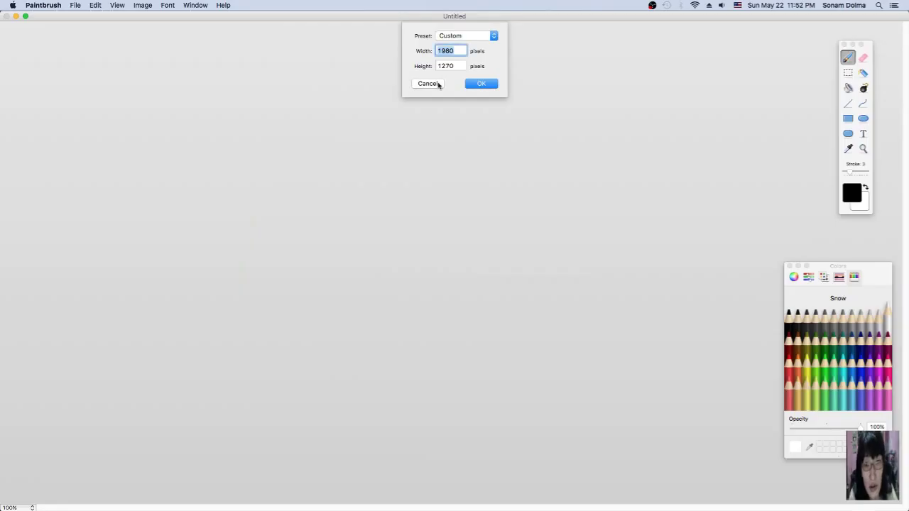
# Step: Create a canvas of 1980 by 1270 pixels and fill it with the fully transparent colour
pyautogui.press('Return')
pyautogui.click(743, 164)
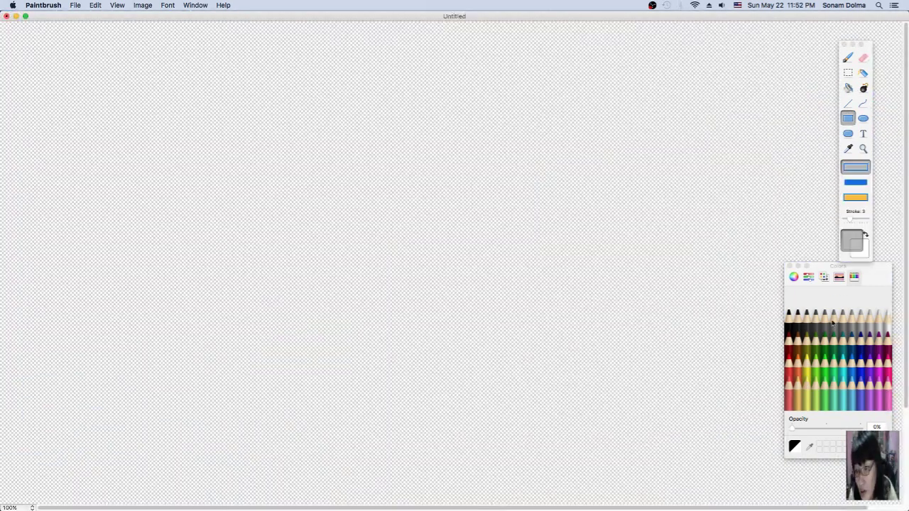
# Step: Draw a tall Steel grey rectangle outline in the middle of the canvas and divide it into horizontal guide bands with further rectangles
pyautogui.moveTo(277, 61)
pyautogui.mouseDown()
pyautogui.moveTo(630, 364)
pyautogui.moveTo(612, 498)
pyautogui.mouseUp()
pyautogui.moveTo(278, 133)
pyautogui.mouseDown()
pyautogui.moveTo(609, 202)
pyautogui.moveTo(611, 213)
pyautogui.mouseUp()
pyautogui.moveTo(277, 274); pyautogui.dragTo(611, 364)
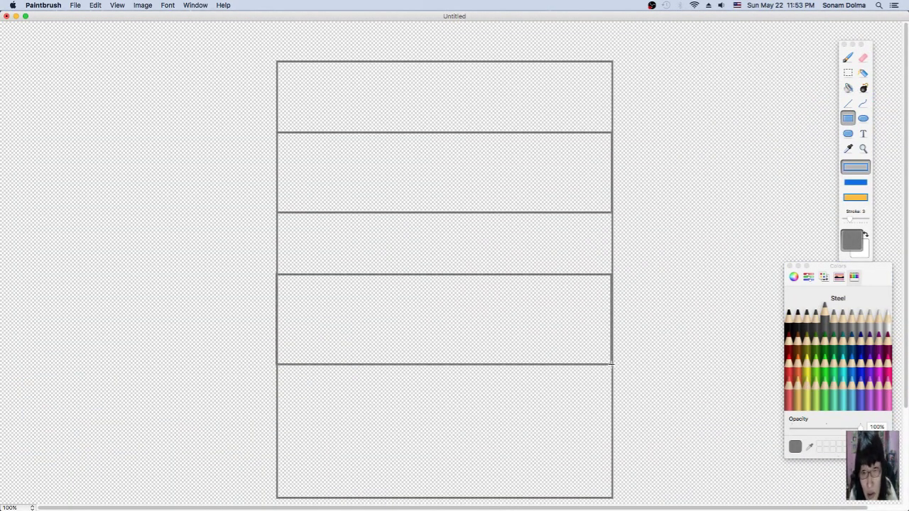
pyautogui.moveTo(278, 441); pyautogui.dragTo(612, 499)
# Step: Add an oval head guide in the uppermost band and a vertical centre line down through the guide bands
pyautogui.click(864, 118)
pyautogui.moveTo(361, 64)
pyautogui.mouseDown()
pyautogui.moveTo(509, 114)
pyautogui.moveTo(498, 126)
pyautogui.mouseUp()
pyautogui.press('super+z')
pyautogui.moveTo(438, 63); pyautogui.dragTo(438, 436)
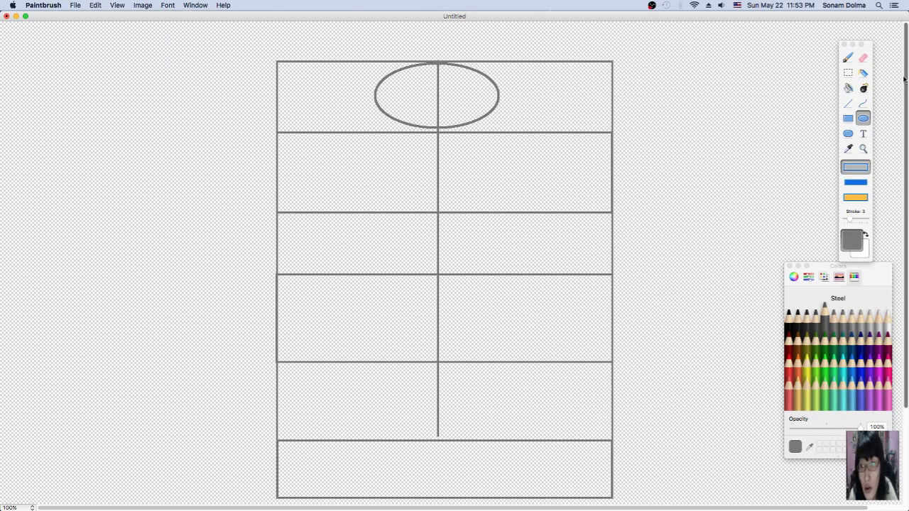
# Step: Outline the raised arm with straight Lead lines from the neck up past the guide frame's upper right corner and back to the armpit
pyautogui.click(797, 311)
pyautogui.click(848, 103)
pyautogui.moveTo(448, 131)
pyautogui.mouseDown()
pyautogui.moveTo(566, 73)
pyautogui.moveTo(539, 55)
pyautogui.moveTo(547, 51)
pyautogui.mouseUp()
pyautogui.moveTo(547, 52); pyautogui.dragTo(597, 27)
pyautogui.moveTo(596, 27); pyautogui.dragTo(618, 58)
pyautogui.moveTo(618, 59)
pyautogui.mouseDown()
pyautogui.moveTo(507, 160)
pyautogui.moveTo(494, 150)
pyautogui.moveTo(504, 161)
pyautogui.moveTo(489, 162)
pyautogui.mouseUp()
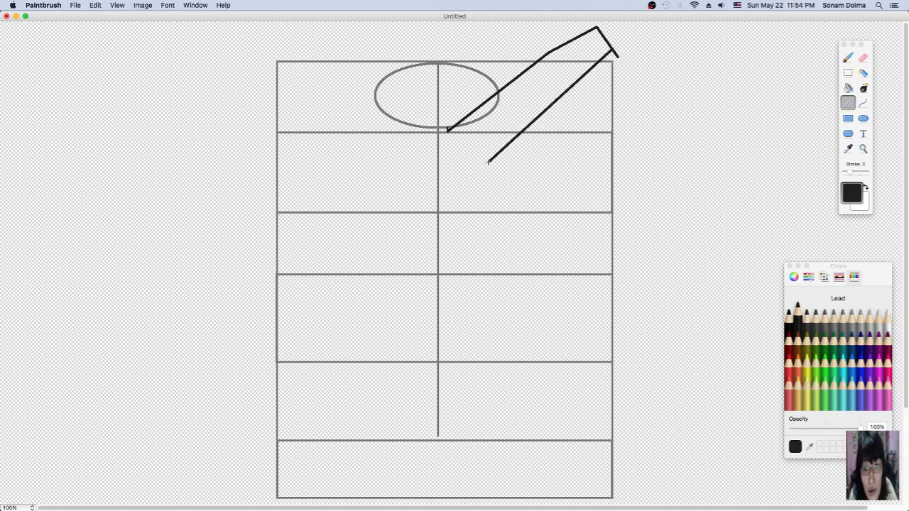
# Step: Draw the torso sides, waistline, skirt sides and lowered arm with straight Lead lines
pyautogui.moveTo(491, 210); pyautogui.dragTo(577, 438)
pyautogui.moveTo(425, 130)
pyautogui.mouseDown()
pyautogui.moveTo(315, 185)
pyautogui.moveTo(335, 187)
pyautogui.moveTo(282, 193)
pyautogui.moveTo(283, 226)
pyautogui.mouseUp()
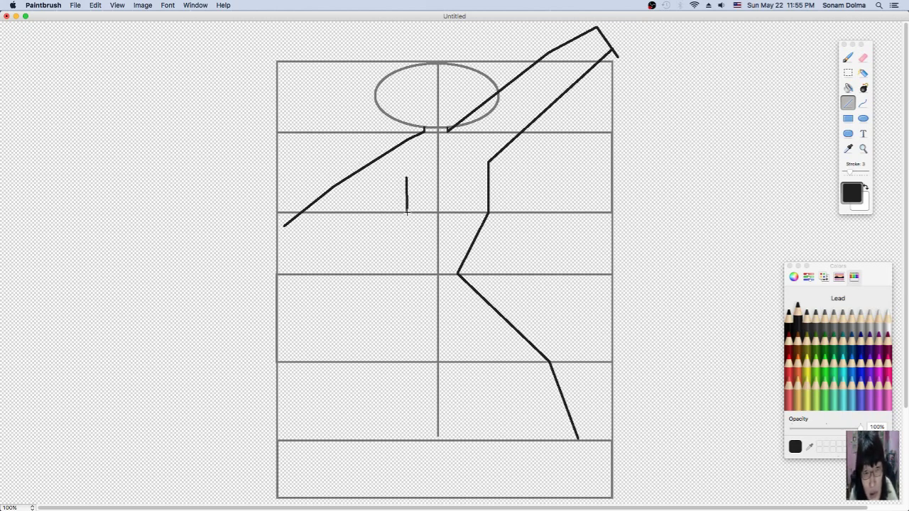
pyautogui.moveTo(376, 358)
pyautogui.mouseDown()
pyautogui.moveTo(319, 438)
pyautogui.moveTo(331, 441)
pyautogui.mouseUp()
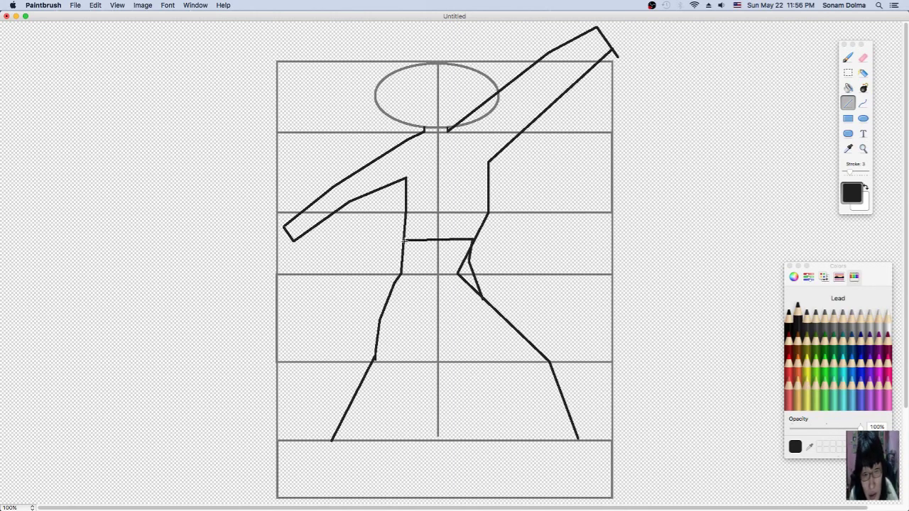
# Step: Erase the superfluous inner lines at both hips below the waistline
pyautogui.scroll(-1, 511, 235)
pyautogui.press('e')
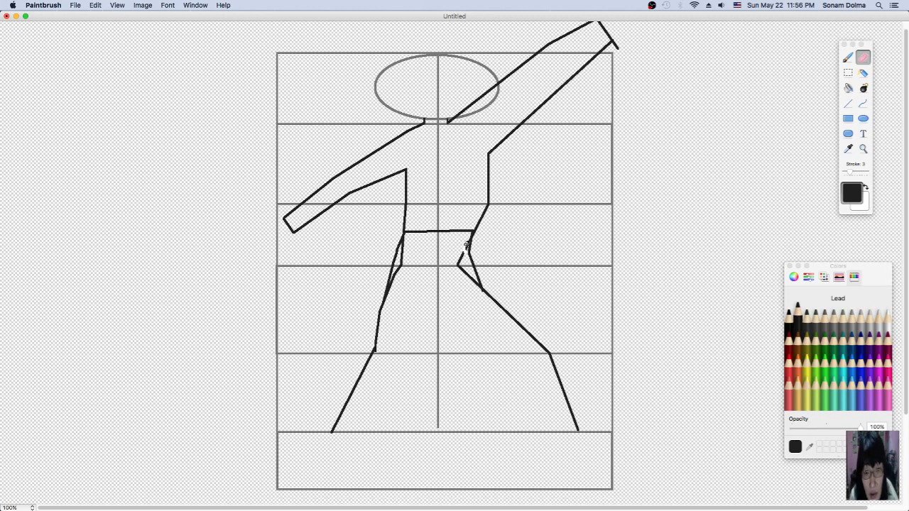
pyautogui.moveTo(405, 241); pyautogui.dragTo(395, 282)
# Step: Sample the transparent background and cover the grey guide lines, the head oval and the erased hip marks with it
pyautogui.press('i')
pyautogui.click(654, 89)
pyautogui.press('f')
pyautogui.click(611, 126)
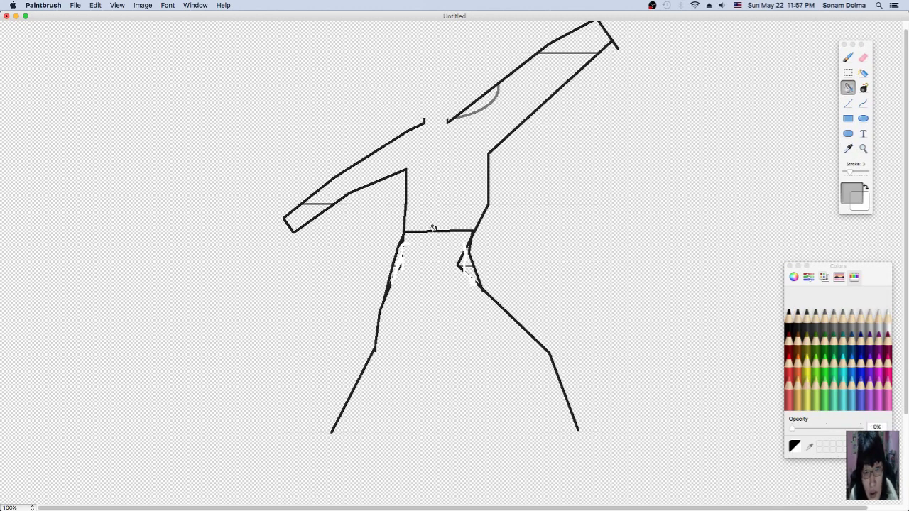
pyautogui.press('b')
pyautogui.scroll(1, 560, 38)
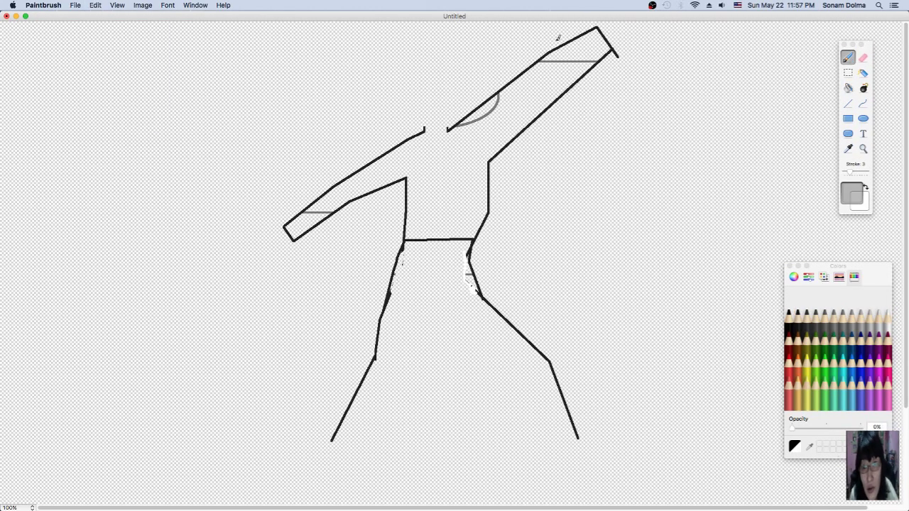
# Step: Erase a gap across the raised forearm and redraw a thinner lower arm edge and a curved right torso side in Lead
pyautogui.press('e')
pyautogui.moveTo(548, 52); pyautogui.dragTo(588, 101)
pyautogui.press('l')
pyautogui.press('i')
pyautogui.click(490, 157)
pyautogui.press('l')
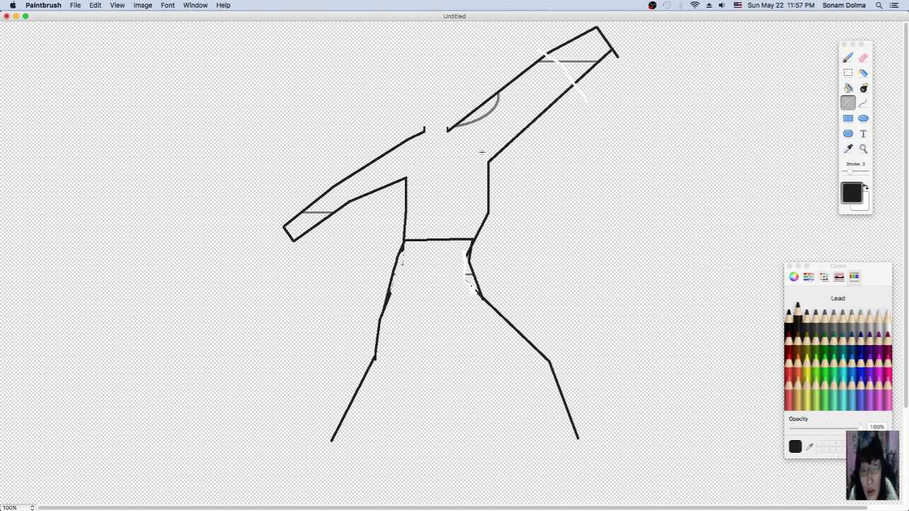
pyautogui.moveTo(482, 151); pyautogui.dragTo(570, 73)
pyautogui.press('e')
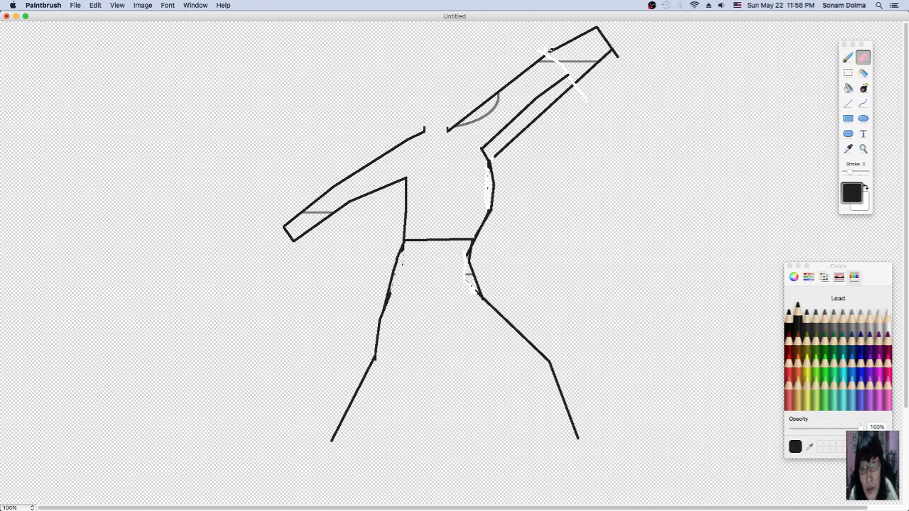
# Step: Fill the raised arm's old hand, old lower edge and leftover guide marks with the transparent colour
pyautogui.press('i')
pyautogui.click(550, 50)
pyautogui.press('f')
pyautogui.click(605, 50)
pyautogui.click(491, 106)
pyautogui.click(570, 61)
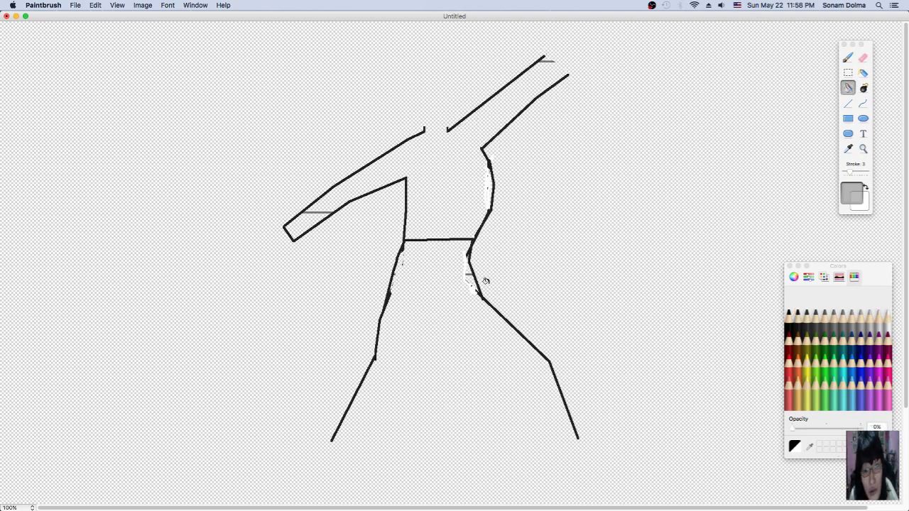
# Step: Sample the outline colour and brush a short extension onto the raised arm's upper tip
pyautogui.click(848, 59)
pyautogui.press('i')
pyautogui.click(542, 58)
pyautogui.press('b')
pyautogui.click(548, 56)
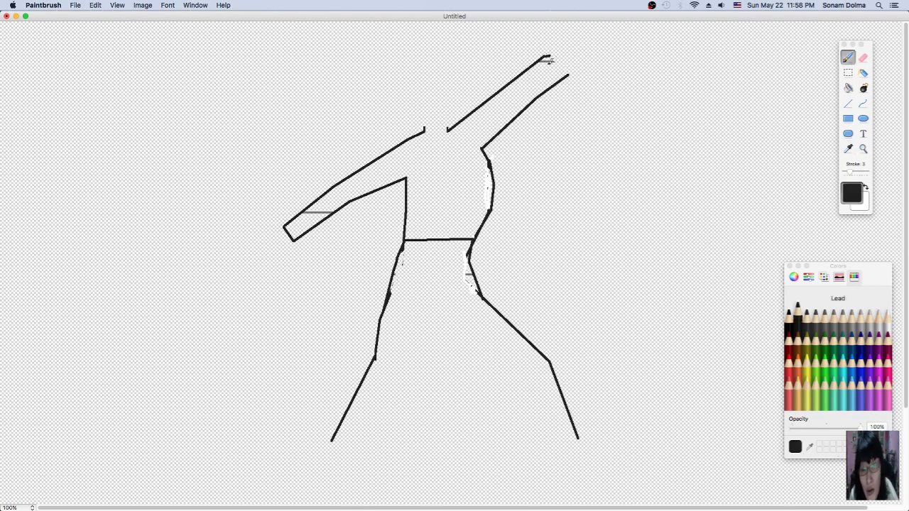
# Step: Sample the transparent background and fill the white eraser marks beside the right hip with it
pyautogui.press('i')
pyautogui.click(521, 283)
pyautogui.press('f')
pyautogui.click(470, 275)
# Step: Sample the outline colour and draw a curved hem below the skirt, bending downward near its right end
pyautogui.scroll(-3, 426, 263)
pyautogui.press('i')
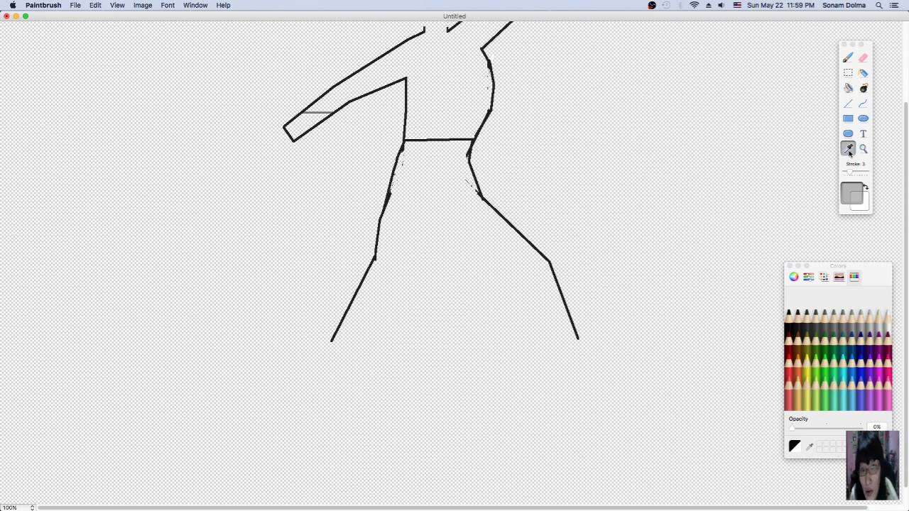
pyautogui.click(331, 343)
pyautogui.press('c')
pyautogui.moveTo(315, 354); pyautogui.dragTo(592, 348)
pyautogui.moveTo(463, 347); pyautogui.dragTo(540, 384)
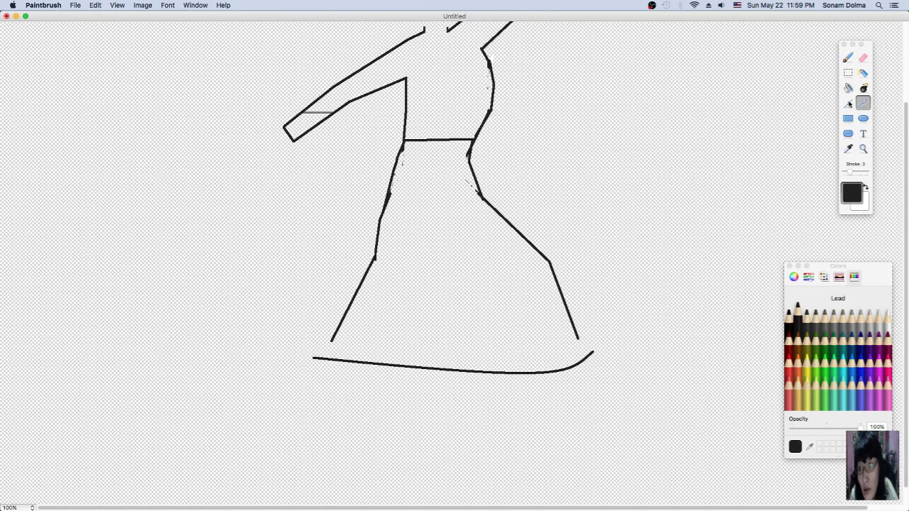
# Step: Connect both skirt sides to the ends of the hem with short straight lines
pyautogui.press('l')
pyautogui.moveTo(578, 338); pyautogui.dragTo(593, 349)
pyautogui.moveTo(332, 340); pyautogui.dragTo(314, 356)
# Step: Outline a foot below each end of the hem with short straight lines
pyautogui.scroll(1, 411, 298)
pyautogui.scroll(-2, 412, 297)
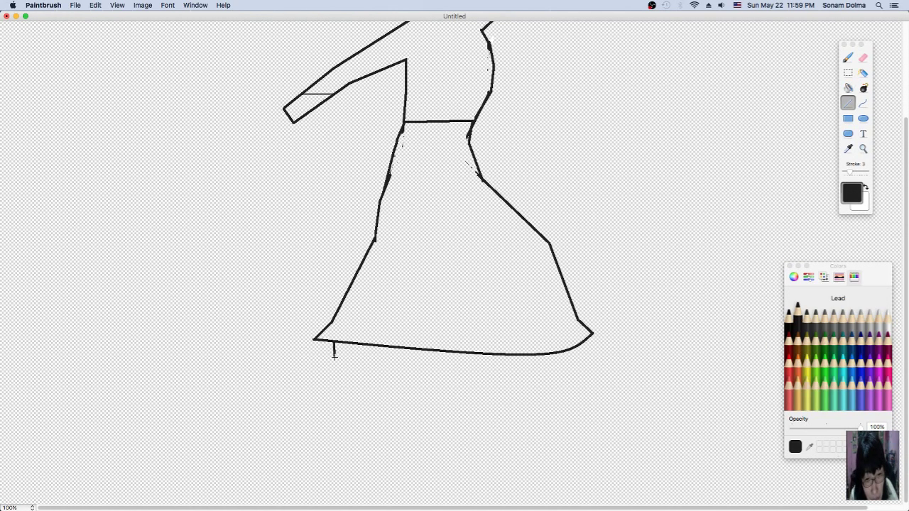
pyautogui.moveTo(573, 349); pyautogui.dragTo(597, 357)
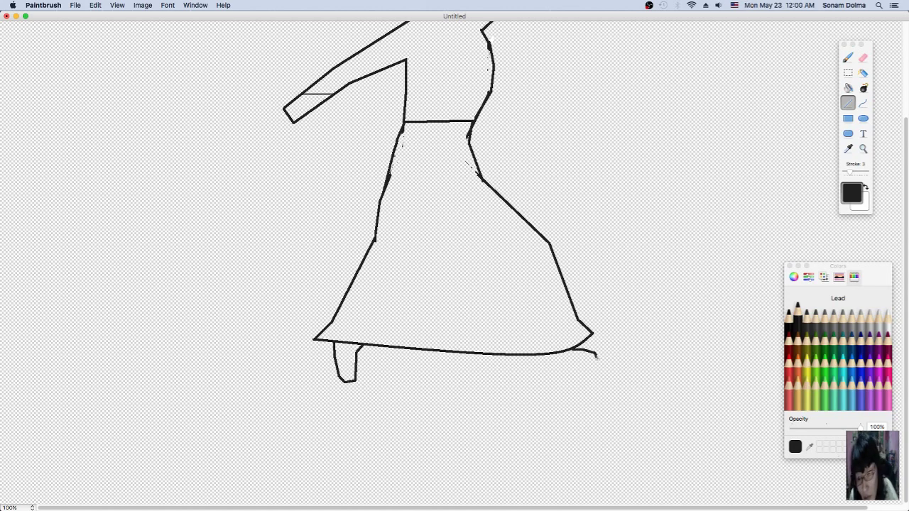
pyautogui.moveTo(542, 360); pyautogui.dragTo(532, 355)
# Step: Draw inward curves on both sides of the waist to give the torso a slimmer shape
pyautogui.scroll(4, 533, 354)
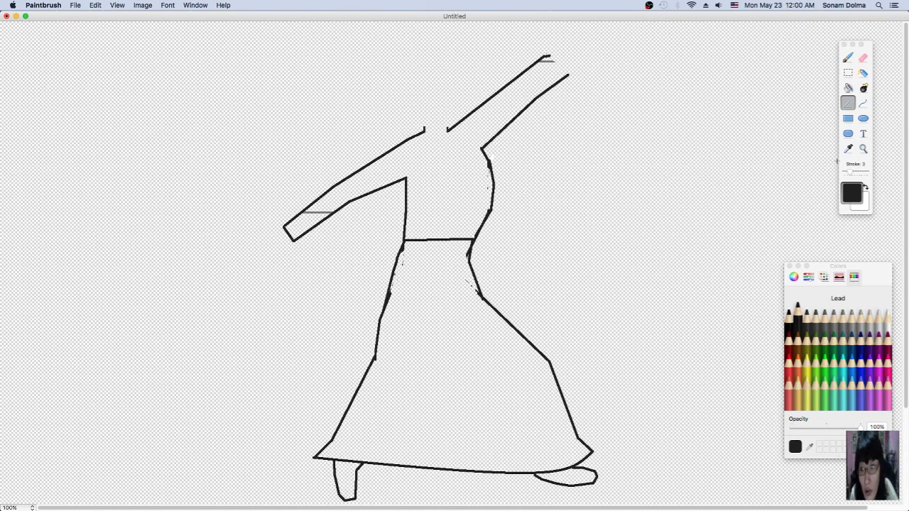
pyautogui.press('c')
pyautogui.moveTo(406, 178); pyautogui.dragTo(390, 295)
pyautogui.moveTo(493, 188)
pyautogui.mouseDown()
pyautogui.moveTo(469, 243)
pyautogui.moveTo(488, 223)
pyautogui.mouseUp()
# Step: Erase breaks in the old straight waist lines and fill those lines with the transparent colour
pyautogui.press('e')
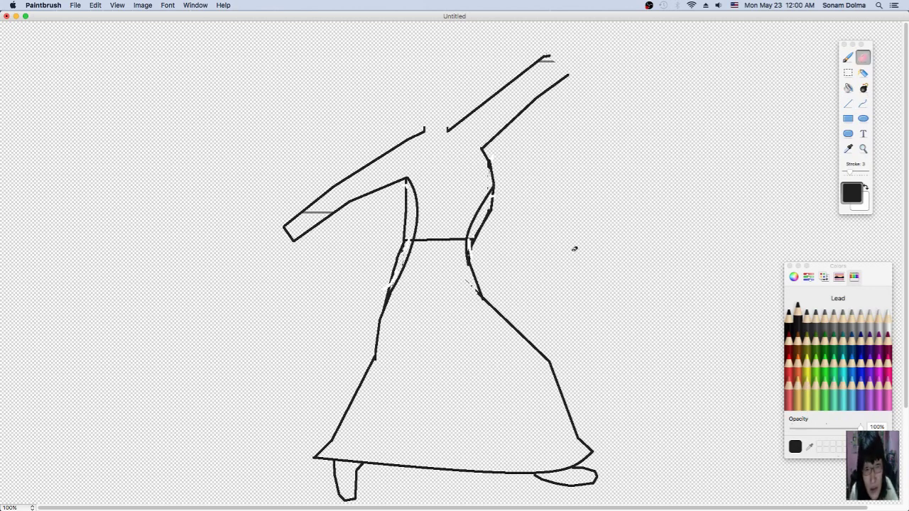
pyautogui.keyDown('alt'); pyautogui.click(405, 183); pyautogui.keyUp('alt')
pyautogui.press('f')
pyautogui.click(400, 241)
# Step: Erase the leftover stubs at the armpit, bust and hip and fill the erased spots with transparency
pyautogui.scroll(-2, 505, 319)
pyautogui.scroll(1, 488, 239)
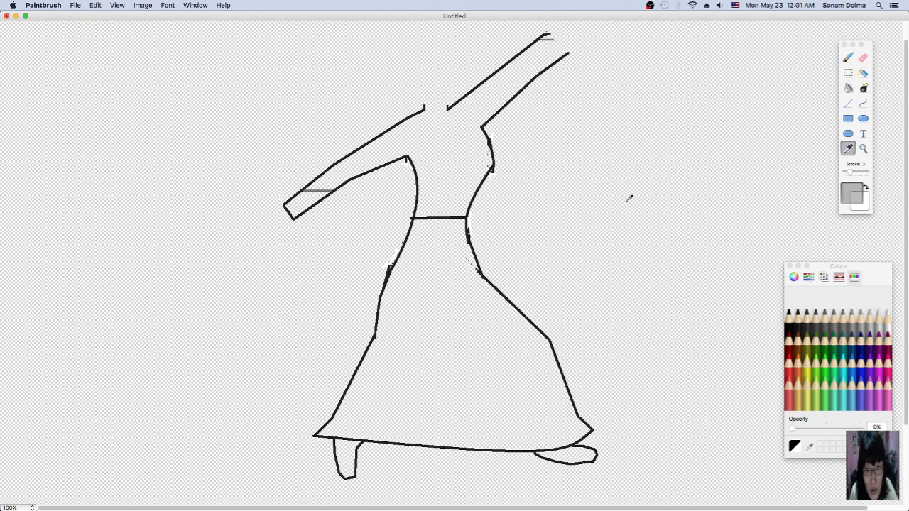
pyautogui.scroll(1, 440, 221)
pyautogui.press('e')
pyautogui.scroll(-3, 389, 235)
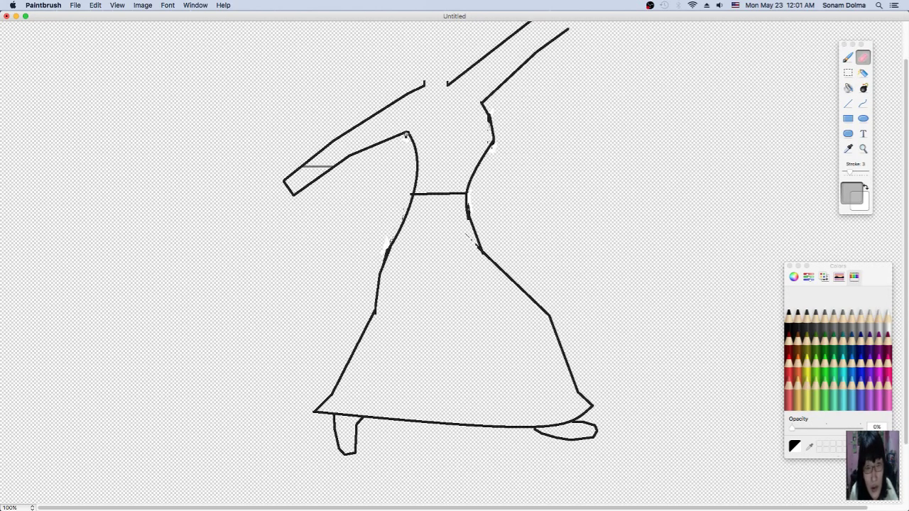
pyautogui.press('f')
# Step: Redraw the torso's right side as one smooth curve from the waist up to the bust
pyautogui.scroll(3, 432, 276)
pyautogui.press('c')
pyautogui.moveTo(469, 222); pyautogui.dragTo(489, 186)
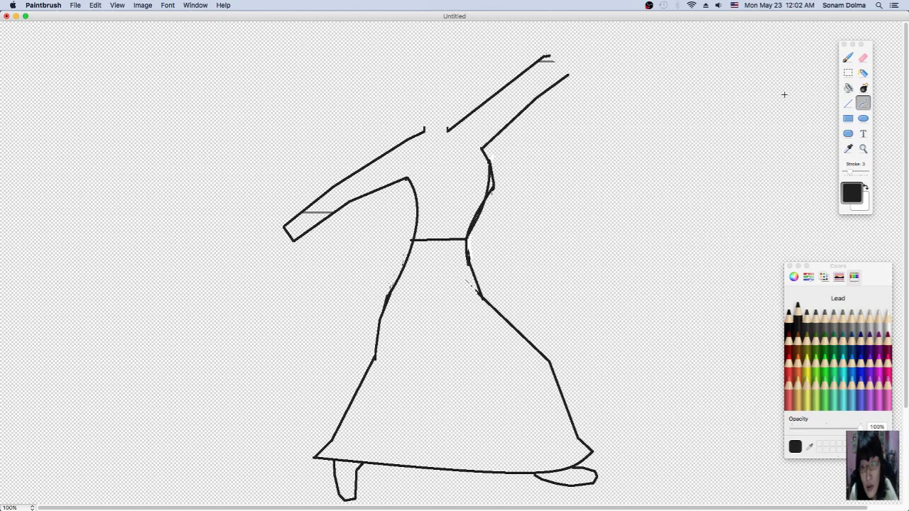
# Step: Erase the old bust bulge and the stray lines on both arms, and fill the erased areas with transparency
pyautogui.press('e')
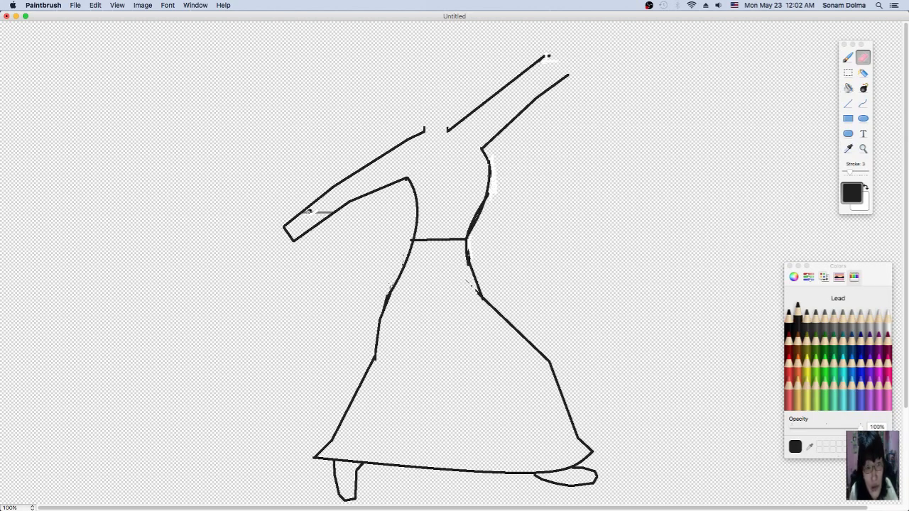
pyautogui.scroll(-1, 547, 56)
pyautogui.press('f')
# Step: Redraw the skirt's left side with flowing curves from the waist down to the hem in the outline colour
pyautogui.scroll(-3, 547, 291)
pyautogui.press('i')
pyautogui.click(412, 197)
pyautogui.press('c')
pyautogui.moveTo(412, 198); pyautogui.dragTo(384, 264)
pyautogui.moveTo(398, 234); pyautogui.dragTo(328, 399)
pyautogui.moveTo(351, 341); pyautogui.dragTo(361, 376)
# Step: Break up the skirt's old left edge with the eraser and fill its remaining pieces with the transparent colour
pyautogui.press('e')
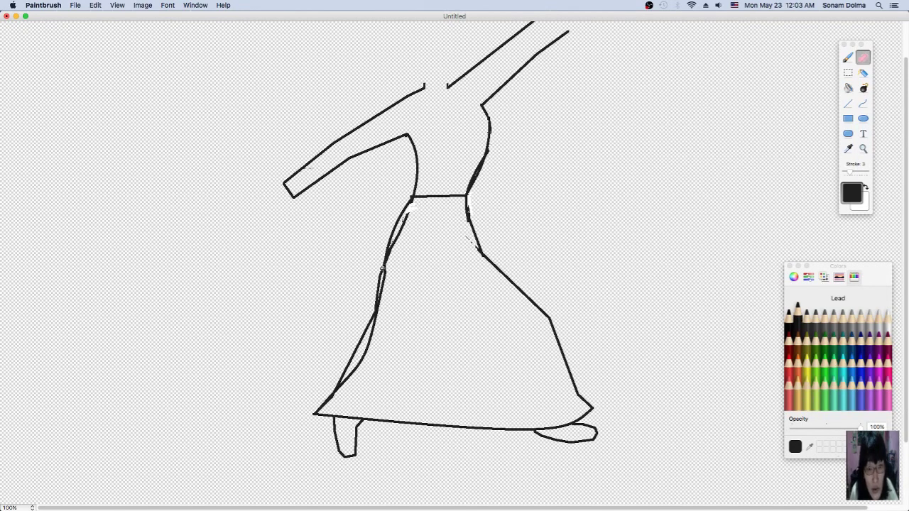
pyautogui.press('i')
pyautogui.click(341, 380)
pyautogui.press('f')
pyautogui.click(371, 291)
pyautogui.click(389, 254)
pyautogui.click(411, 205)
# Step: Erase the stray specks beside the skirt, hip and right waist, and fill the eraser marks with transparency
pyautogui.press('b')
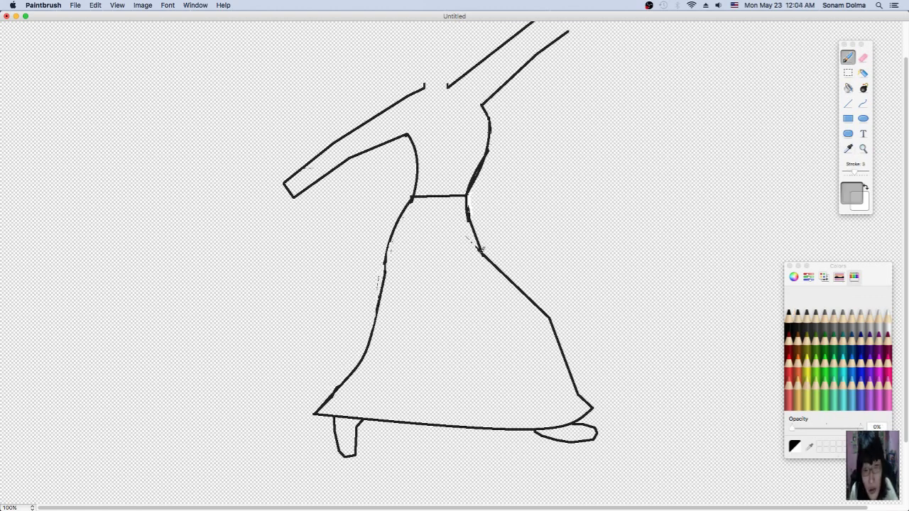
pyautogui.press('e')
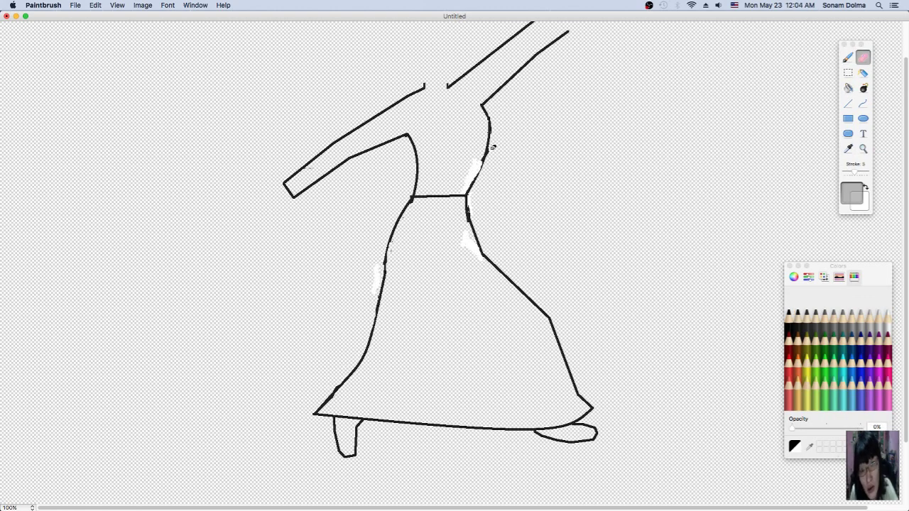
pyautogui.press('i')
pyautogui.press('f')
pyautogui.click(472, 170)
pyautogui.click(469, 241)
# Step: Erase the raised arm's lower edge and fill the erased strip with transparency
pyautogui.scroll(3, 537, 138)
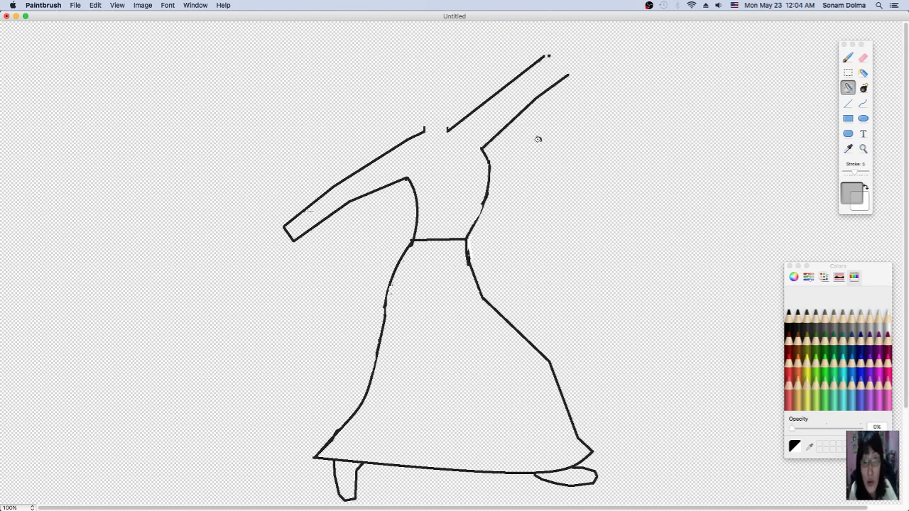
pyautogui.press('e')
pyautogui.moveTo(486, 140); pyautogui.dragTo(547, 90)
pyautogui.press('f')
pyautogui.click(525, 110)
# Step: Erase the raised arm's upper edge and tip and fill the erased areas with transparency
pyautogui.press('e')
pyautogui.press('f')
pyautogui.click(491, 96)
pyautogui.press('e')
pyautogui.moveTo(548, 54); pyautogui.dragTo(544, 54)
pyautogui.press('f')
pyautogui.click(544, 55)
# Step: Zoom out to 50% and select the whole figure with a rectangular selection
pyautogui.click(22, 507)
pyautogui.click(25, 461)
pyautogui.press('s')
pyautogui.moveTo(300, 136); pyautogui.dragTo(583, 369)
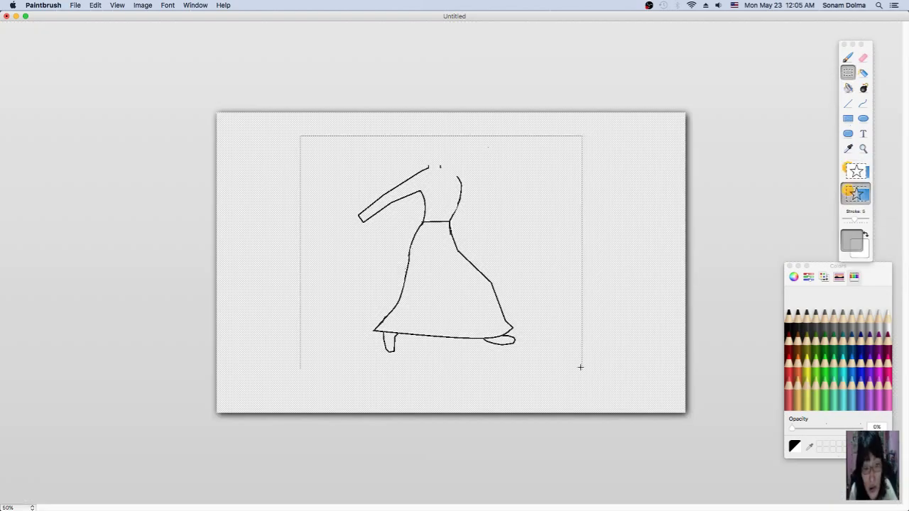
# Step: Cut the figure, paste it lower on the canvas and fill the white area left behind with transparency
pyautogui.click(95, 5)
pyautogui.click(116, 36)
pyautogui.press('super+v')
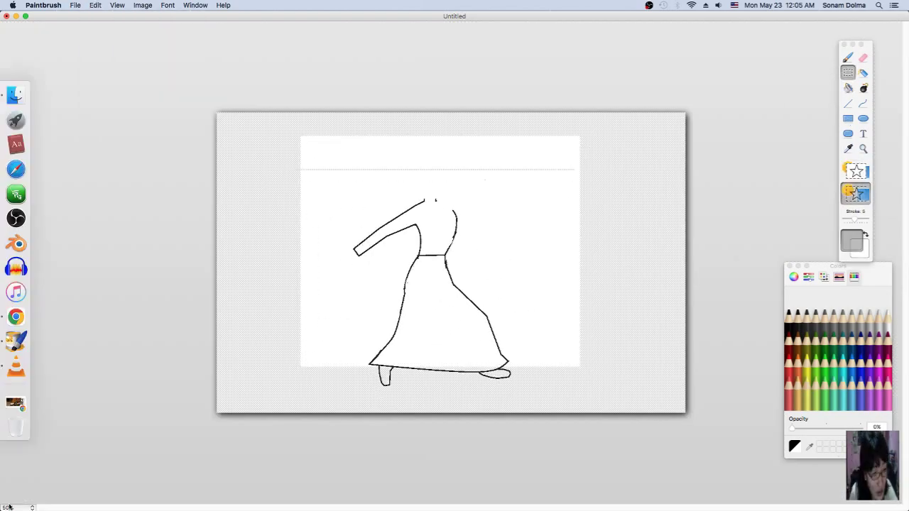
pyautogui.press('super+equal')
pyautogui.press('f')
pyautogui.scroll(3, 412, 392)
# Step: Redraw the raised arm at a steeper angle from neck to armpit with straight Lead lines, using stroke 2
pyautogui.click(848, 103)
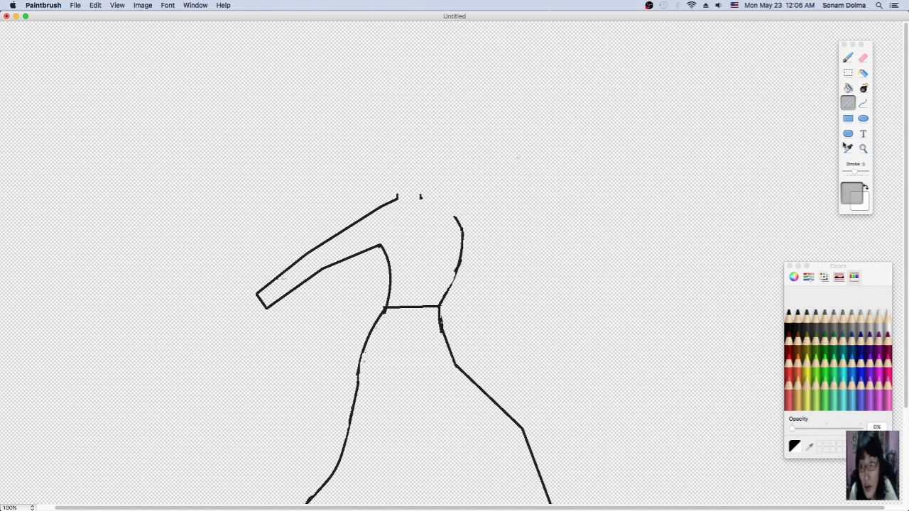
pyautogui.click(797, 316)
pyautogui.moveTo(421, 199); pyautogui.dragTo(446, 164)
pyautogui.click(91, 5)
pyautogui.moveTo(851, 171); pyautogui.dragTo(847, 171)
pyautogui.click(95, 5)
pyautogui.click(116, 17)
pyautogui.moveTo(422, 199)
pyautogui.mouseDown()
pyautogui.moveTo(481, 112)
pyautogui.moveTo(452, 213)
pyautogui.mouseUp()
# Step: Erase the lowered left arm and fill the erased area with transparency
pyautogui.scroll(-2, 420, 295)
pyautogui.click(863, 56)
pyautogui.click(849, 88)
pyautogui.click(281, 236)
# Step: Redraw the left arm stretched further outward from the shoulder to the armpit with thin straight Lead lines
pyautogui.click(848, 148)
pyautogui.click(797, 313)
pyautogui.click(848, 103)
pyautogui.moveTo(374, 181); pyautogui.dragTo(307, 214)
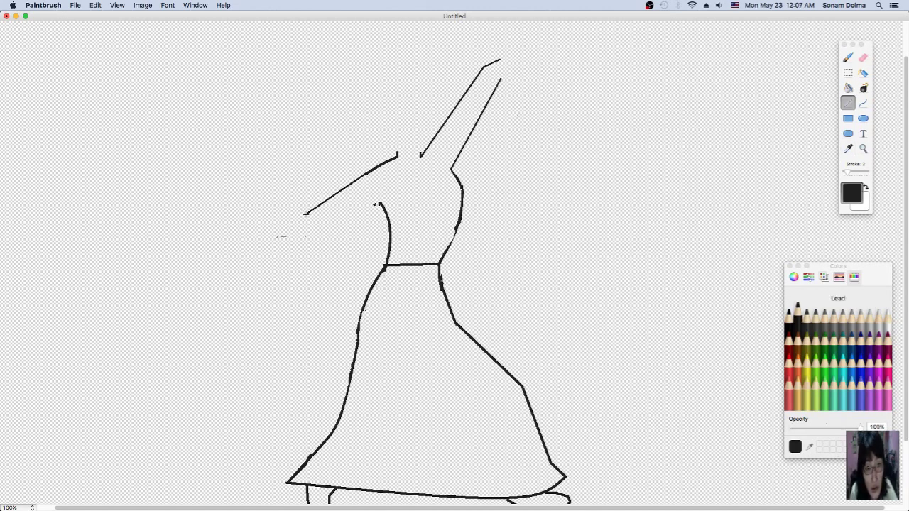
pyautogui.click(95, 5)
pyautogui.click(107, 14)
pyautogui.moveTo(397, 158); pyautogui.dragTo(290, 210)
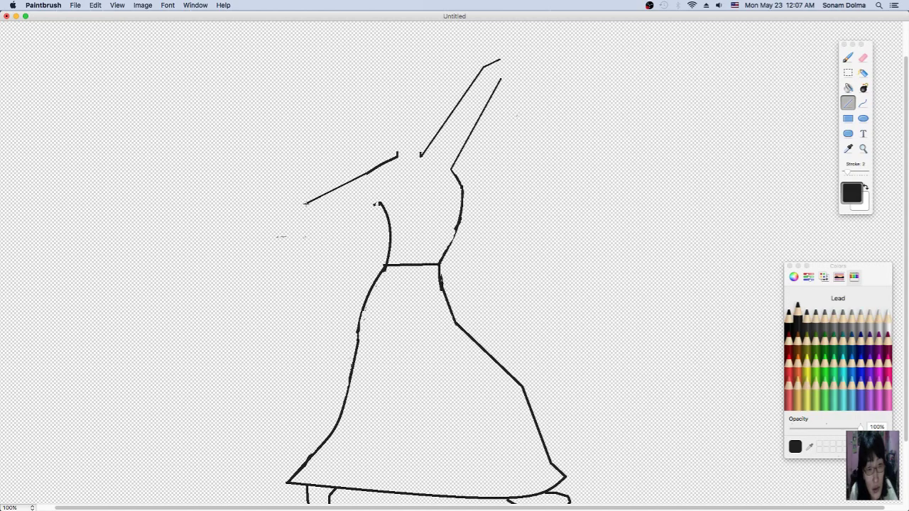
pyautogui.moveTo(342, 223); pyautogui.dragTo(380, 204)
# Step: Zoom in to 200% and draw a round head outline in a light skin tone above the neck
pyautogui.scroll(-2, 420, 319)
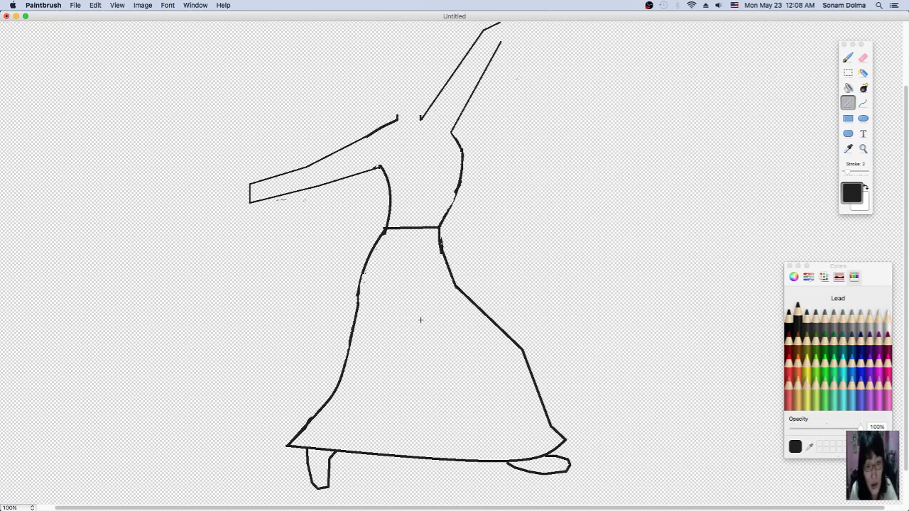
pyautogui.press('super+minus')
pyautogui.click(18, 507)
pyautogui.click(19, 479)
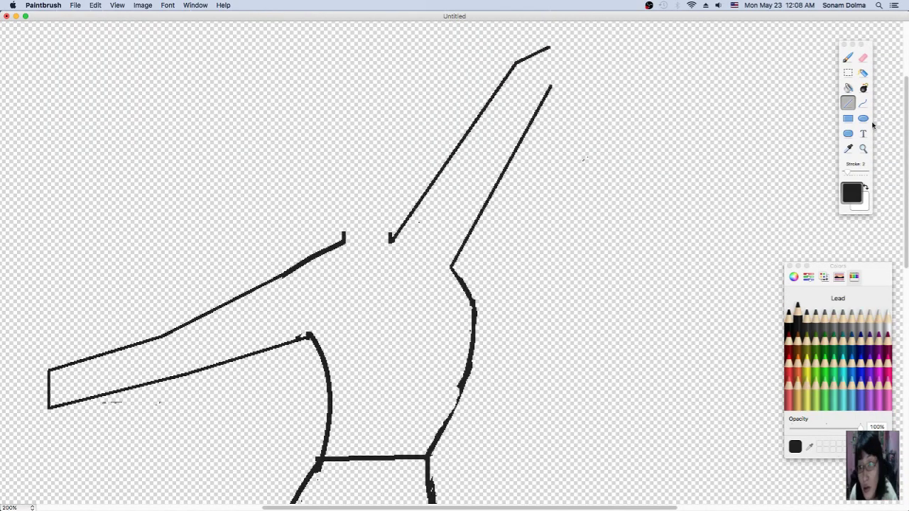
pyautogui.click(863, 118)
pyautogui.click(793, 277)
pyautogui.click(850, 341)
pyautogui.moveTo(294, 159); pyautogui.dragTo(431, 237)
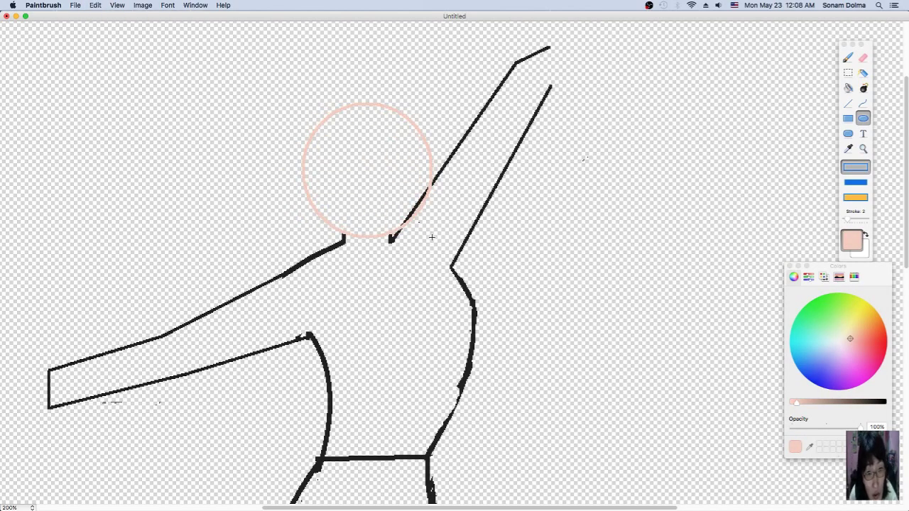
# Step: Undo the round skin-tone head outline above the neck
pyautogui.scroll(-2, 398, 320)
pyautogui.press('super+minus')
pyautogui.press('super+minus')
pyautogui.press('b')
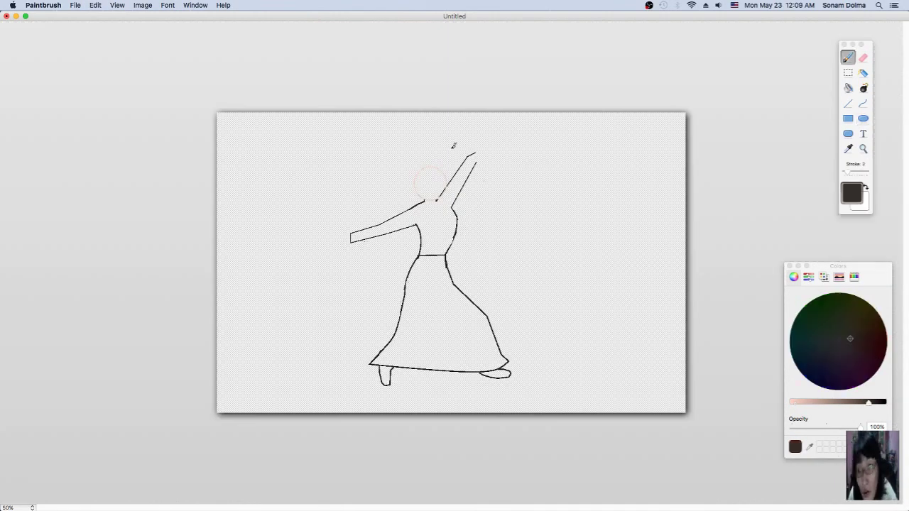
pyautogui.click(95, 5)
pyautogui.click(113, 16)
pyautogui.click(96, 5)
pyautogui.click(114, 16)
pyautogui.click(95, 5)
pyautogui.click(106, 25)
pyautogui.click(95, 5)
pyautogui.click(114, 16)
# Step: Draw two connected near-black curves along the skirt's right edge, from the waist down to the hem corner, using stroke 2
pyautogui.click(17, 507)
pyautogui.click(18, 491)
pyautogui.moveTo(431, 280); pyautogui.dragTo(435, 266)
pyautogui.scroll(-10, 630, 289)
pyautogui.scroll(2, 605, 248)
pyautogui.press('c')
pyautogui.moveTo(430, 92); pyautogui.dragTo(589, 292)
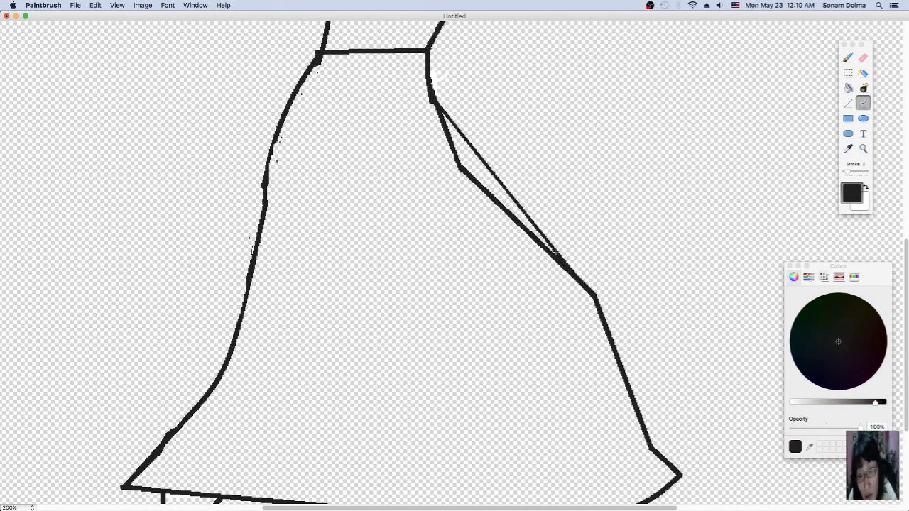
pyautogui.scroll(-3, 590, 285)
pyautogui.moveTo(560, 195)
pyautogui.mouseDown()
pyautogui.moveTo(643, 363)
pyautogui.moveTo(612, 248)
pyautogui.moveTo(662, 402)
pyautogui.mouseUp()
# Step: Erase where the old angular skirt edge meets the new curves and clear the old lines with a transparent fill
pyautogui.press('b')
pyautogui.press('e')
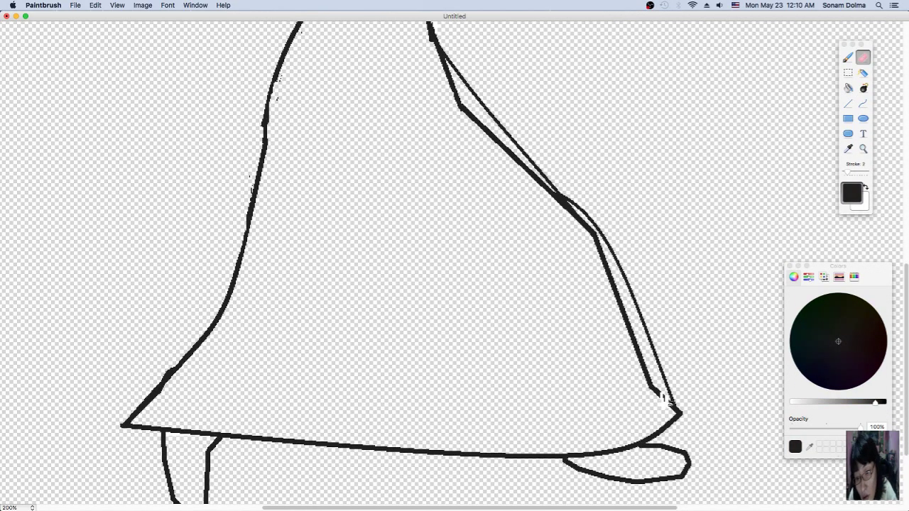
pyautogui.scroll(6, 662, 355)
pyautogui.moveTo(435, 168); pyautogui.dragTo(430, 152)
pyautogui.scroll(-6, 663, 237)
pyautogui.click(849, 148)
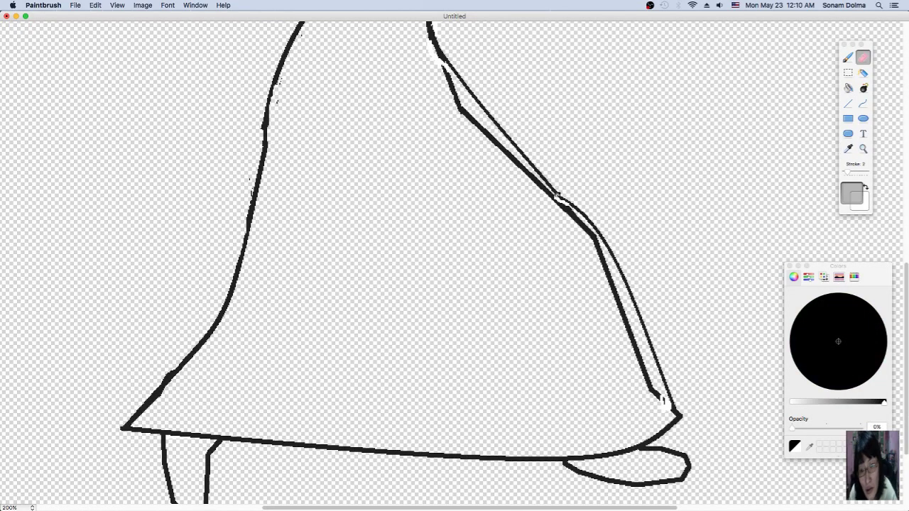
pyautogui.hotkey('ctrl', 'z')
pyautogui.click(848, 88)
pyautogui.scroll(-5, 398, 263)
pyautogui.press('super+minus')
pyautogui.press('super+minus')
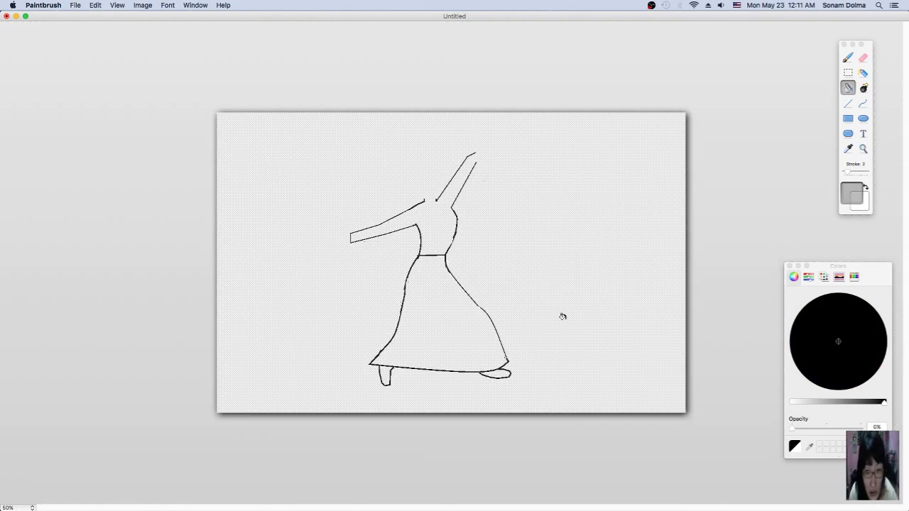
# Step: Recolour the figure's entire outline with an Aqua fill
pyautogui.click(848, 148)
pyautogui.click(853, 277)
pyautogui.click(852, 354)
pyautogui.click(848, 88)
pyautogui.click(450, 269)
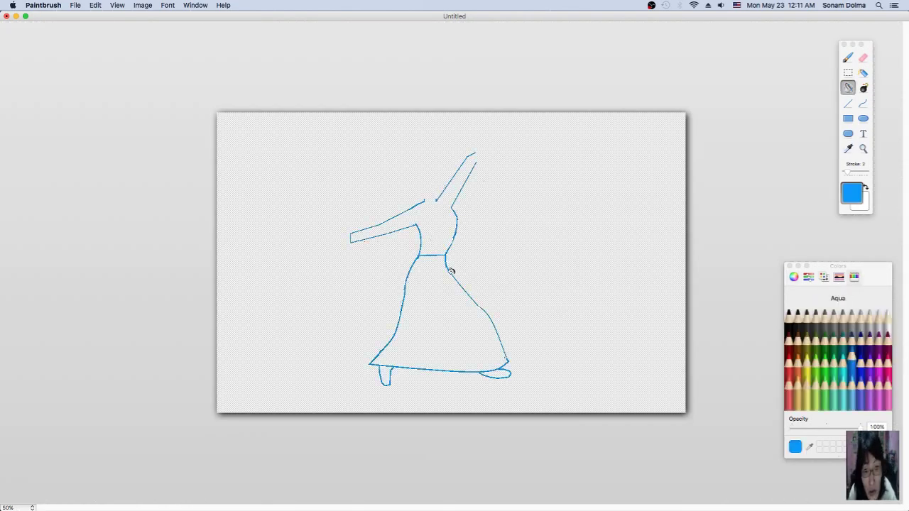
# Step: Close the outline at the neck and sleeve ends with Aqua strokes and fill the whole dress with Aqua
pyautogui.click(15, 508)
pyautogui.click(21, 476)
pyautogui.press('b')
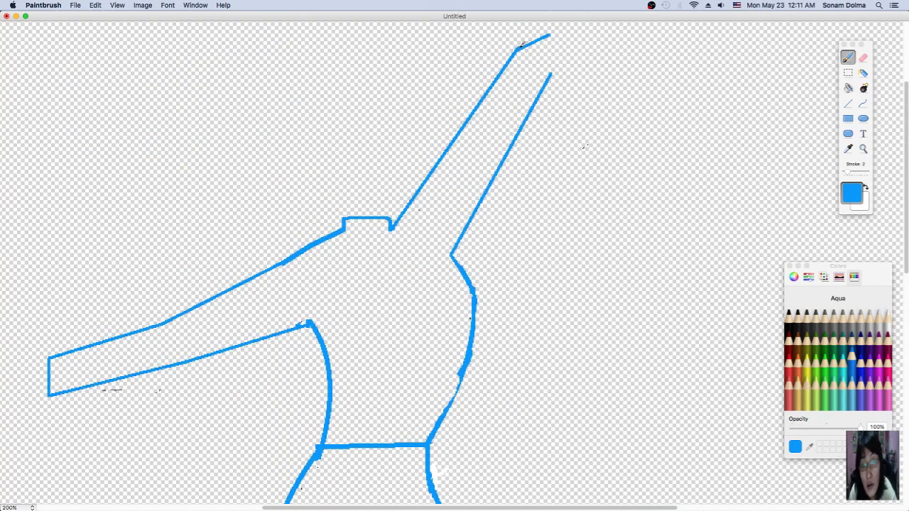
pyautogui.scroll(-5, 561, 71)
pyautogui.moveTo(49, 209)
pyautogui.mouseDown()
pyautogui.moveTo(36, 252)
pyautogui.moveTo(50, 208)
pyautogui.mouseUp()
pyautogui.press('f')
pyautogui.click(400, 136)
# Step: Draw a crossed collar from the neck to the side and a waistline across the dress with red curves
pyautogui.press('super+minus')
pyautogui.press('super+minus')
pyautogui.press('super+plus')
pyautogui.press('super+plus')
pyautogui.scroll(5, 414, 319)
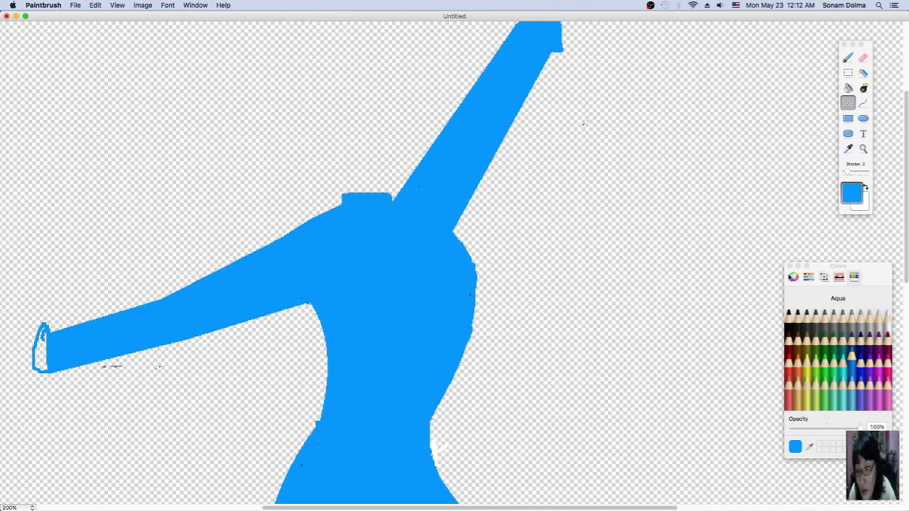
pyautogui.press('c')
pyautogui.click(793, 276)
pyautogui.click(875, 340)
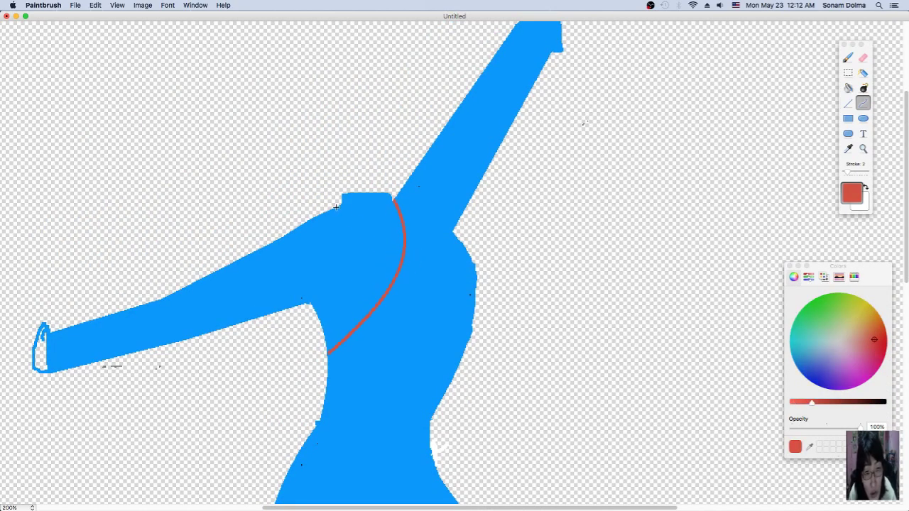
pyautogui.scroll(-5, 326, 266)
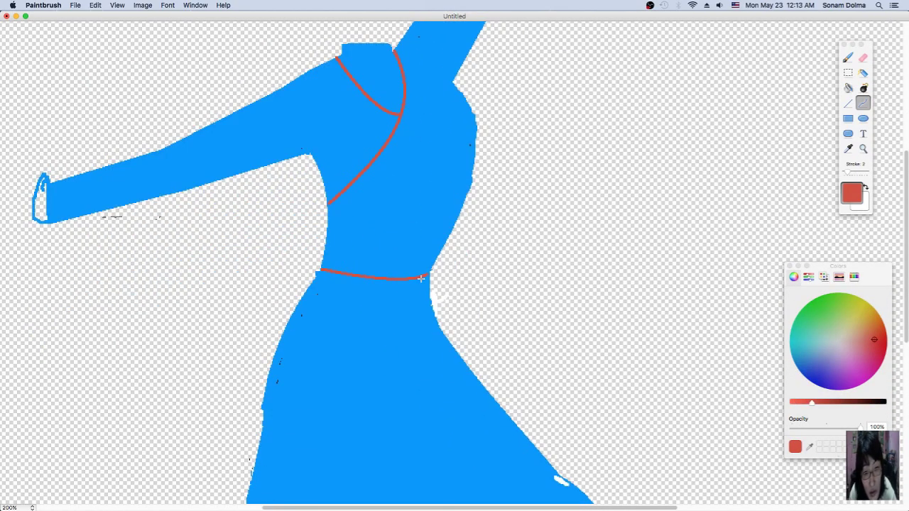
pyautogui.scroll(-3, 427, 273)
pyautogui.click(18, 507)
pyautogui.click(14, 496)
pyautogui.click(849, 88)
pyautogui.click(245, 152)
pyautogui.click(95, 5)
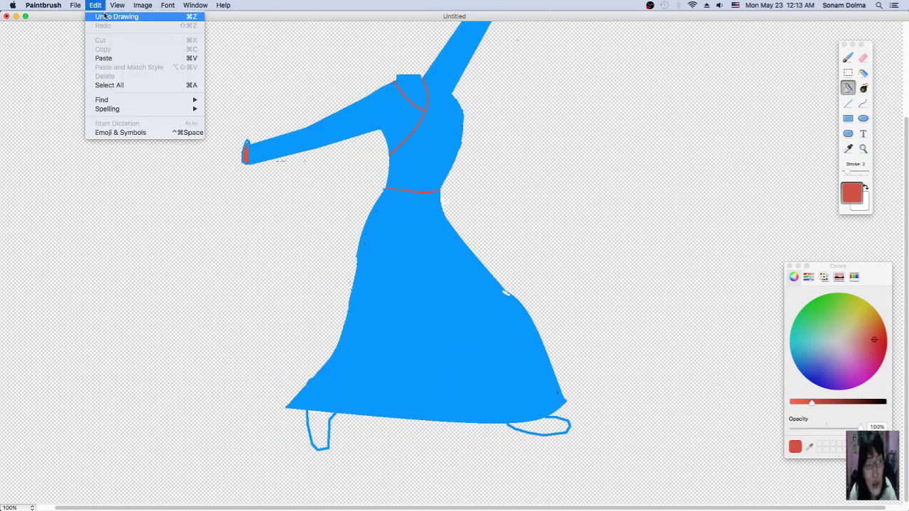
pyautogui.click(110, 19)
# Step: Fill the rounded cuff of the lowered sleeve with the blue sampled from the dress
pyautogui.click(848, 148)
pyautogui.click(426, 298)
pyautogui.click(849, 87)
pyautogui.click(245, 152)
# Step: Erase the outline of the right foot below the skirt hem, leaving the area transparent
pyautogui.press('i')
pyautogui.press('e')
pyautogui.moveTo(568, 425); pyautogui.dragTo(508, 425)
# Step: Extend the skirt's lower right hem with a rounded curve in the dress blue and fill the added area
pyautogui.press('c')
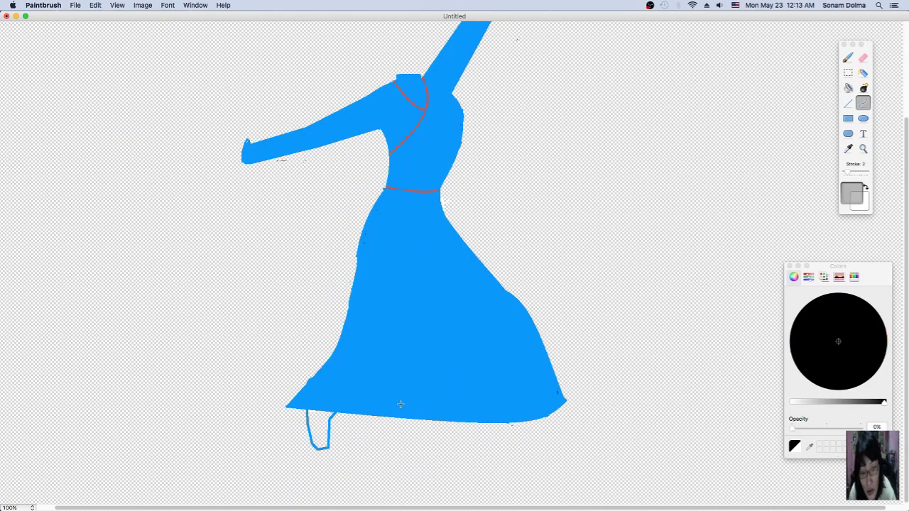
pyautogui.press('i')
pyautogui.click(539, 406)
pyautogui.moveTo(429, 416); pyautogui.dragTo(567, 403)
pyautogui.click(512, 426)
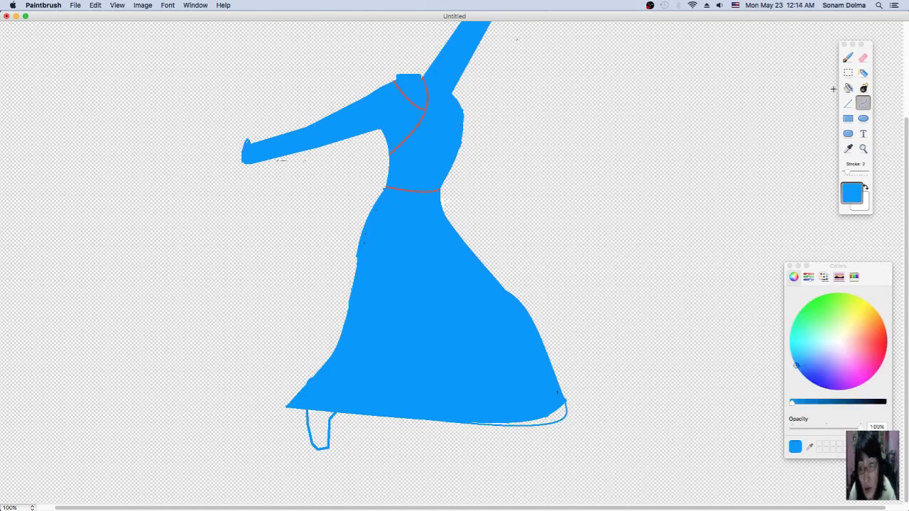
pyautogui.click(848, 87)
pyautogui.click(527, 411)
# Step: Reshape the skirt's right edge from knee to hem with a Tin curve, clearing the excess blue outside it
pyautogui.click(863, 103)
pyautogui.click(854, 276)
pyautogui.click(834, 311)
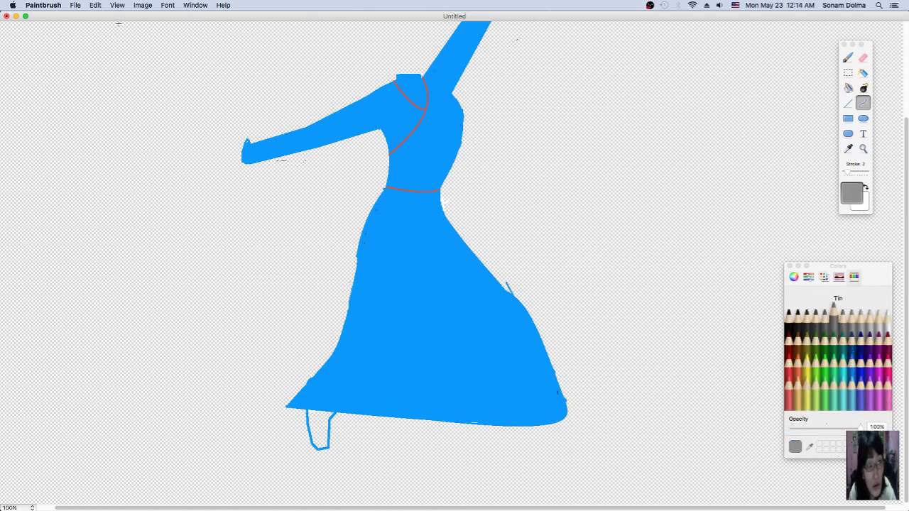
pyautogui.moveTo(505, 283); pyautogui.dragTo(568, 409)
pyautogui.press('super+z')
pyautogui.press('super+z')
pyautogui.press('super+z')
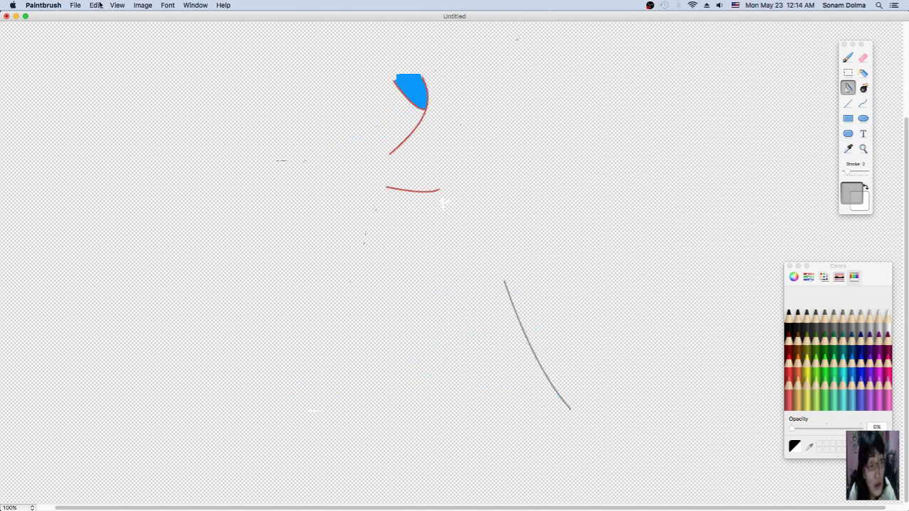
pyautogui.press('b')
pyautogui.keyDown('alt'); pyautogui.click(469, 420); pyautogui.keyUp('alt')
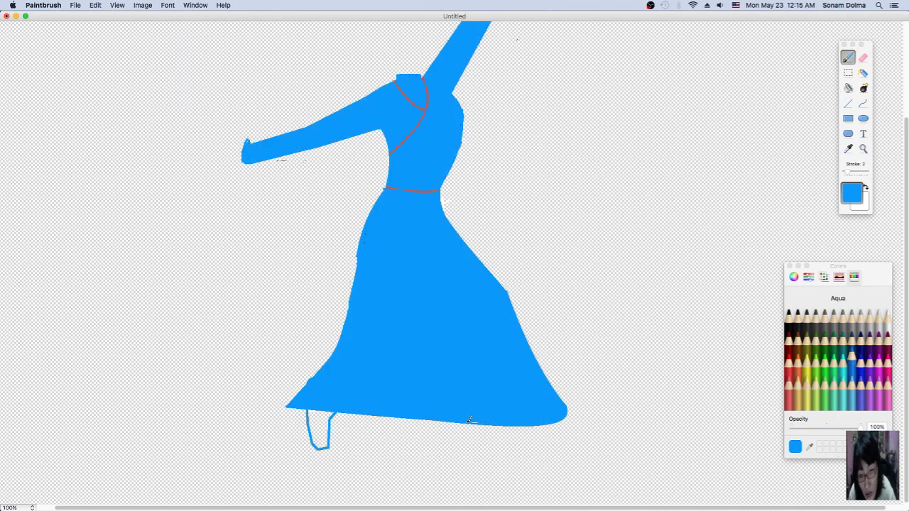
# Step: Draw a small Iron-coloured shoe under the skirt's right corner, fill it, and trim its inner tip to transparency
pyautogui.click(818, 328)
pyautogui.press('l')
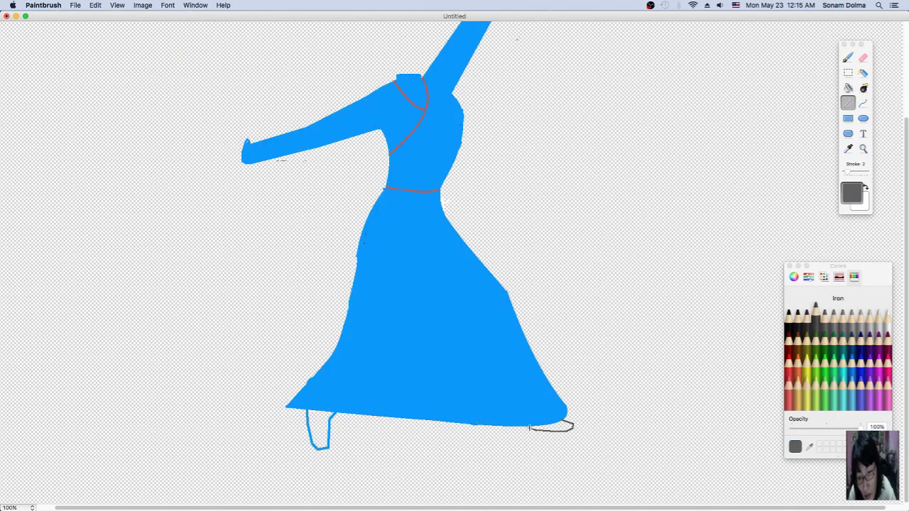
pyautogui.press('f')
pyautogui.click(550, 429)
pyautogui.press('e')
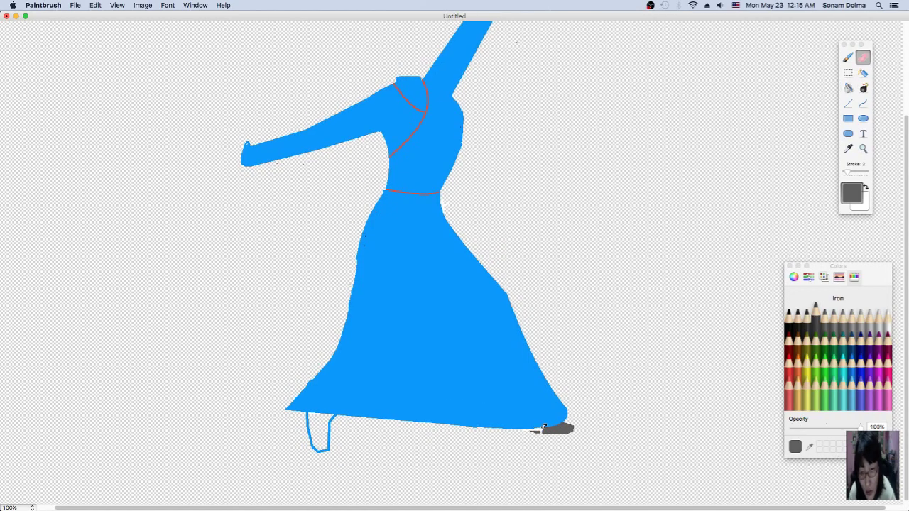
pyautogui.keyDown('alt'); pyautogui.click(718, 315); pyautogui.keyUp('alt')
pyautogui.press('f')
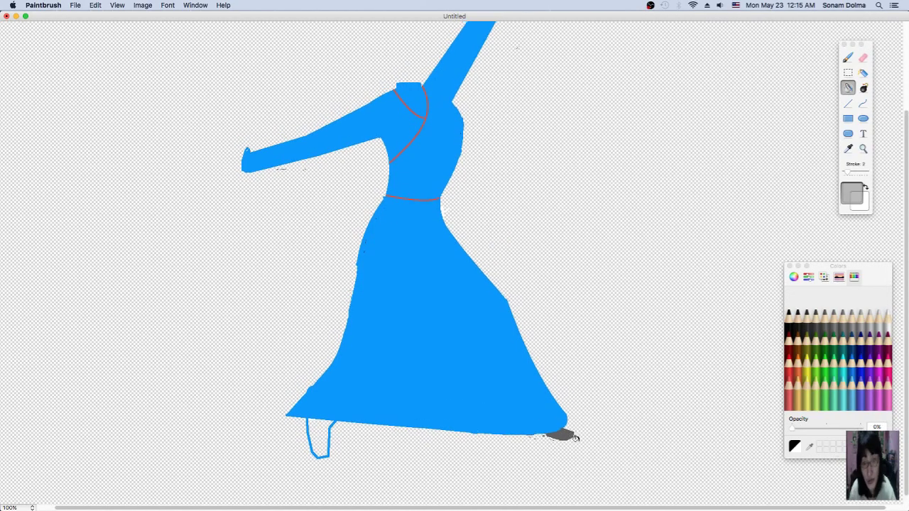
# Step: Fill the neck area with a light skin tone and colour the left shoe with the other shoe's grey
pyautogui.scroll(5, 536, 331)
pyautogui.click(794, 277)
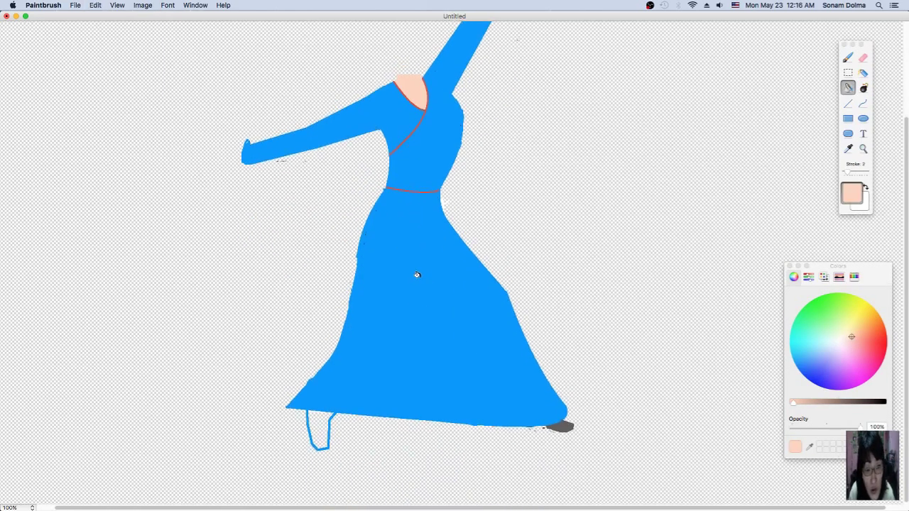
pyautogui.keyDown('alt'); pyautogui.click(572, 424); pyautogui.keyUp('alt')
pyautogui.press('b')
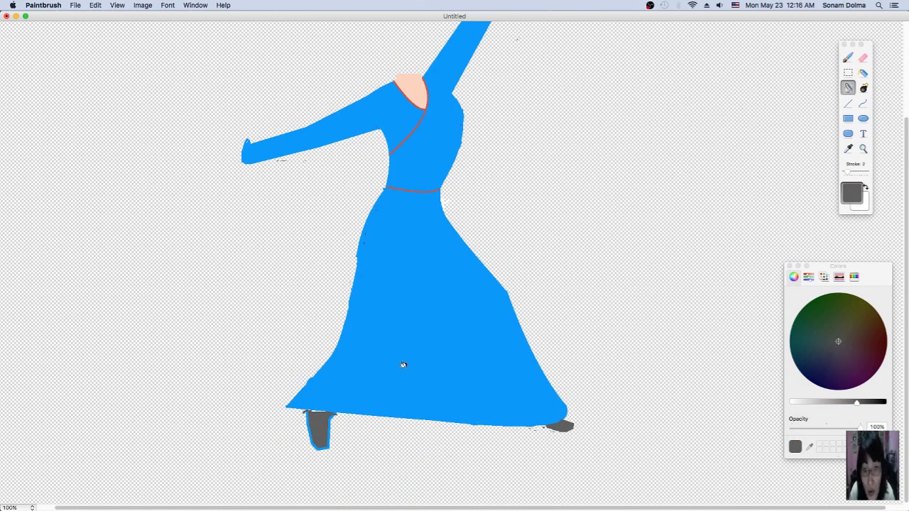
pyautogui.press('f')
pyautogui.click(318, 430)
pyautogui.scroll(3, 518, 436)
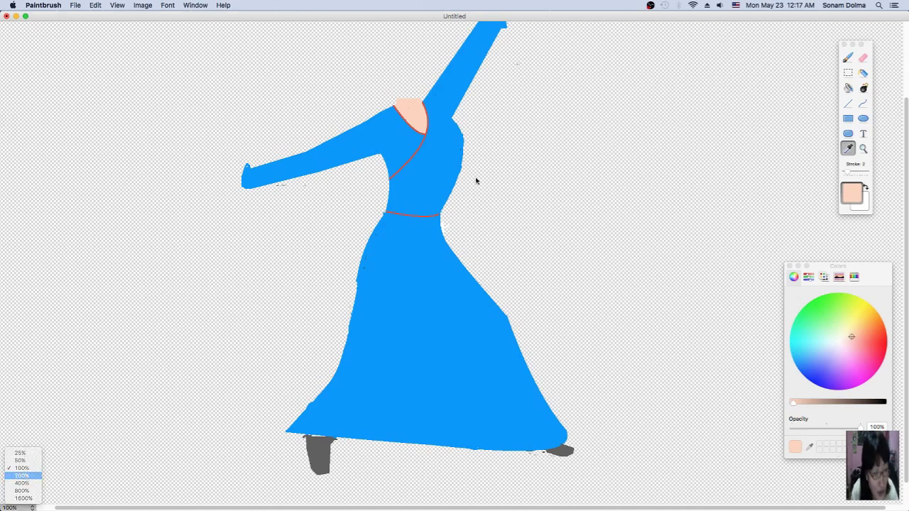
pyautogui.click(20, 479)
pyautogui.press('o')
pyautogui.moveTo(276, 130); pyautogui.dragTo(440, 246)
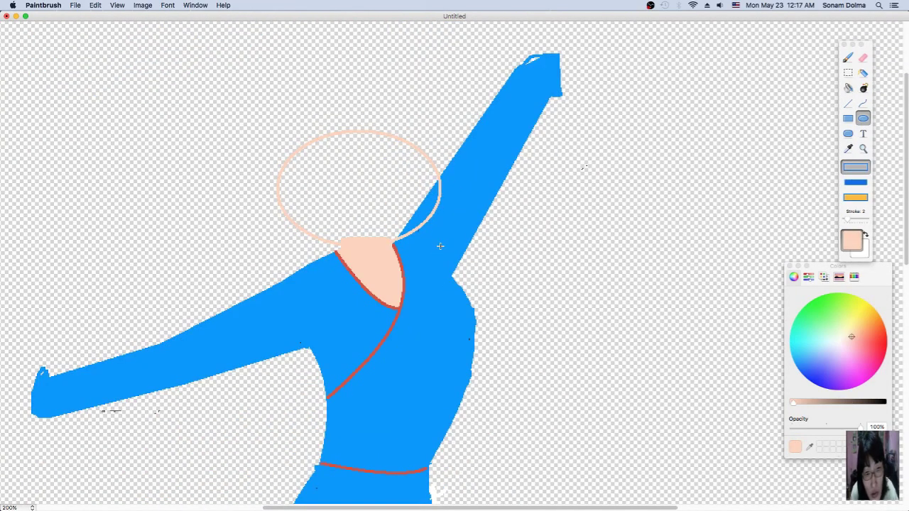
pyautogui.hotkey('ctrl', 'z')
# Step: Draw the head outline in skin tone with lines and curves above the neck and fill it with the same colour
pyautogui.press('l')
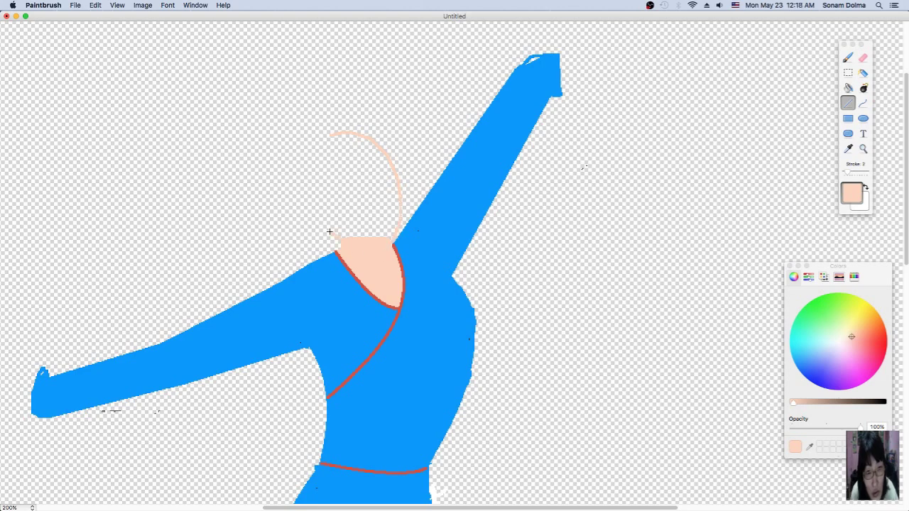
pyautogui.moveTo(310, 186); pyautogui.dragTo(327, 135)
pyautogui.scroll(-2, 355, 213)
pyautogui.scroll(3, 402, 259)
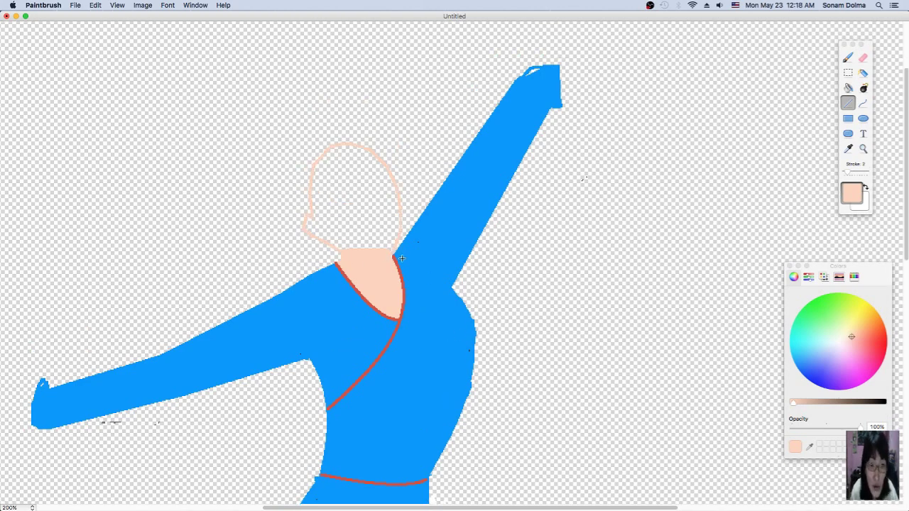
pyautogui.press('f')
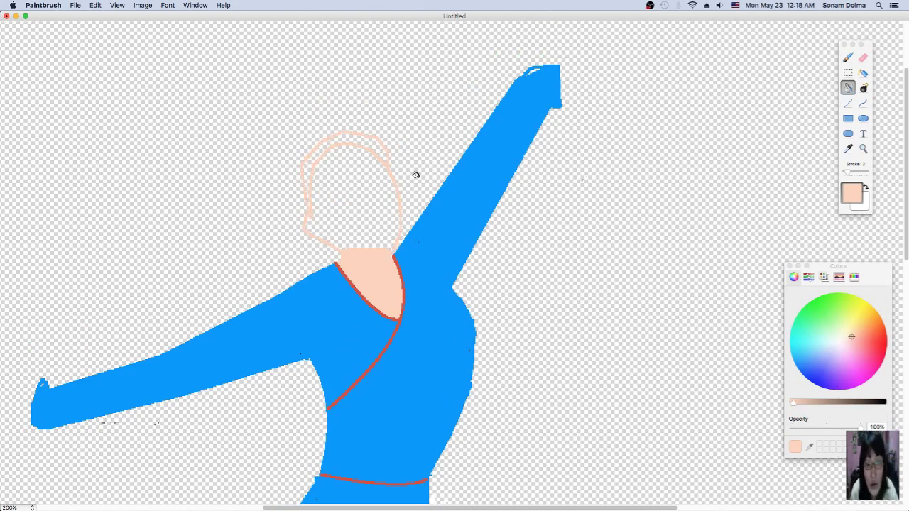
pyautogui.scroll(-1, 405, 192)
pyautogui.click(396, 208)
# Step: Trim the bulge at the head's upper right edge and smooth the face contour with a skin-tone curve
pyautogui.press('e')
pyautogui.moveTo(345, 121); pyautogui.dragTo(395, 171)
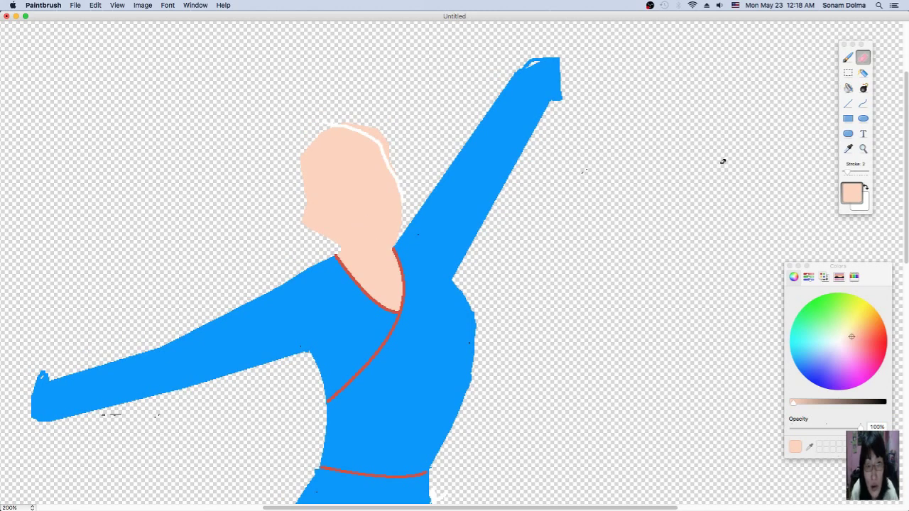
pyautogui.hotkey('ctrl', 'z')
pyautogui.scroll(-2, 479, 351)
pyautogui.scroll(-3, 639, 206)
pyautogui.click(848, 147)
pyautogui.click(393, 127)
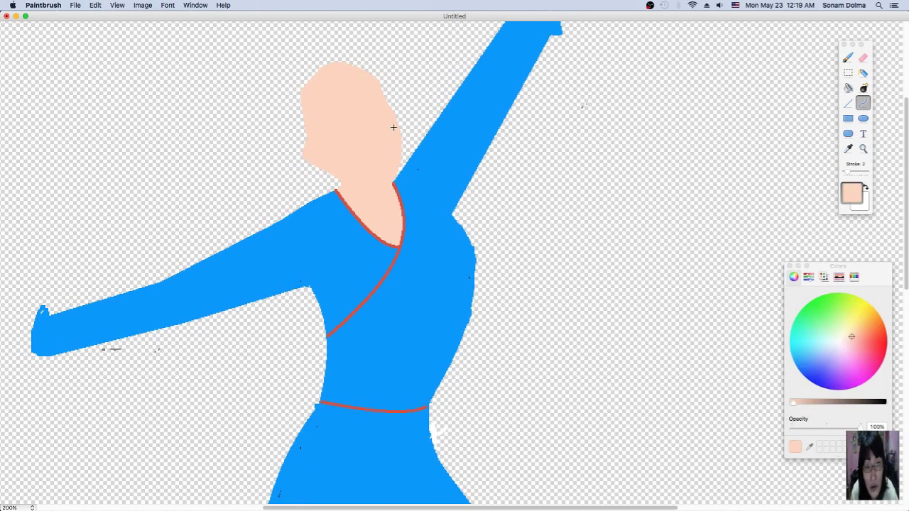
pyautogui.scroll(3, 373, 191)
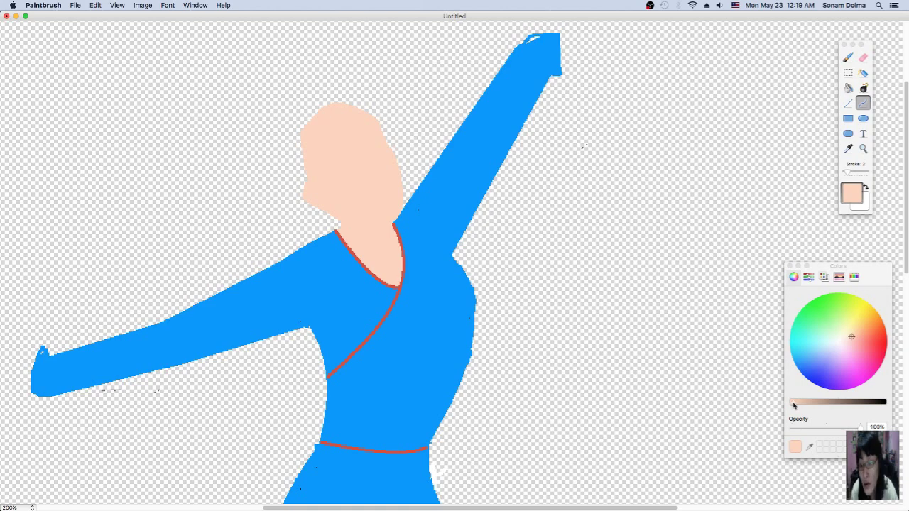
# Step: Darken the colour to near-black brown, outline the hair around the head with curves, and fill it
pyautogui.moveTo(794, 405); pyautogui.dragTo(873, 402)
pyautogui.moveTo(343, 109); pyautogui.dragTo(307, 183)
pyautogui.moveTo(335, 91)
pyautogui.mouseDown()
pyautogui.moveTo(302, 204)
pyautogui.moveTo(280, 160)
pyautogui.moveTo(318, 207)
pyautogui.mouseUp()
pyautogui.moveTo(285, 139); pyautogui.dragTo(381, 125)
pyautogui.click(848, 87)
pyautogui.click(302, 139)
# Step: Round out the back of the hair and fill the added area with the same dark brown
pyautogui.scroll(-2, 355, 214)
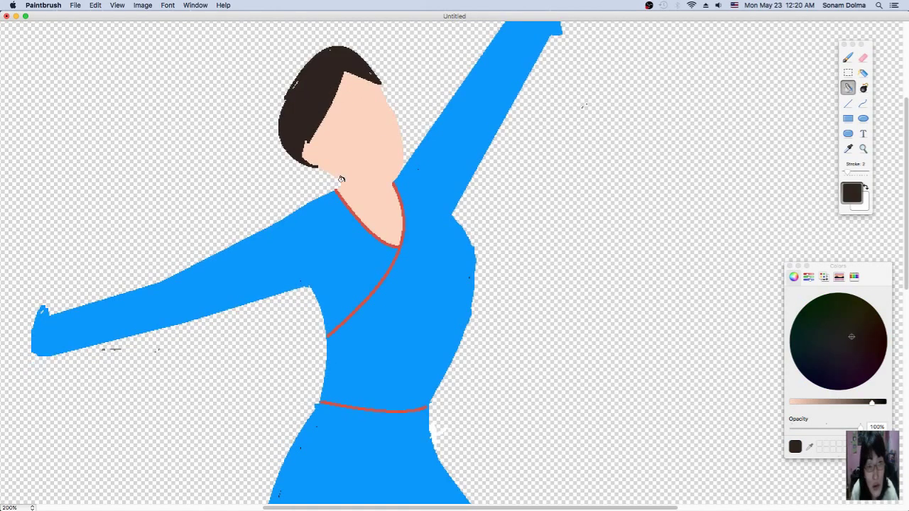
pyautogui.click(313, 83)
pyautogui.press('b')
pyautogui.scroll(-3, 314, 83)
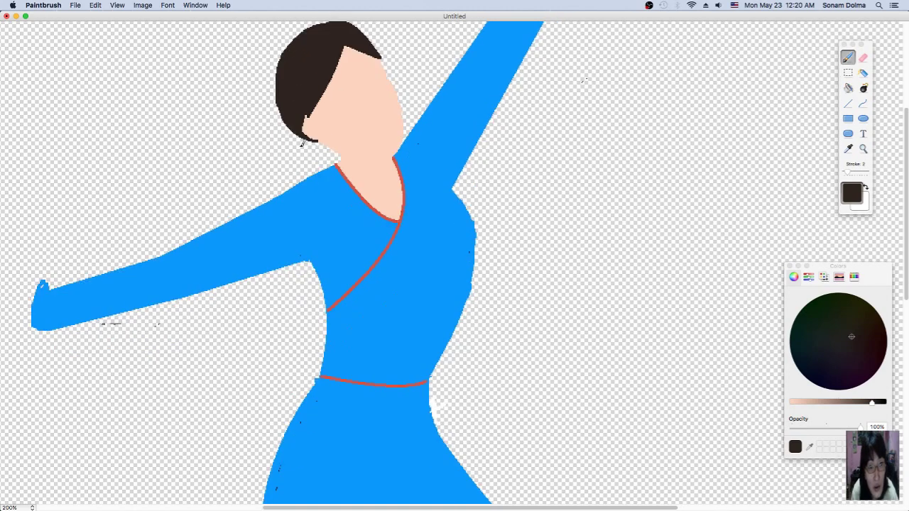
pyautogui.scroll(3, 313, 83)
# Step: Paint a small skin-tone ear at the lower edge of the hair and tidy the hair around it
pyautogui.click(848, 57)
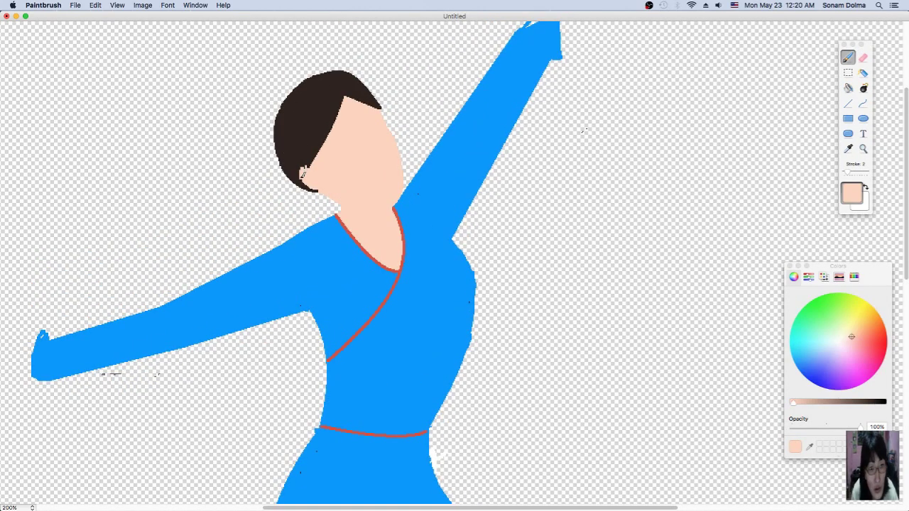
pyautogui.keyDown('alt'); pyautogui.click(302, 169); pyautogui.keyUp('alt')
pyautogui.moveTo(313, 184); pyautogui.dragTo(330, 196)
pyautogui.press('super+minus')
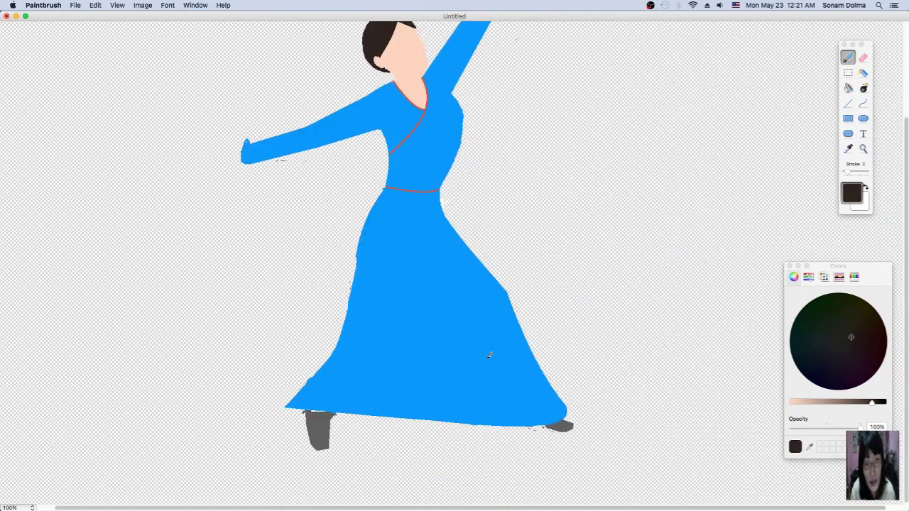
pyautogui.click(650, 5)
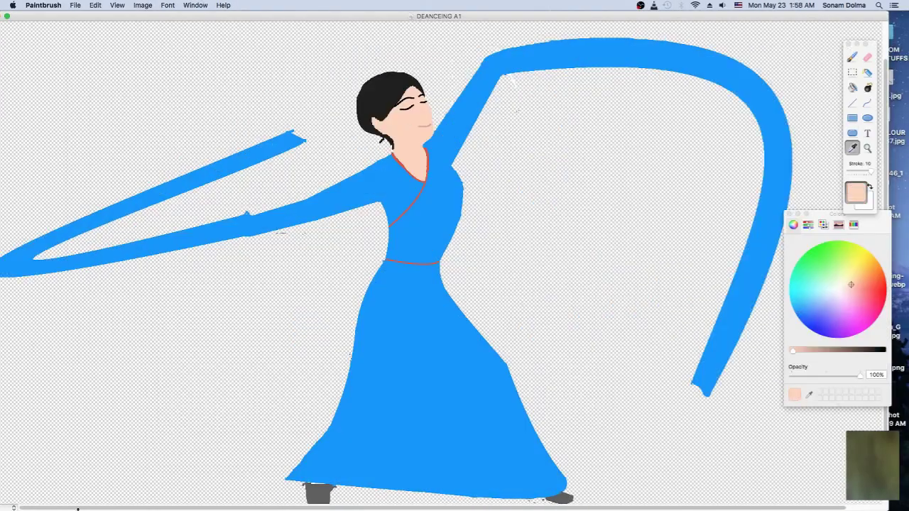
# Step: Paint over the eyes, eyebrows and mouth with the skin tone using a stroke 10 brush
pyautogui.press('super+plus')
pyautogui.press('super+plus')
pyautogui.scroll(-3, 396, 182)
pyautogui.moveTo(359, 192); pyautogui.dragTo(306, 197)
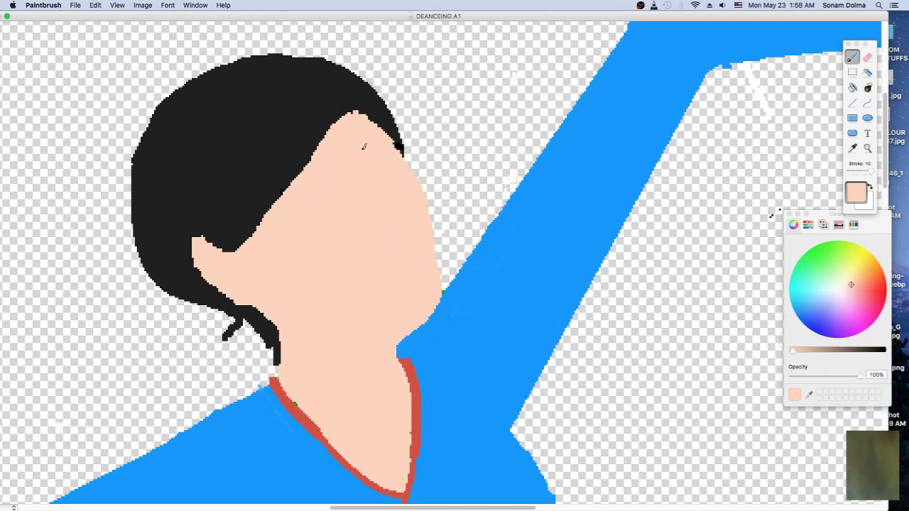
# Step: Draw curved light pink lips on the lower face with the Curve tool at stroke 2
pyautogui.click(848, 296)
pyautogui.click(867, 103)
pyautogui.press('super+z')
pyautogui.moveTo(855, 171); pyautogui.dragTo(850, 172)
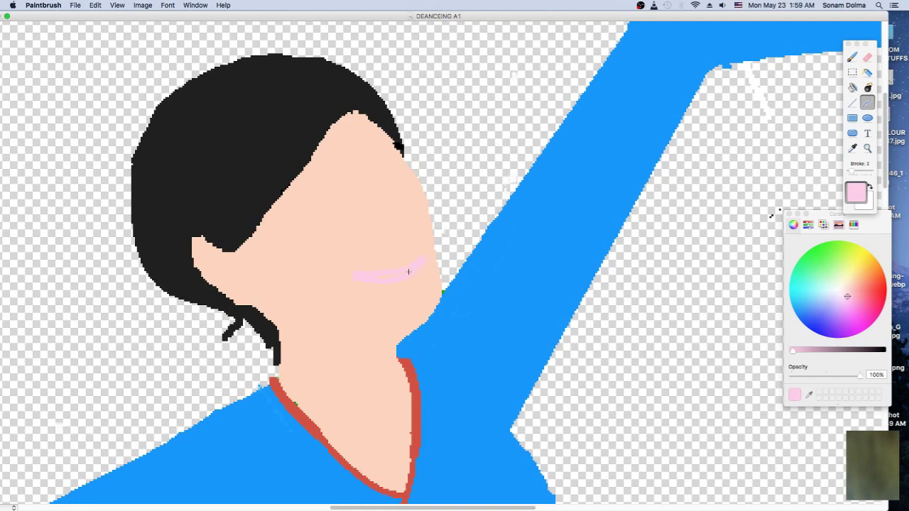
# Step: Outline both eyes with Licorice black curves at stroke 1
pyautogui.click(854, 224)
pyautogui.click(788, 264)
pyautogui.moveTo(852, 171); pyautogui.dragTo(849, 171)
pyautogui.moveTo(353, 194)
pyautogui.mouseDown()
pyautogui.moveTo(327, 179)
pyautogui.moveTo(341, 219)
pyautogui.mouseUp()
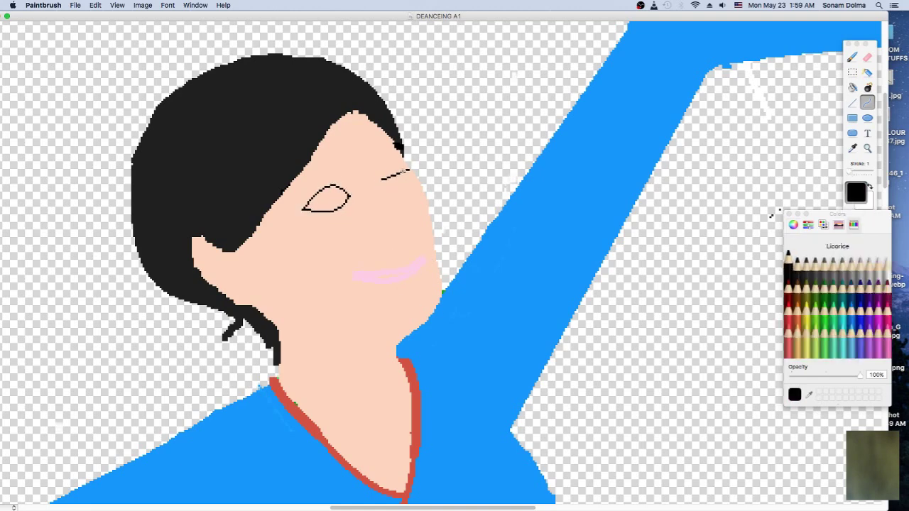
pyautogui.moveTo(410, 171); pyautogui.dragTo(402, 190)
# Step: Draw thick black curved eyebrows above both eyes at stroke 3
pyautogui.scroll(2, 405, 256)
pyautogui.moveTo(849, 172); pyautogui.dragTo(861, 171)
pyautogui.moveTo(359, 176); pyautogui.dragTo(297, 205)
pyautogui.moveTo(328, 190); pyautogui.dragTo(355, 255)
pyautogui.click(95, 5)
pyautogui.click(111, 16)
pyautogui.moveTo(861, 171); pyautogui.dragTo(852, 171)
pyautogui.moveTo(347, 174)
pyautogui.mouseDown()
pyautogui.moveTo(304, 192)
pyautogui.moveTo(324, 170)
pyautogui.mouseUp()
pyautogui.moveTo(377, 168)
pyautogui.mouseDown()
pyautogui.moveTo(402, 162)
pyautogui.moveTo(389, 158)
pyautogui.mouseUp()
# Step: Sample the skin tone and round out the outer edge of the cheek with a curve
pyautogui.scroll(-6, 426, 284)
pyautogui.keyDown('alt'); pyautogui.click(432, 261); pyautogui.keyUp('alt')
pyautogui.moveTo(446, 177); pyautogui.dragTo(434, 245)
# Step: Paint over the eyes, eyebrows, mouth and front hairline with the skin tone using a stroke 10 brush
pyautogui.scroll(-2, 449, 215)
pyautogui.scroll(5, 351, 173)
pyautogui.click(853, 57)
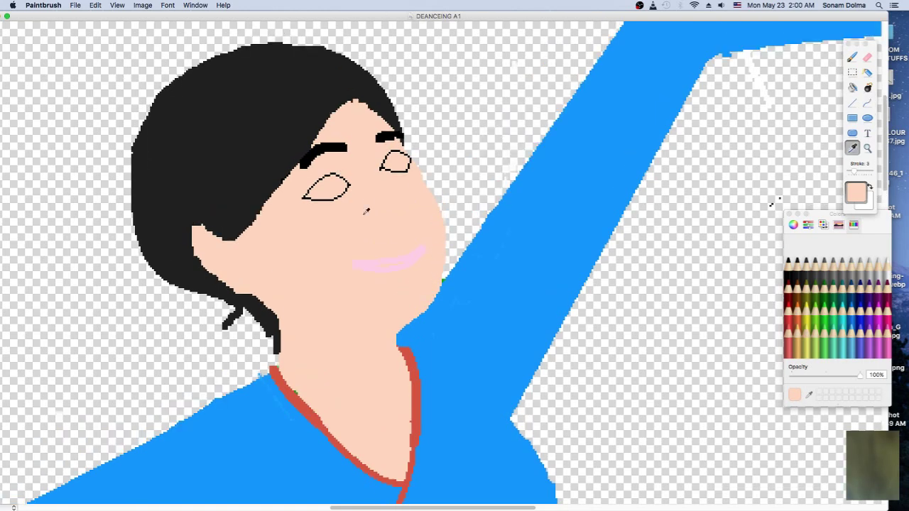
pyautogui.moveTo(342, 197); pyautogui.dragTo(306, 198)
pyautogui.moveTo(378, 137); pyautogui.dragTo(397, 168)
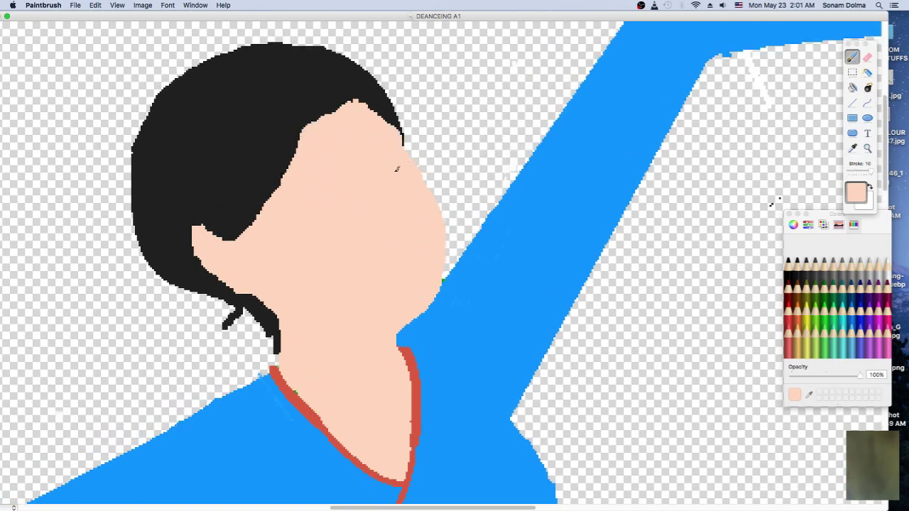
pyautogui.moveTo(311, 150)
pyautogui.mouseDown()
pyautogui.moveTo(319, 135)
pyautogui.moveTo(274, 185)
pyautogui.mouseUp()
# Step: Redraw the parted hairline across the forehead with curves in the sampled hair colour and fill the enclosed areas
pyautogui.keyDown('alt'); pyautogui.click(335, 105); pyautogui.keyUp('alt')
pyautogui.press('c')
pyautogui.moveTo(336, 106); pyautogui.dragTo(304, 189)
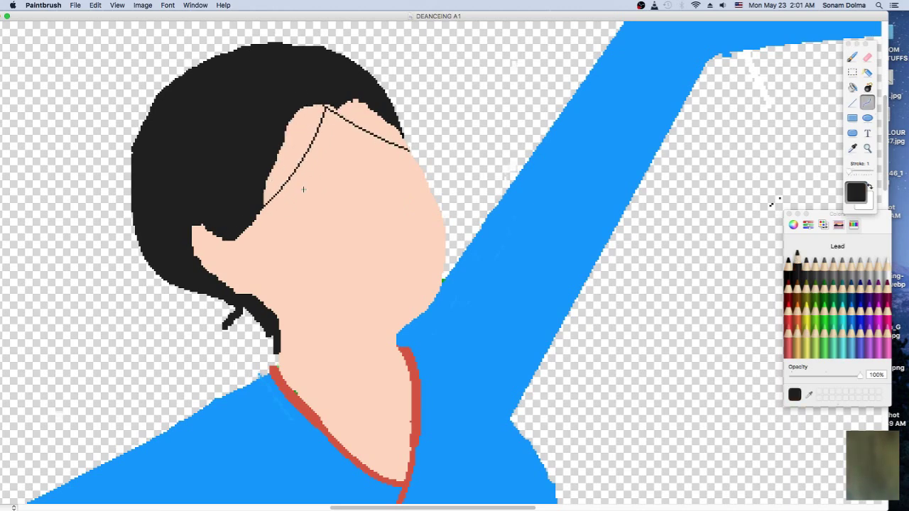
pyautogui.click(857, 91)
# Step: Sample the skin tone, darken it slightly and draw the nose outline with curves
pyautogui.scroll(-2, 394, 280)
pyautogui.keyDown('alt'); pyautogui.click(388, 211); pyautogui.keyUp('alt')
pyautogui.click(794, 224)
pyautogui.click(853, 285)
pyautogui.moveTo(792, 350); pyautogui.dragTo(808, 350)
pyautogui.press('c')
pyautogui.moveTo(370, 162); pyautogui.dragTo(403, 193)
# Step: Shift the colour to a dusky pink and outline smiling lips below the nose with curves
pyautogui.click(850, 286)
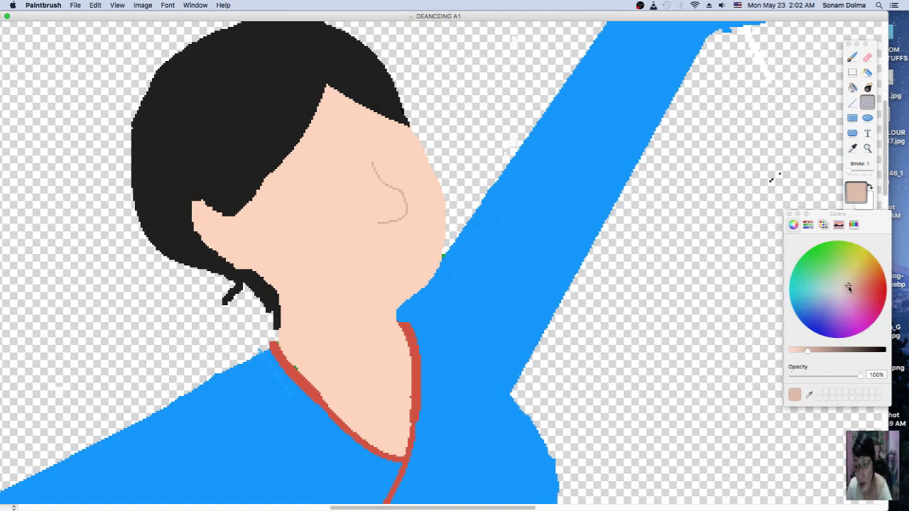
pyautogui.moveTo(416, 246); pyautogui.dragTo(420, 246)
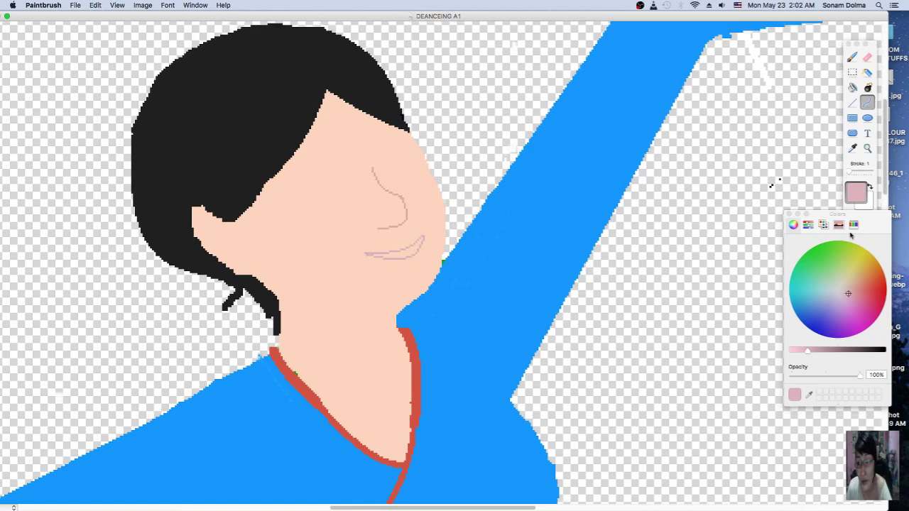
# Step: Outline two almond-shaped eyes on either side of the nose with Licorice black curves at stroke 1
pyautogui.click(854, 225)
pyautogui.click(789, 266)
pyautogui.moveTo(347, 181)
pyautogui.mouseDown()
pyautogui.moveTo(299, 190)
pyautogui.moveTo(324, 174)
pyautogui.moveTo(323, 202)
pyautogui.moveTo(348, 182)
pyautogui.mouseUp()
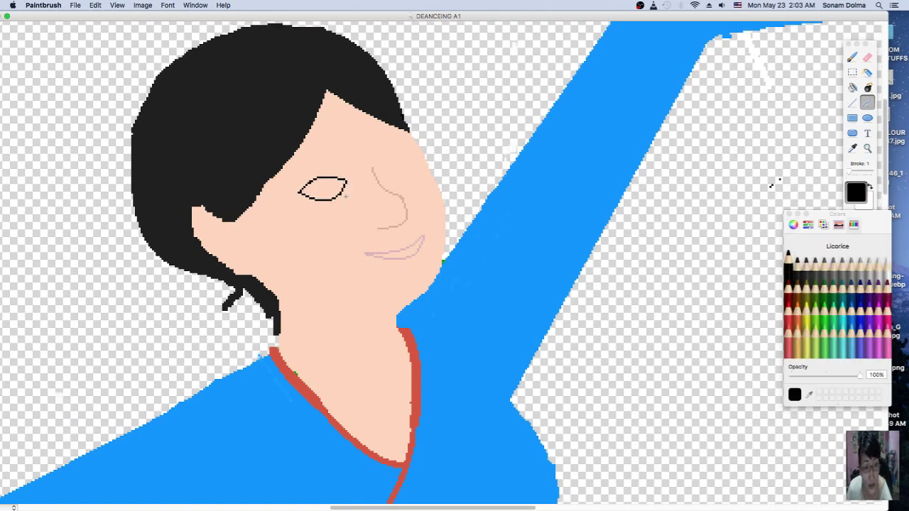
pyautogui.moveTo(402, 164); pyautogui.dragTo(426, 182)
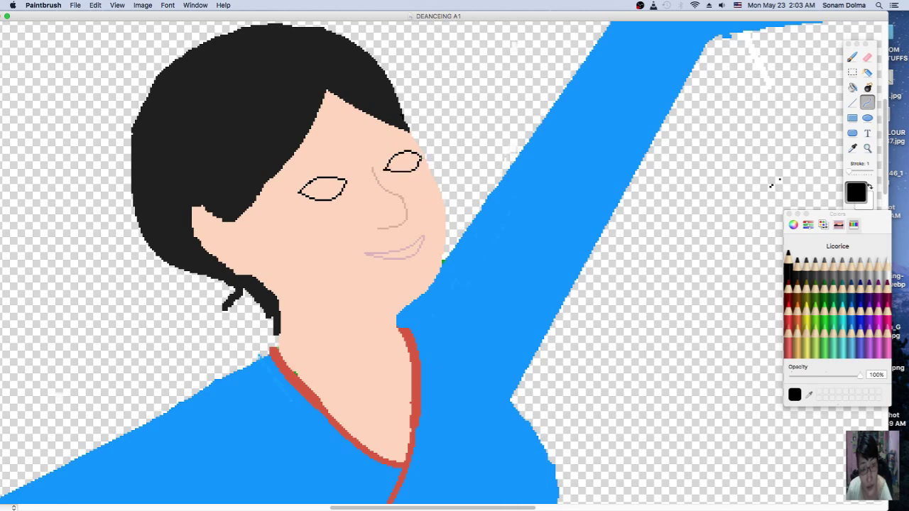
# Step: Draw arched black eyebrows above both eyes and fill them in solid with the brush
pyautogui.moveTo(342, 155); pyautogui.dragTo(283, 183)
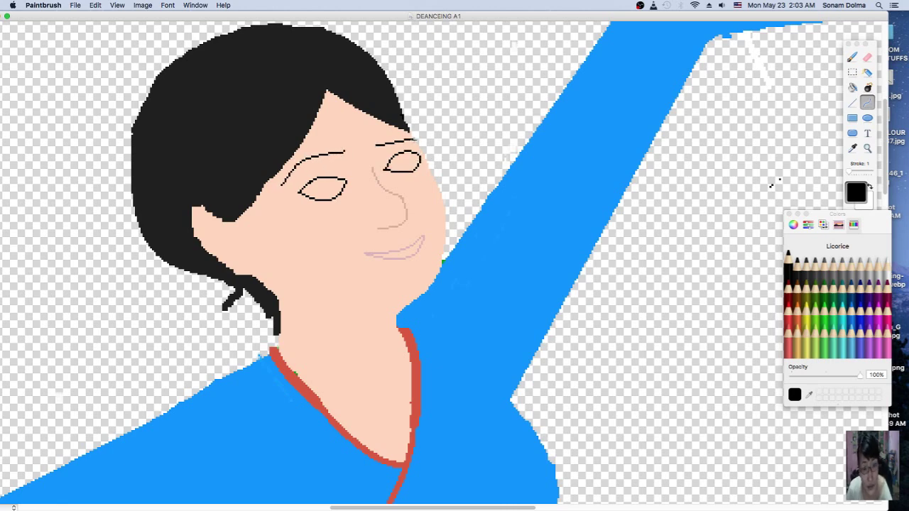
pyautogui.press('l')
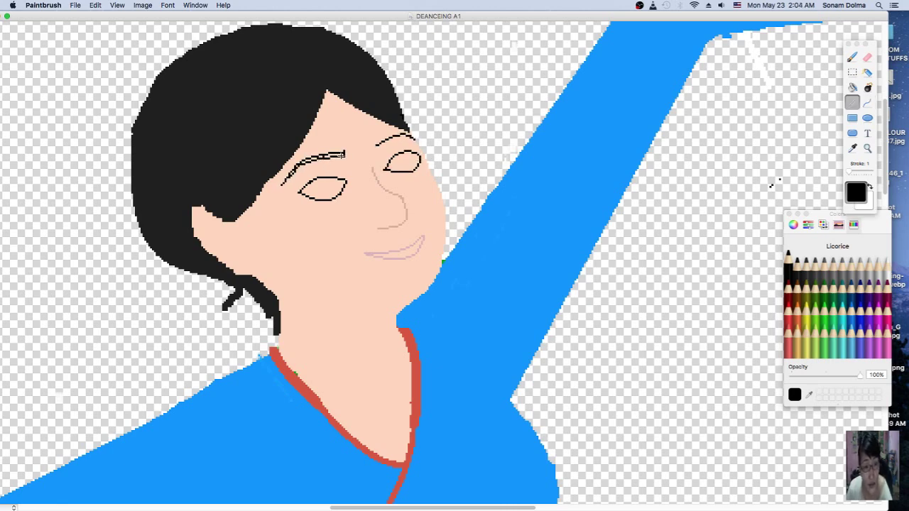
pyautogui.press('b')
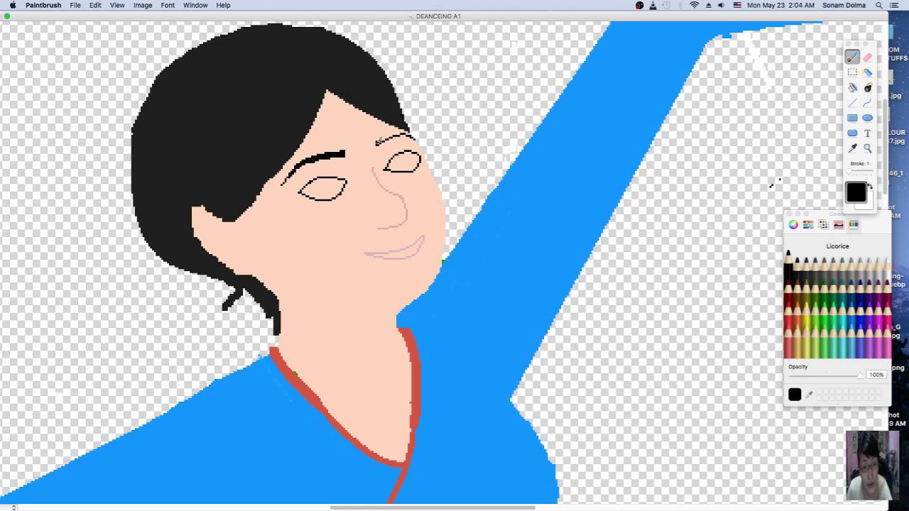
# Step: Fill both eyes with Snow white and add dark Lead oval pupils
pyautogui.click(402, 162)
pyautogui.click(323, 189)
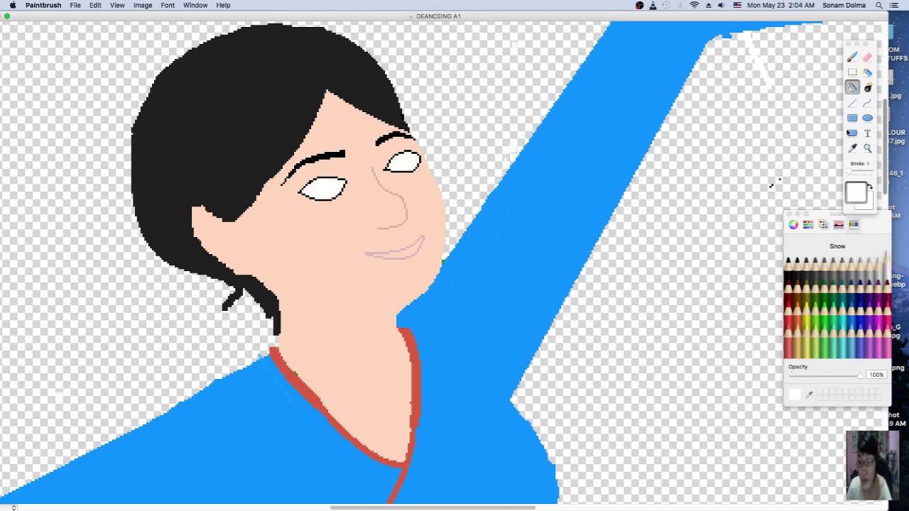
pyautogui.press('o')
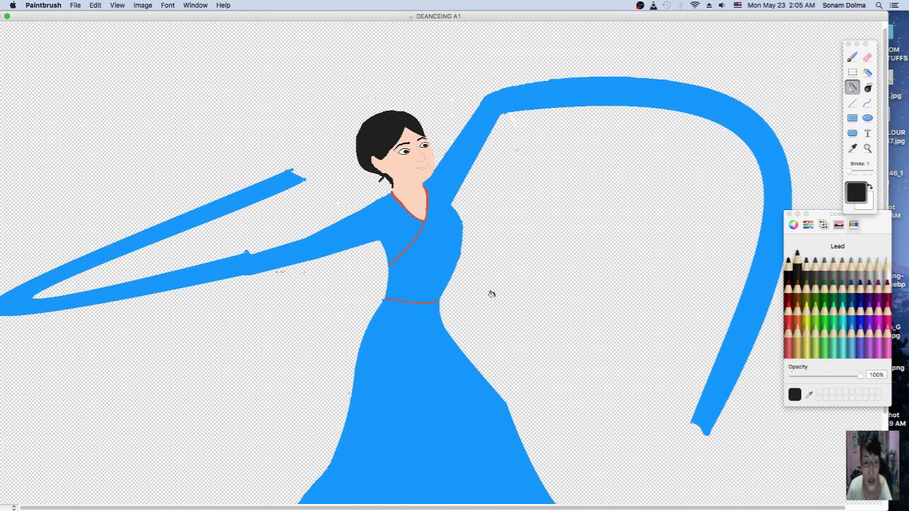
# Step: Erase the stray strand of hair at the nape and restore the erased area to transparent
pyautogui.keyDown('alt'); pyautogui.click(528, 142); pyautogui.keyUp('alt')
pyautogui.press('e')
pyautogui.moveTo(351, 155)
pyautogui.mouseDown()
pyautogui.moveTo(365, 168)
pyautogui.moveTo(352, 138)
pyautogui.moveTo(369, 174)
pyautogui.mouseUp()
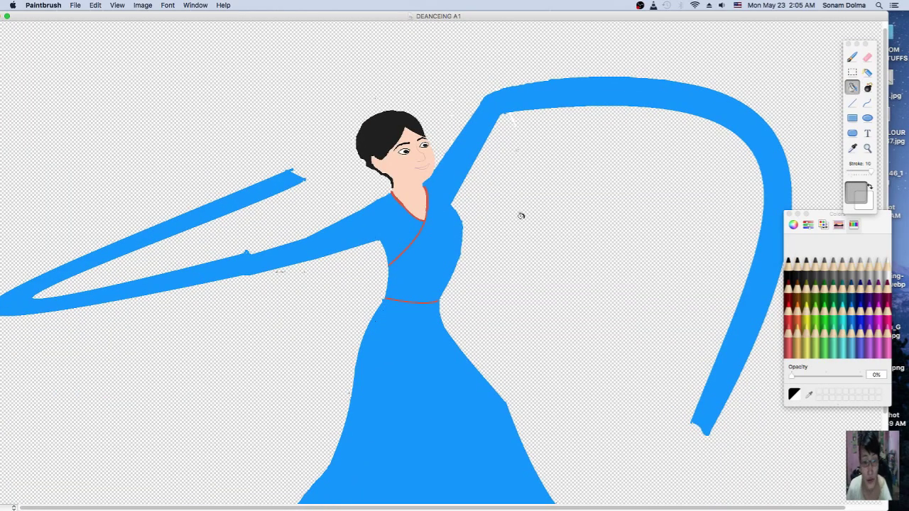
# Step: Draw curved upper eyelids over the eyes in the sampled hair colour Lead at stroke 1
pyautogui.scroll(-3, 521, 213)
pyautogui.press('b')
pyautogui.keyDown('alt'); pyautogui.click(378, 119); pyautogui.keyUp('alt')
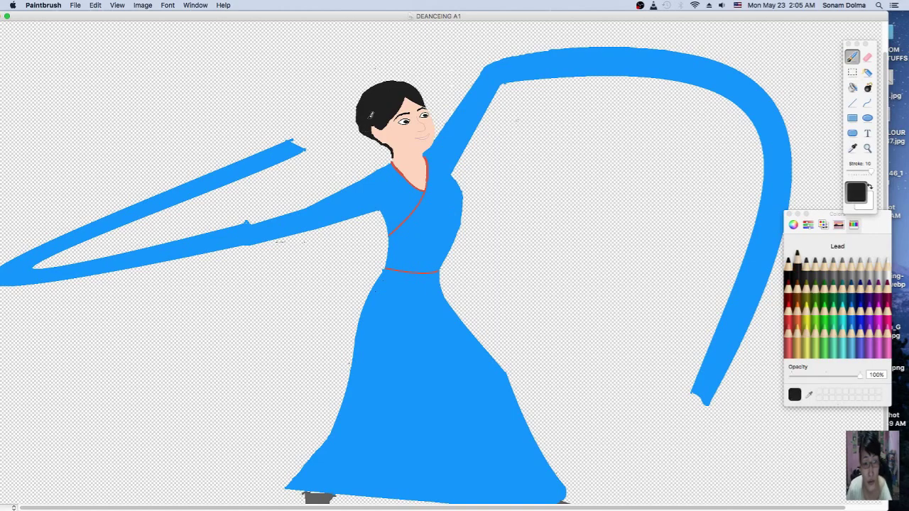
pyautogui.scroll(-5, 426, 235)
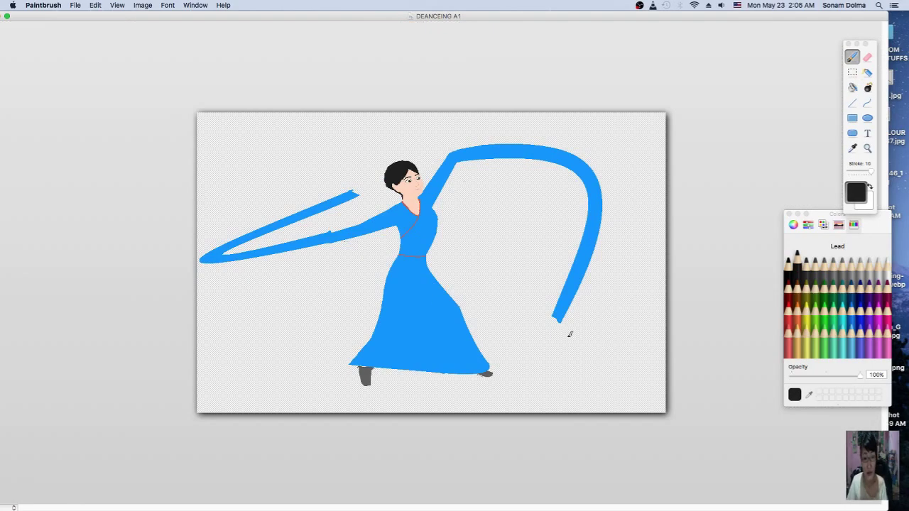
pyautogui.scroll(5, 568, 327)
pyautogui.scroll(3, 564, 141)
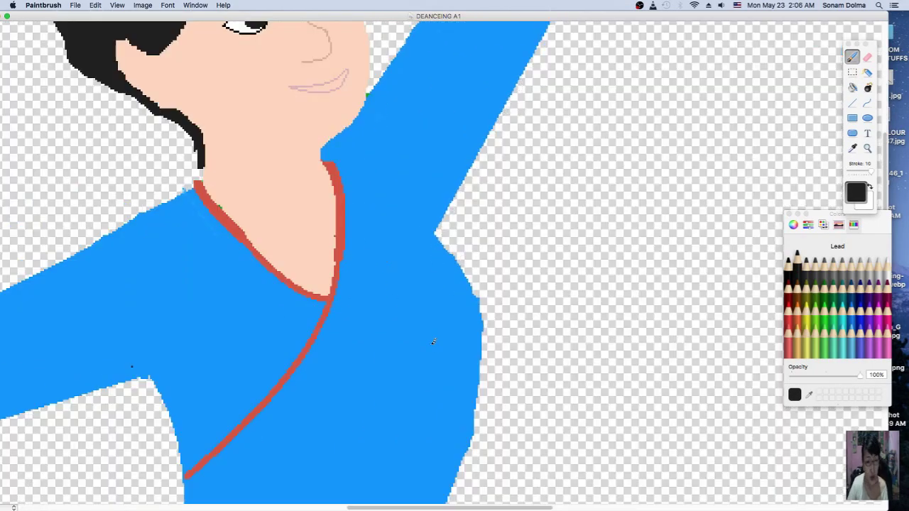
pyautogui.scroll(3, 696, 209)
pyautogui.press('c')
pyautogui.press('super+z')
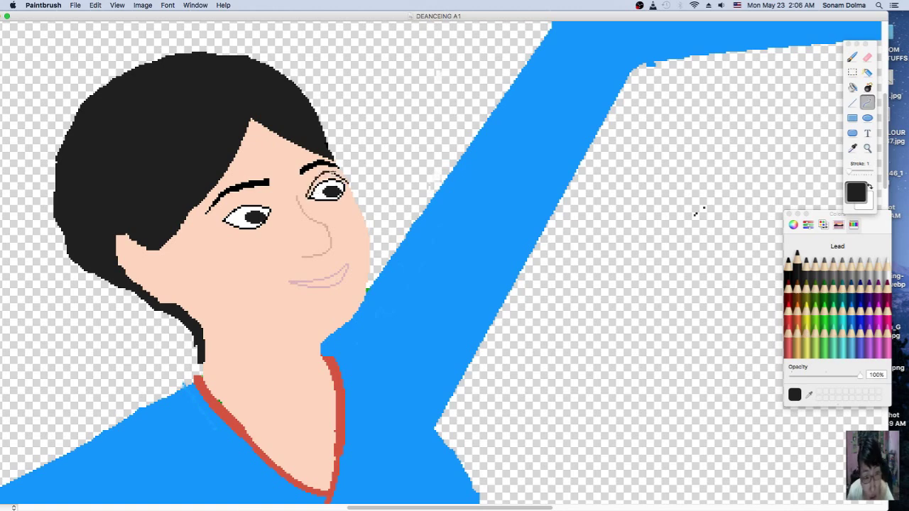
pyautogui.press('super+z')
pyautogui.press('super+z')
pyautogui.press('super+z')
# Step: Darken the eyelids with a stroke 1 Lead brush and touch up the whites of the eyes with Snow
pyautogui.scroll(-2, 696, 212)
pyautogui.press('b')
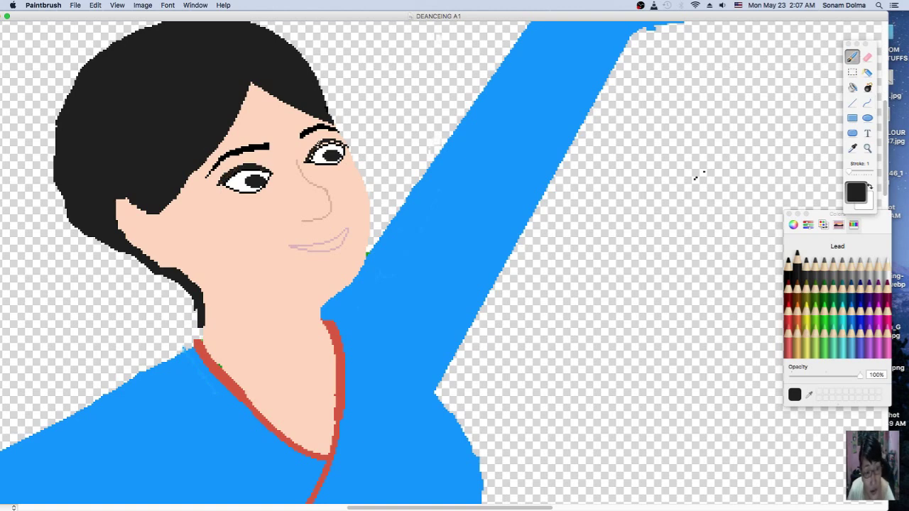
pyautogui.press('super+z')
pyautogui.keyDown('alt'); pyautogui.click(696, 177); pyautogui.keyUp('alt')
pyautogui.press('super+z')
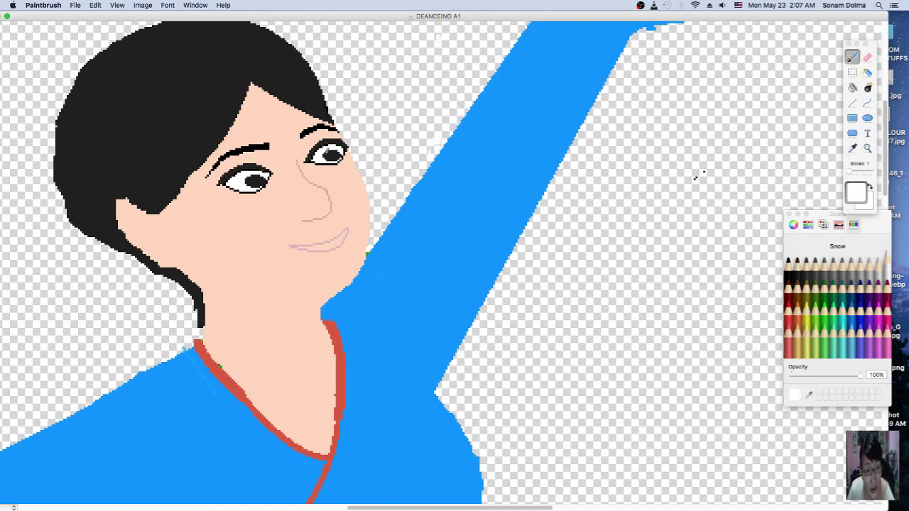
pyautogui.scroll(-2, 696, 177)
pyautogui.keyDown('alt'); pyautogui.click(697, 134); pyautogui.keyUp('alt')
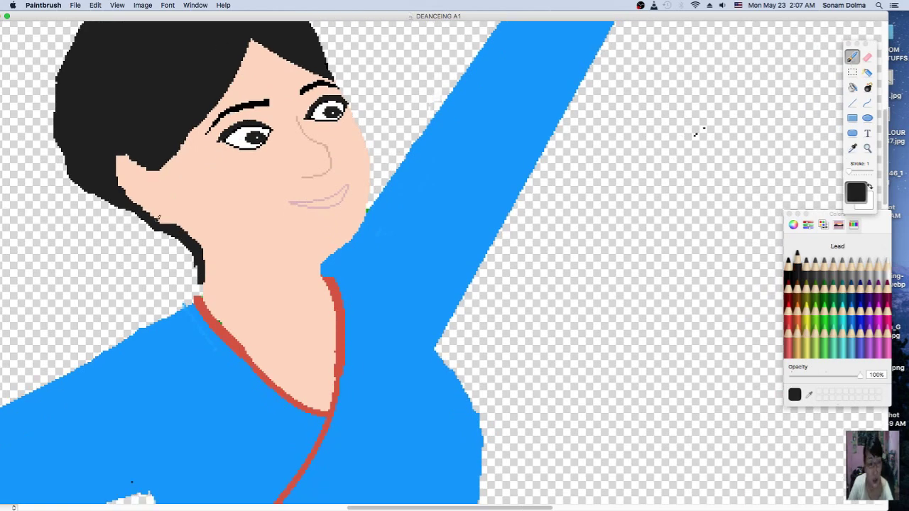
# Step: Paint a wavy Magenta line across the hair from the forehead to the ear with a stroke 3 brush
pyautogui.scroll(4, 696, 133)
pyautogui.hscroll(-8, 696, 197)
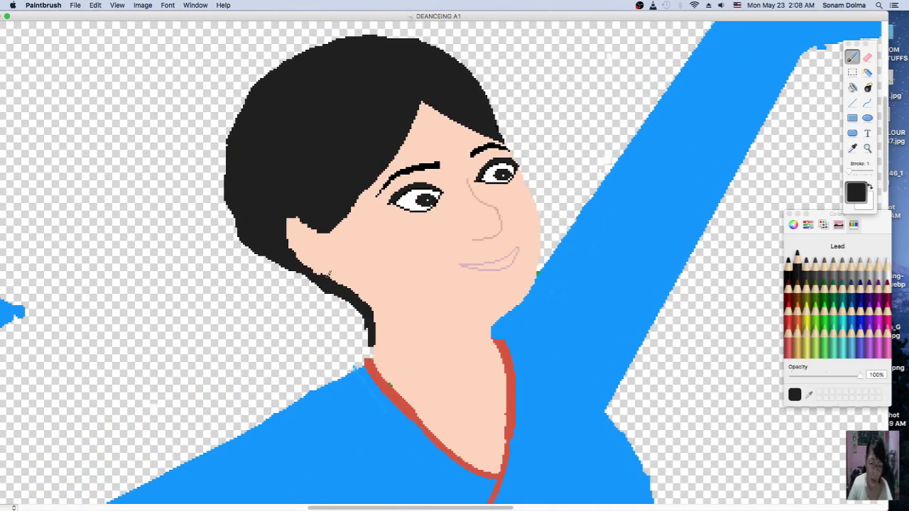
pyautogui.click(872, 169)
pyautogui.click(95, 5)
pyautogui.moveTo(467, 74)
pyautogui.mouseDown()
pyautogui.moveTo(405, 61)
pyautogui.moveTo(311, 135)
pyautogui.moveTo(265, 223)
pyautogui.moveTo(280, 274)
pyautogui.mouseUp()
pyautogui.click(107, 15)
pyautogui.click(867, 170)
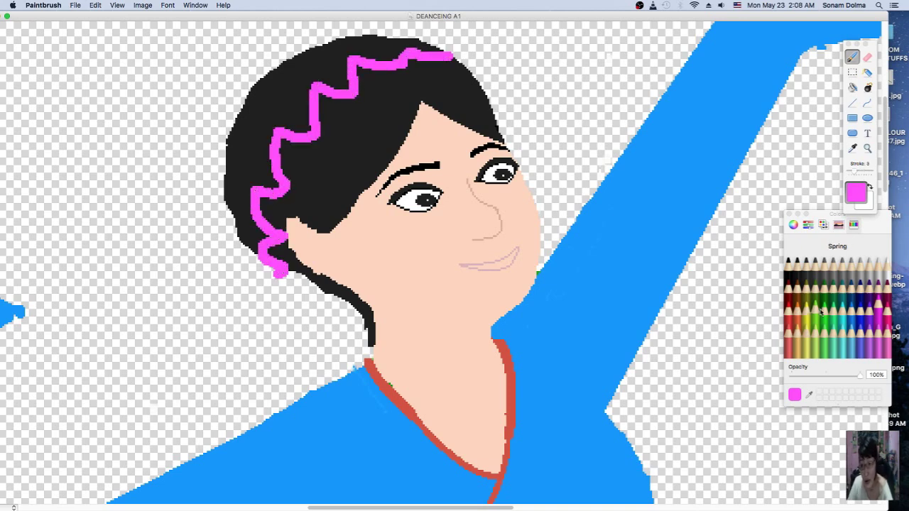
# Step: Weave a Blueberry blue and a Maraschino red wavy line over the magenta one to form a braided headband
pyautogui.click(861, 303)
pyautogui.moveTo(460, 66)
pyautogui.mouseDown()
pyautogui.moveTo(401, 66)
pyautogui.moveTo(332, 105)
pyautogui.moveTo(269, 168)
pyautogui.moveTo(281, 272)
pyautogui.mouseUp()
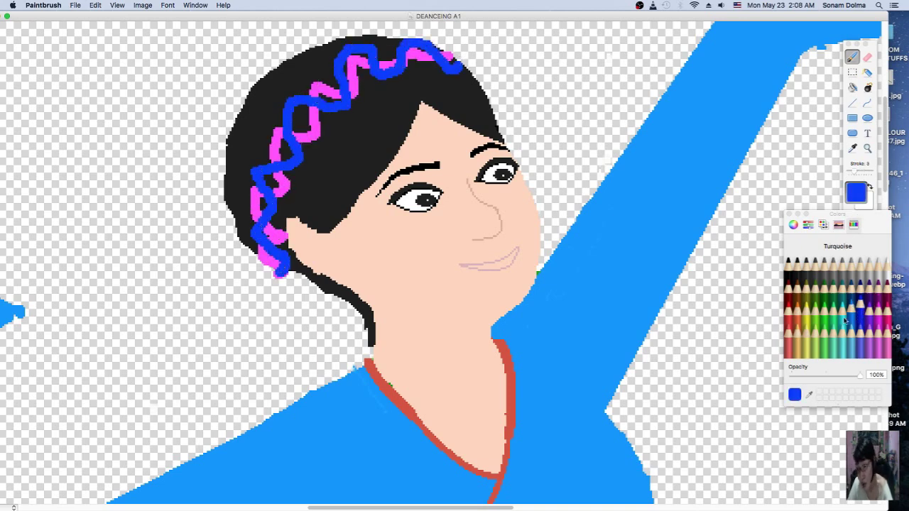
pyautogui.click(878, 324)
pyautogui.click(788, 304)
pyautogui.moveTo(435, 55)
pyautogui.mouseDown()
pyautogui.moveTo(285, 125)
pyautogui.moveTo(284, 270)
pyautogui.mouseUp()
# Step: Touch up the headband with further Blueberry and Magenta strokes over the red line
pyautogui.scroll(1, 370, 135)
pyautogui.click(860, 303)
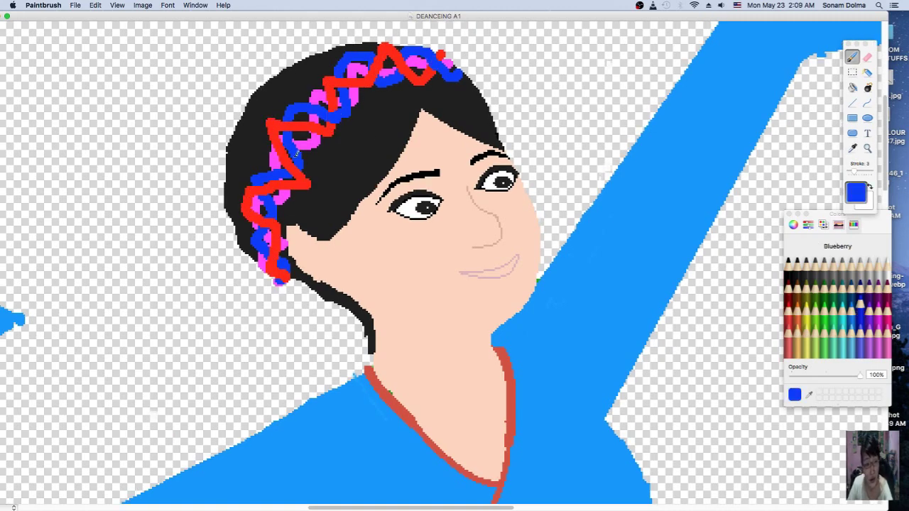
pyautogui.click(879, 303)
pyautogui.moveTo(448, 64)
pyautogui.mouseDown()
pyautogui.moveTo(335, 101)
pyautogui.moveTo(348, 96)
pyautogui.moveTo(284, 247)
pyautogui.moveTo(253, 223)
pyautogui.mouseUp()
# Step: Erase the stray marks beside the head and under the outstretched arm, and turn the erased patches transparent
pyautogui.click(13, 507)
pyautogui.click(21, 483)
pyautogui.click(13, 507)
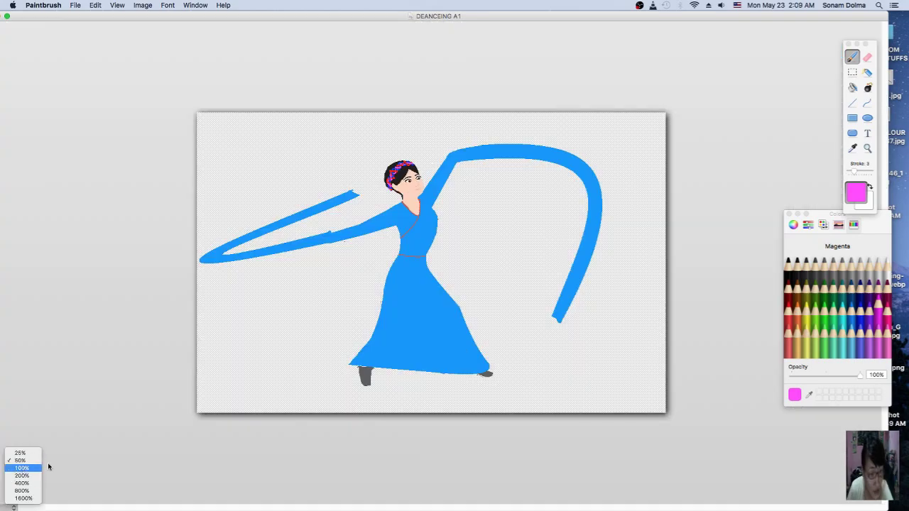
pyautogui.click(22, 466)
pyautogui.press('e')
pyautogui.moveTo(435, 118); pyautogui.dragTo(426, 67)
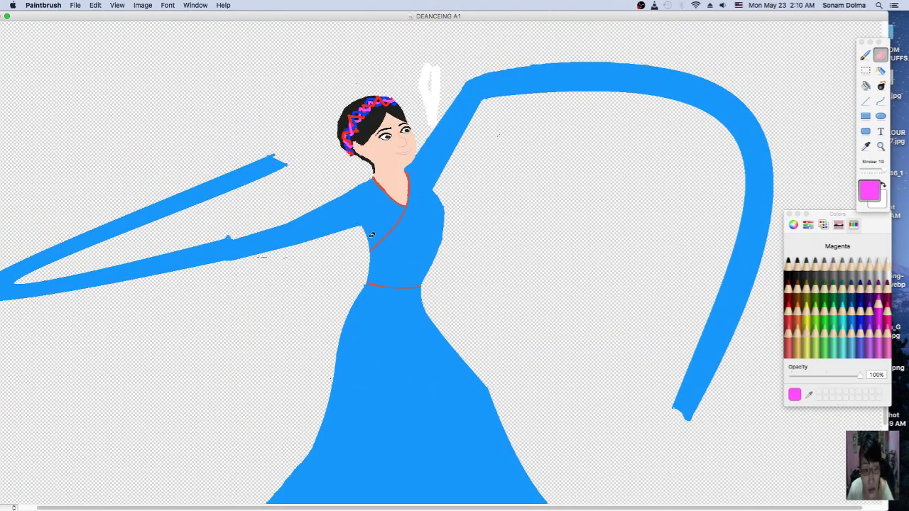
pyautogui.moveTo(302, 261); pyautogui.dragTo(255, 263)
pyautogui.click(866, 85)
pyautogui.click(430, 93)
# Step: Paint thin Magenta tassel strands hanging from the headband's lower end with a stroke 1 brush
pyautogui.scroll(-2, 507, 361)
pyautogui.scroll(2, 507, 361)
pyautogui.scroll(2, 425, 164)
pyautogui.scroll(3, 342, 272)
pyautogui.press('i')
pyautogui.click(277, 205)
pyautogui.press('b')
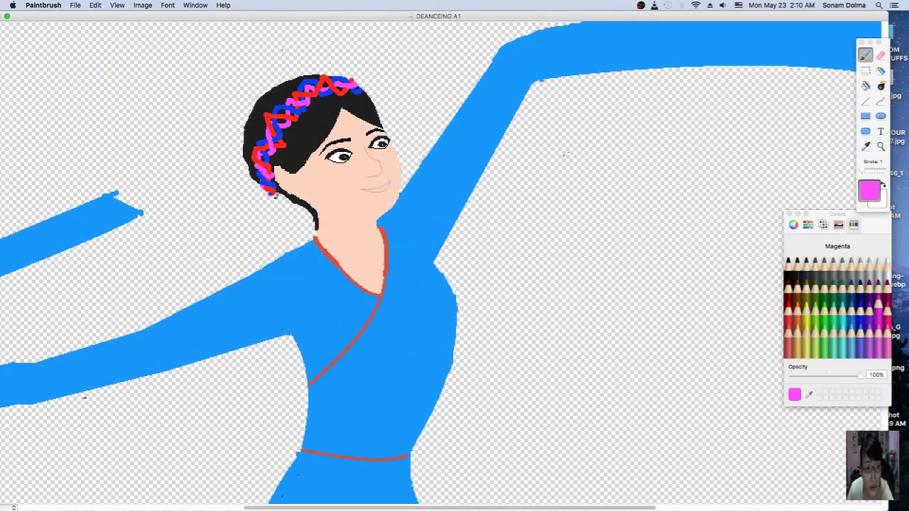
pyautogui.moveTo(274, 203); pyautogui.dragTo(279, 247)
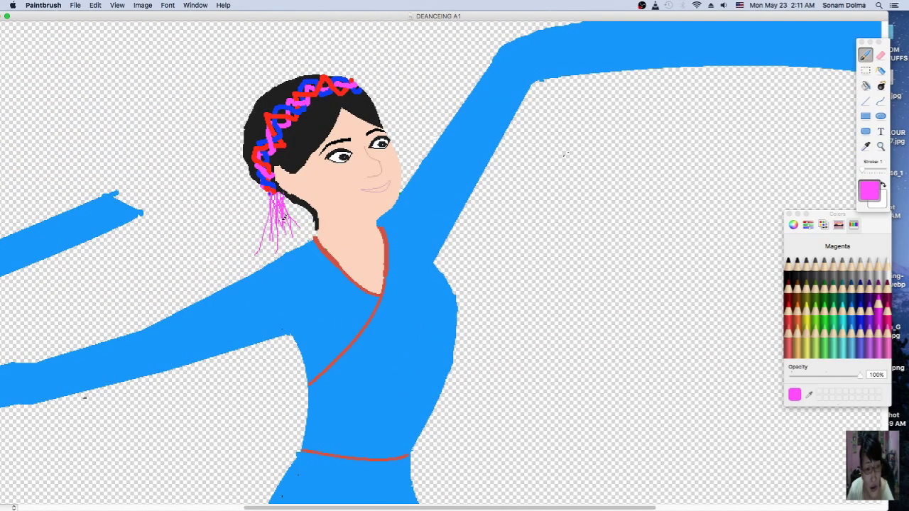
# Step: Sample the headband's blue and add thin blue strands to the tassel
pyautogui.press('i')
pyautogui.click(270, 187)
pyautogui.press('b')
pyautogui.moveTo(275, 195); pyautogui.dragTo(276, 245)
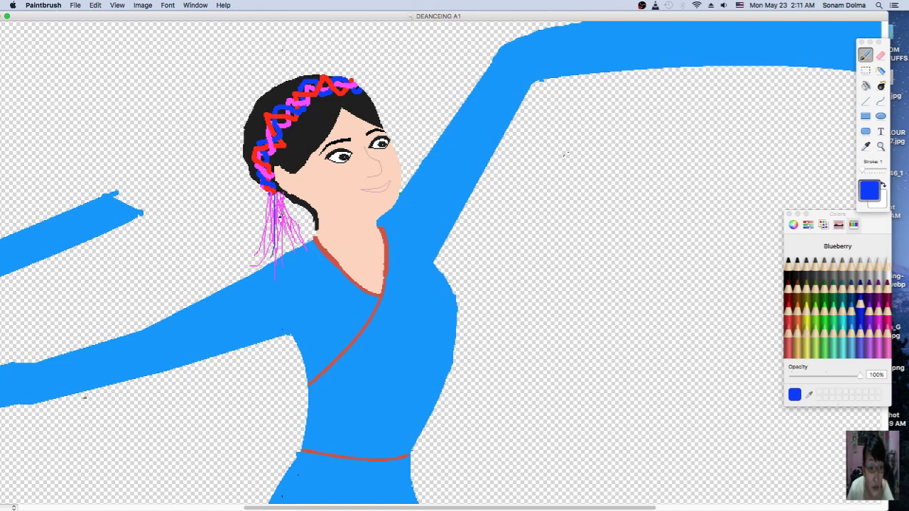
pyautogui.moveTo(272, 189); pyautogui.dragTo(255, 267)
pyautogui.moveTo(269, 213); pyautogui.dragTo(250, 293)
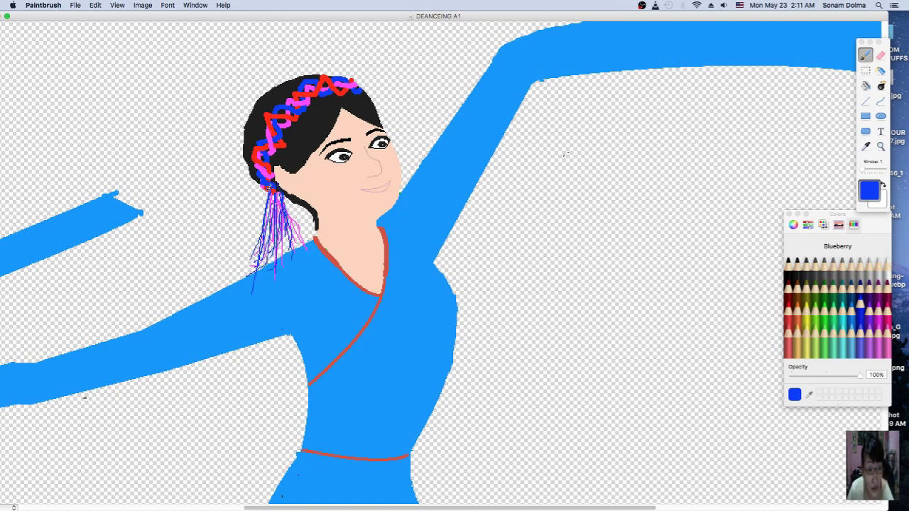
# Step: Sample the headband's red and add thin red strands to the tassel
pyautogui.click(329, 87)
pyautogui.press('b')
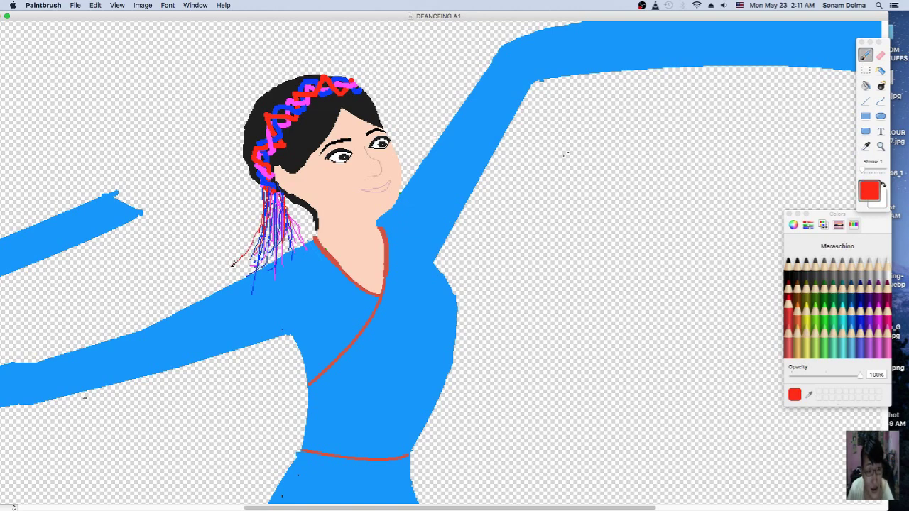
pyautogui.moveTo(297, 200); pyautogui.dragTo(285, 244)
pyautogui.moveTo(277, 216)
pyautogui.mouseDown()
pyautogui.moveTo(272, 267)
pyautogui.moveTo(258, 271)
pyautogui.mouseUp()
pyautogui.scroll(-2, 382, 262)
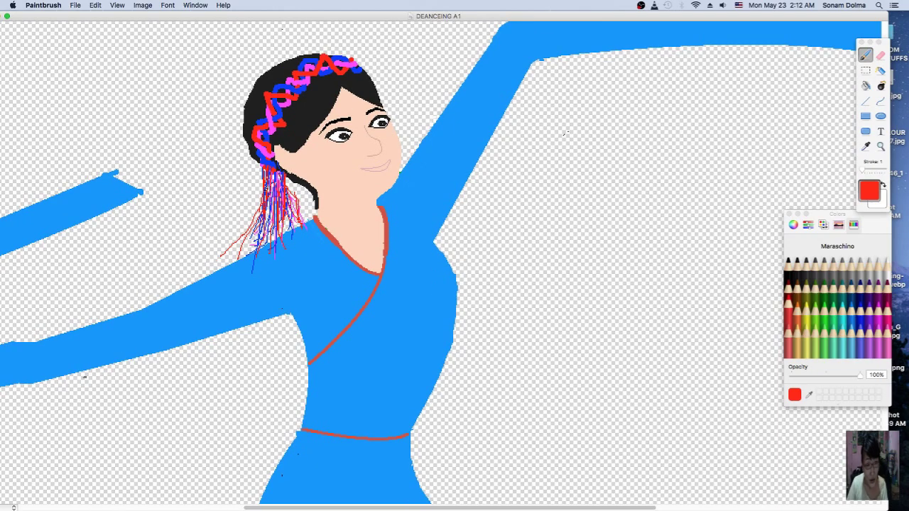
pyautogui.scroll(-5, 566, 132)
pyautogui.press('super+0')
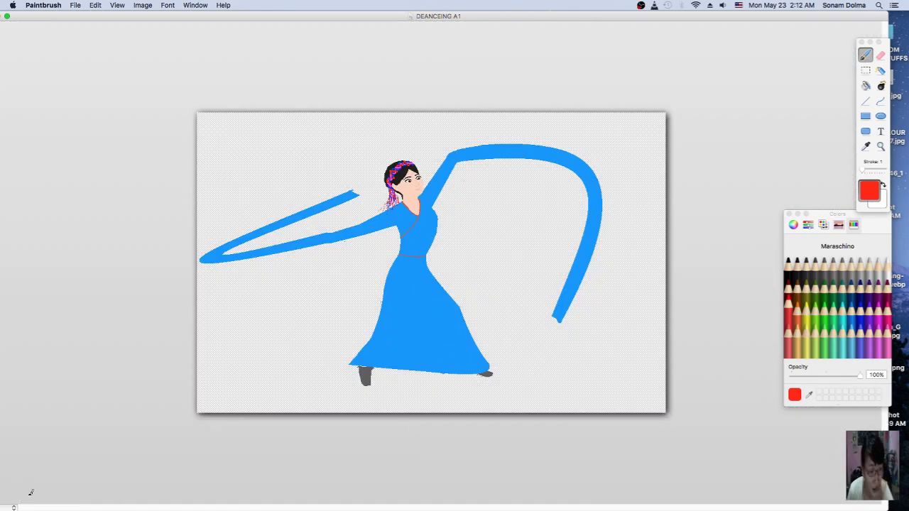
# Step: Thicken the crown of the hair in Lead with a stroke 8 brush
pyautogui.press('super+equal')
pyautogui.click(299, 163)
pyautogui.press('b')
pyautogui.moveTo(260, 139); pyautogui.dragTo(333, 113)
pyautogui.click(867, 86)
pyautogui.press('b')
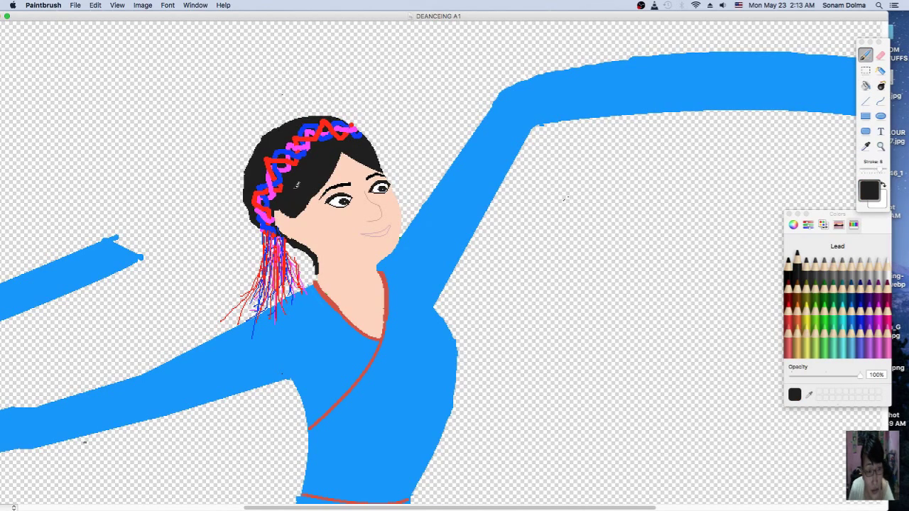
# Step: Erase the loose hair curl beside the neck and the edge behind the head, and turn the erased patches transparent
pyautogui.press('e')
pyautogui.press('f')
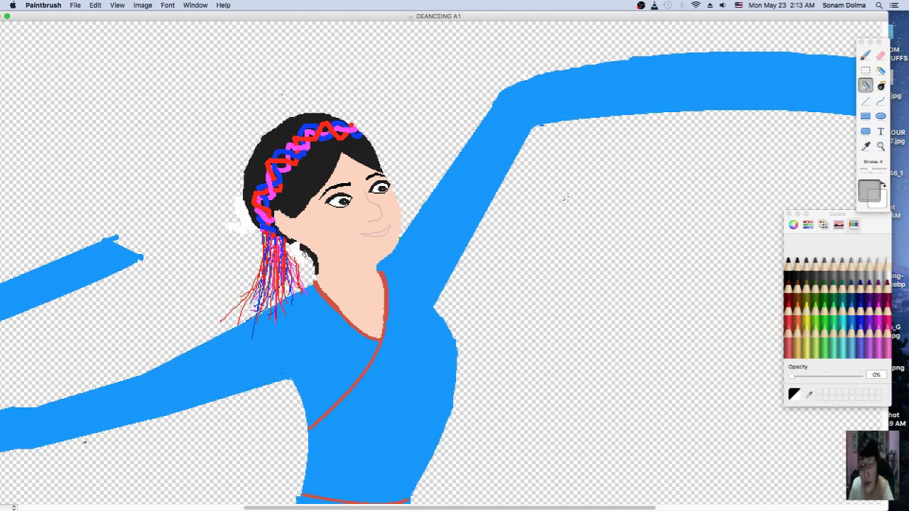
pyautogui.scroll(-2, 460, 288)
# Step: Extend the fringe towards the eye with Lead curves at stroke 4
pyautogui.press('c')
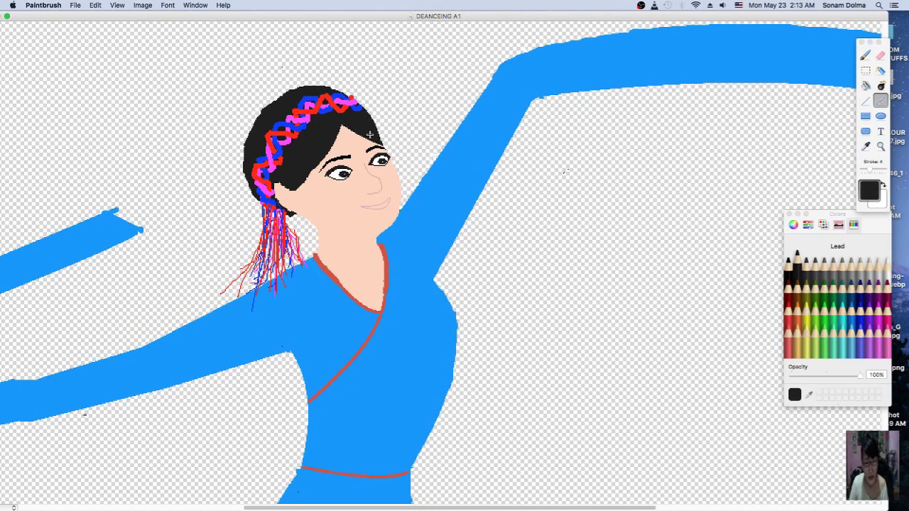
pyautogui.scroll(-4, 450, 363)
pyautogui.scroll(-2, 449, 363)
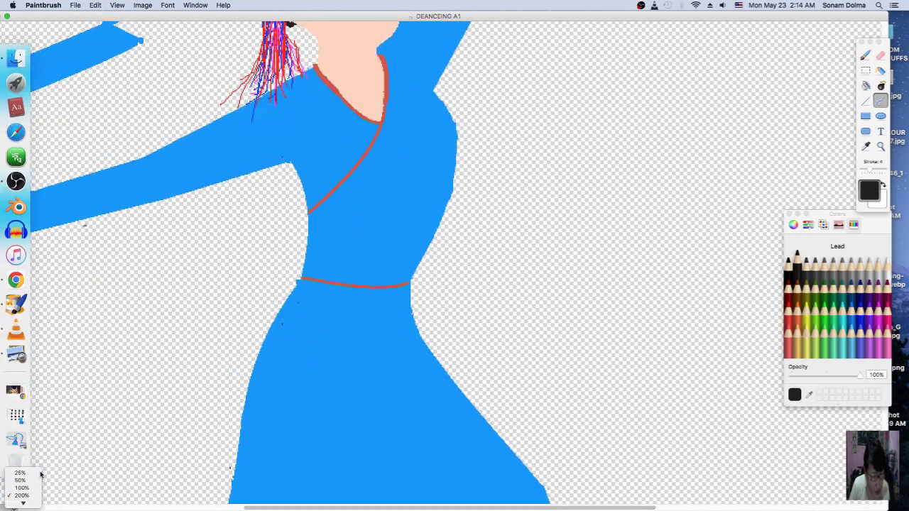
pyautogui.press('super+0')
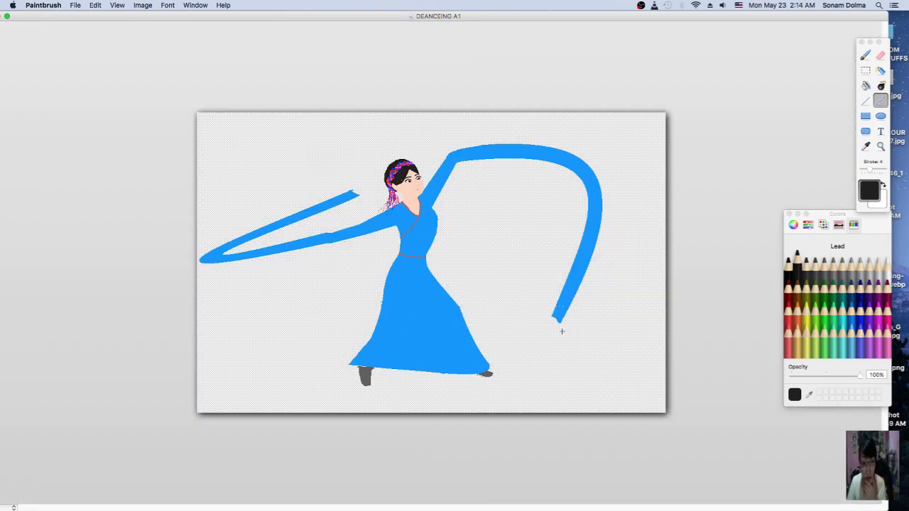
pyautogui.press('super+equal')
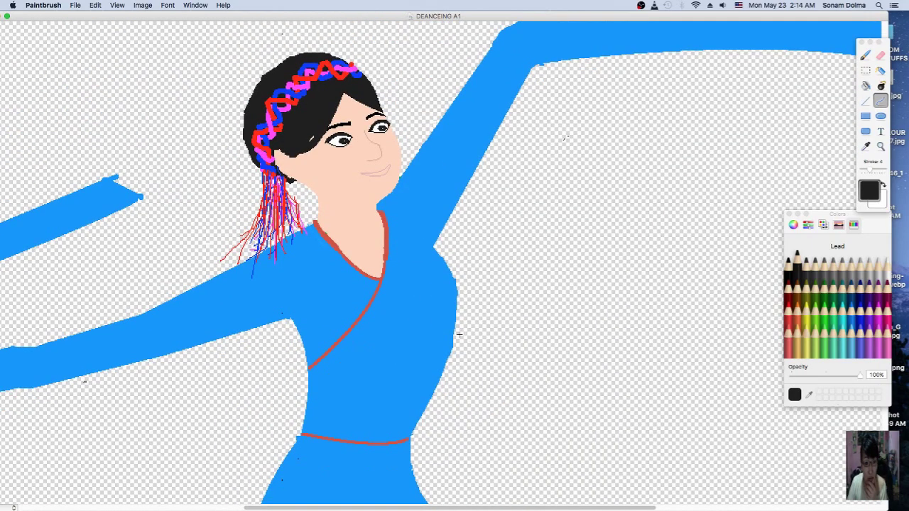
# Step: Paint a Cayenne cuff line across each wrist with a stroke 4 brush
pyautogui.click(852, 303)
pyautogui.click(791, 297)
pyautogui.press('b')
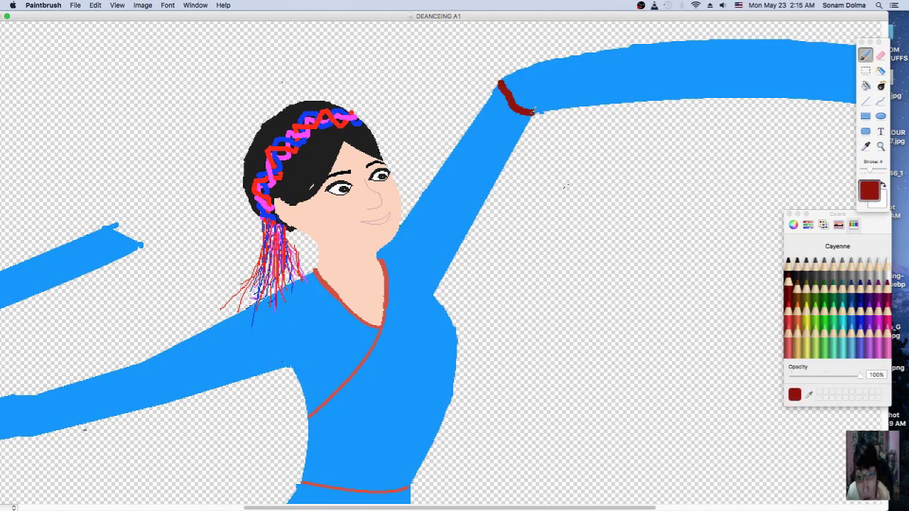
pyautogui.hscroll(-6, 266, 318)
pyautogui.scroll(-2, 265, 318)
pyautogui.moveTo(239, 313); pyautogui.dragTo(242, 357)
pyautogui.press('super+minus')
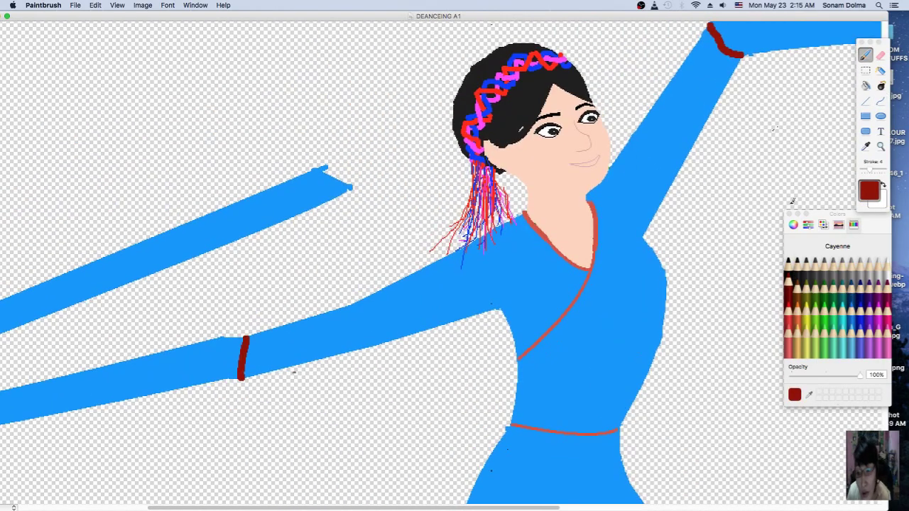
# Step: Fill the dress between the cuff lines with Cayenne and paint over the leftover blue specks
pyautogui.press('f')
pyautogui.click(684, 116)
pyautogui.press('super+equal')
pyautogui.scroll(-3, 635, 328)
pyautogui.press('b')
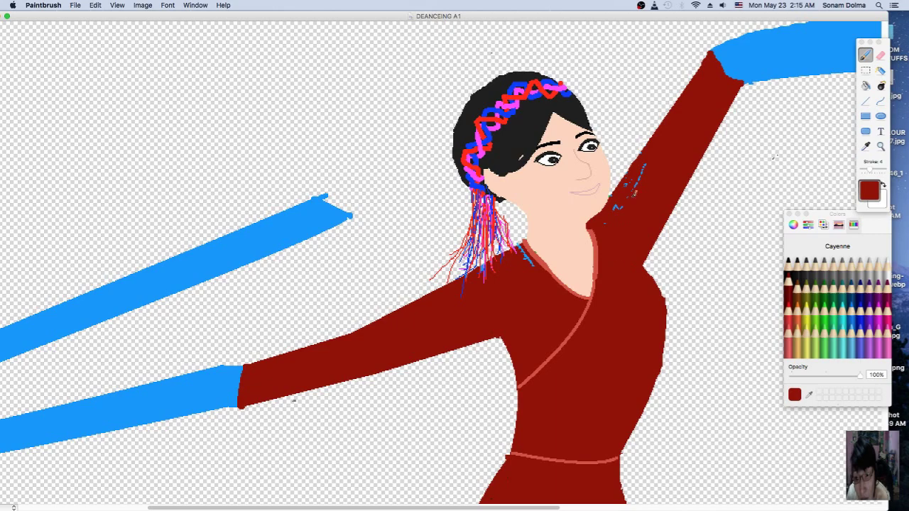
pyautogui.scroll(-12, 533, 282)
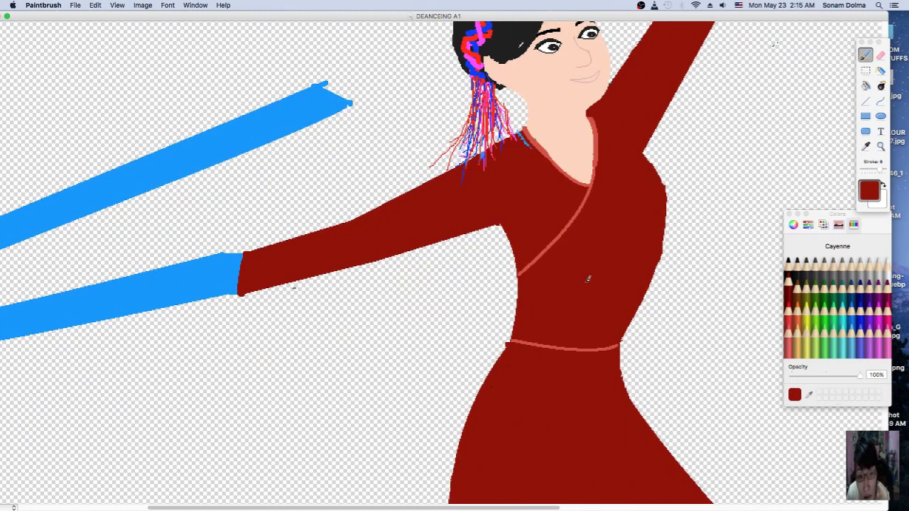
# Step: Fill both long trailing sleeves and the neckline trim with Strawberry
pyautogui.press('super+minus')
pyautogui.scroll(1, 599, 342)
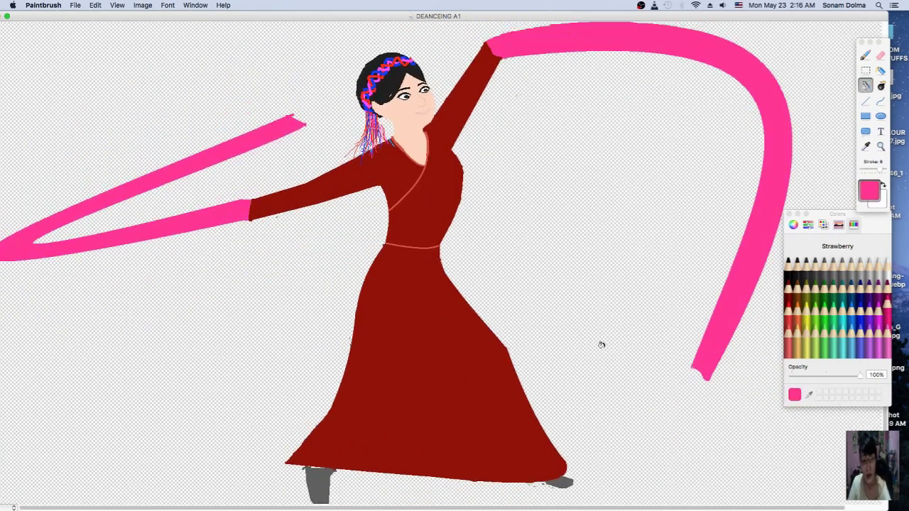
pyautogui.scroll(1, 530, 335)
pyautogui.scroll(-3, 451, 377)
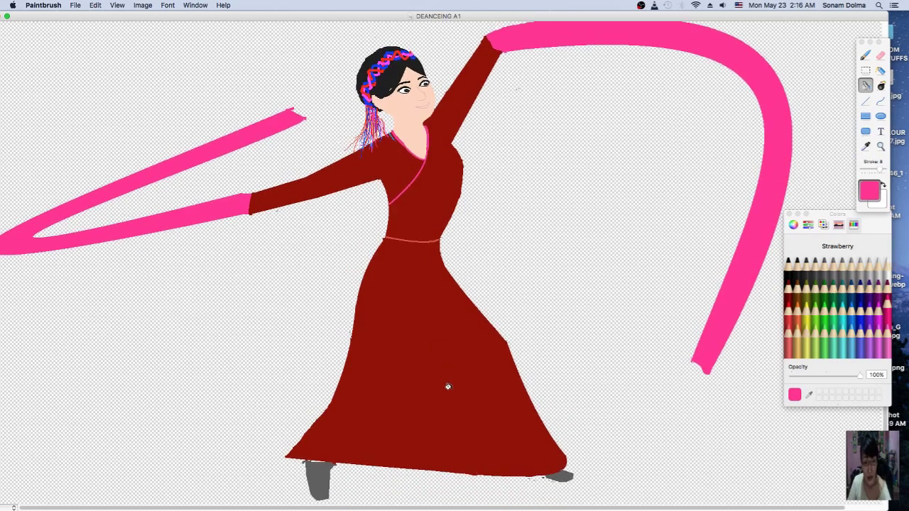
pyautogui.scroll(1, 464, 416)
# Step: Sample the dress colour and round out the skirt's hem with a stroke 8 curve
pyautogui.press('i')
pyautogui.click(401, 417)
pyautogui.click(882, 104)
pyautogui.moveTo(286, 433); pyautogui.dragTo(558, 447)
pyautogui.press('b')
pyautogui.click(881, 101)
pyautogui.scroll(-5, 462, 371)
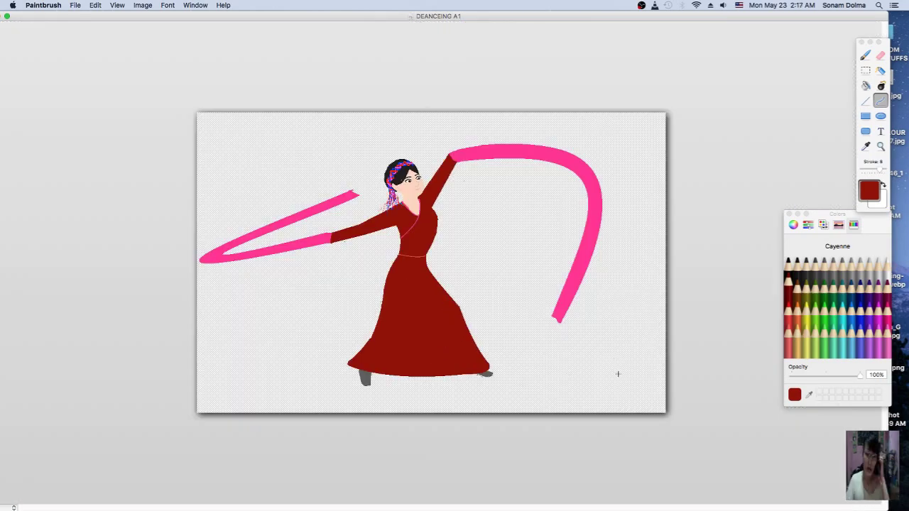
# Step: Try translucent rectangles at 18% opacity over the trailing sleeves, and undo them
pyautogui.click(869, 291)
pyautogui.moveTo(861, 375); pyautogui.dragTo(804, 376)
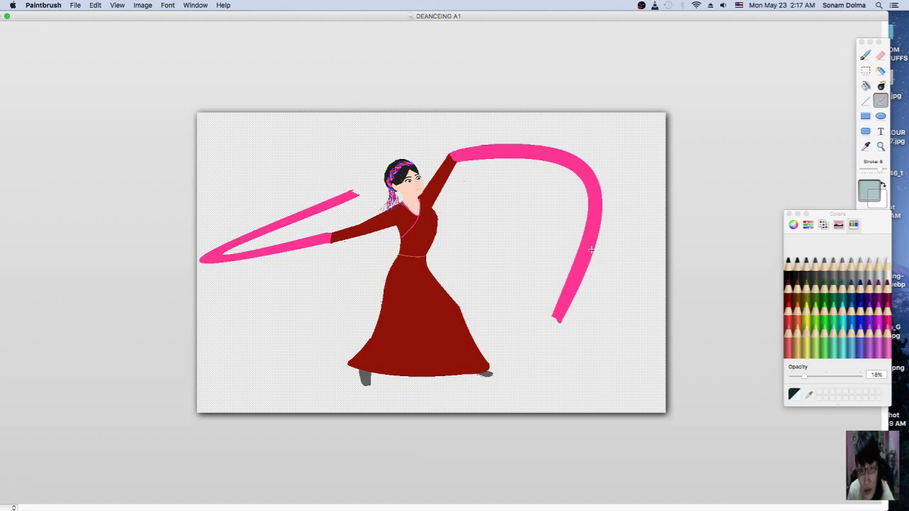
pyautogui.click(866, 115)
pyautogui.moveTo(518, 125); pyautogui.dragTo(623, 366)
pyautogui.press('super+z')
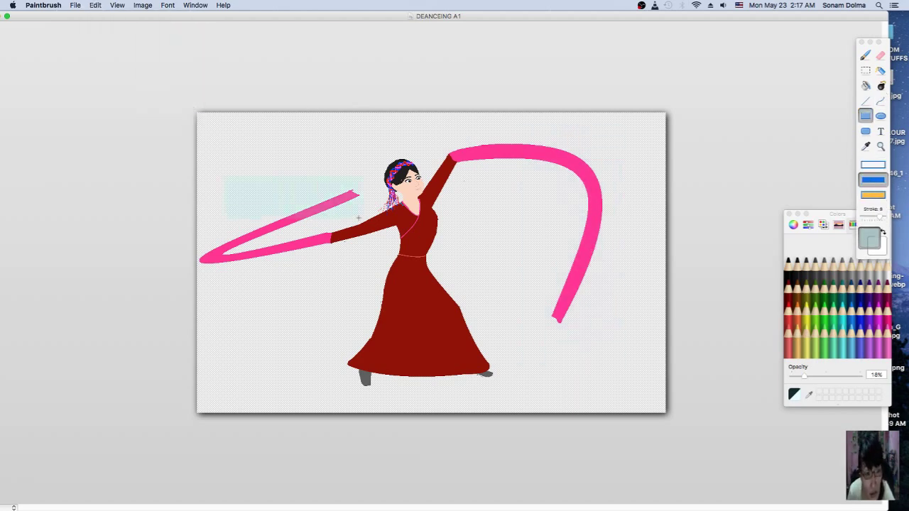
pyautogui.press('super+z')
# Step: Try Lavender dividing bands and fills on the trailing sleeves, and undo them
pyautogui.click(869, 323)
pyautogui.click(865, 54)
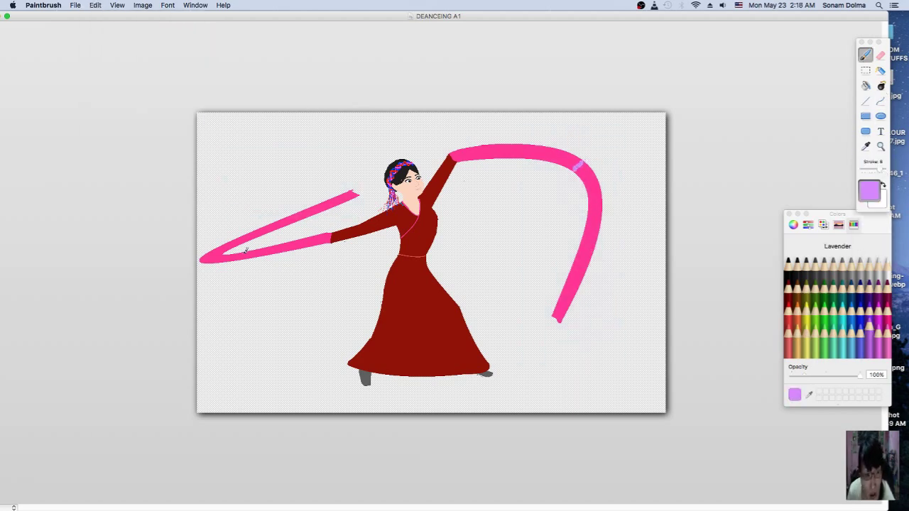
pyautogui.click(866, 86)
pyautogui.click(589, 197)
pyautogui.press('super+z')
pyautogui.click(866, 55)
pyautogui.moveTo(577, 159); pyautogui.dragTo(587, 168)
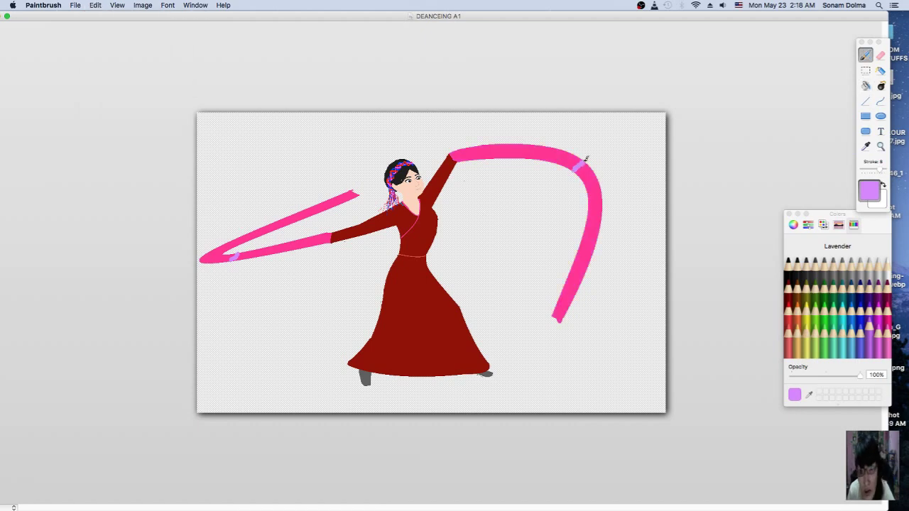
pyautogui.click(866, 85)
pyautogui.click(591, 234)
pyautogui.click(267, 226)
pyautogui.click(102, 5)
pyautogui.click(97, 18)
pyautogui.click(101, 5)
pyautogui.click(97, 18)
pyautogui.click(101, 5)
# Step: Fill the lips with a dusty pink
pyautogui.press('super+equal')
pyautogui.click(462, 247)
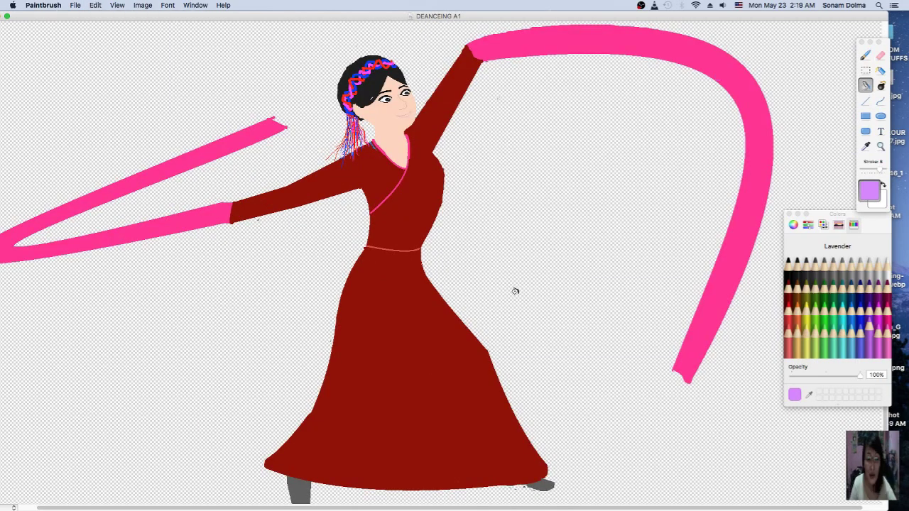
pyautogui.press('super+equal')
pyautogui.press('super+equal')
pyautogui.keyDown('alt'); pyautogui.click(696, 152); pyautogui.keyUp('alt')
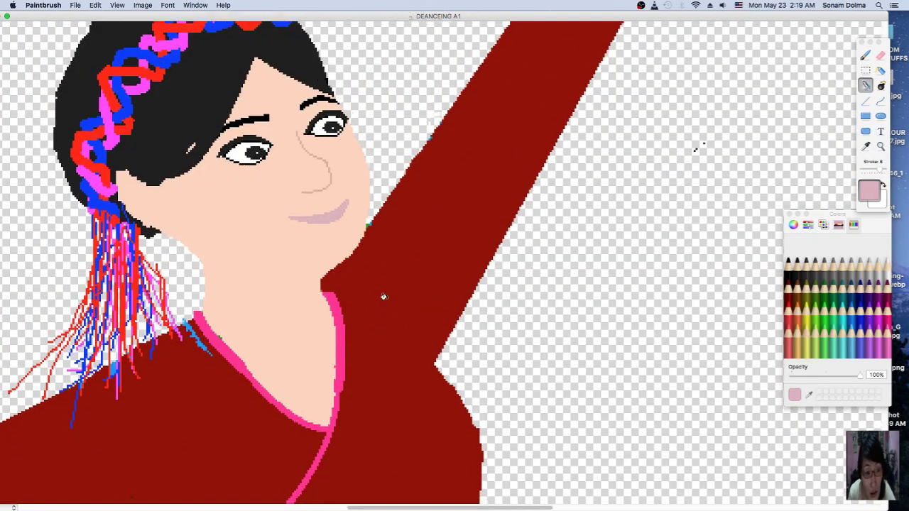
pyautogui.scroll(-15, 393, 313)
pyautogui.press('super+minus')
pyautogui.press('super+minus')
pyautogui.press('super+minus')
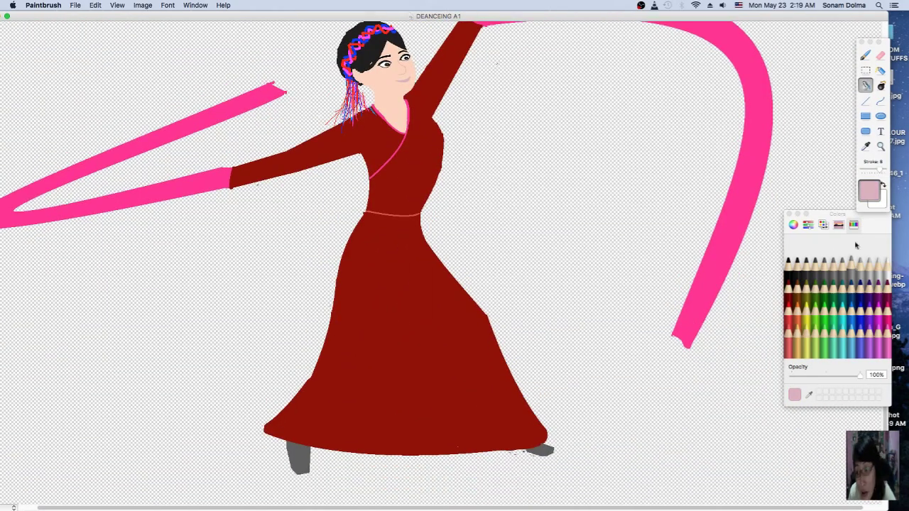
# Step: Draw a stroke 1 Nickel curve from the waist down the skirt as the apron's left edge
pyautogui.press('c')
pyautogui.click(842, 264)
pyautogui.click(13, 508)
pyautogui.click(18, 483)
pyautogui.moveTo(298, 139); pyautogui.dragTo(375, 368)
pyautogui.moveTo(353, 302); pyautogui.dragTo(344, 298)
# Step: Draw the apron's slanted lower edge in Nickel across to the skirt's right side, and trace that side up towards the waist
pyautogui.press('l')
pyautogui.moveTo(376, 367); pyautogui.dragTo(562, 320)
pyautogui.click(95, 4)
pyautogui.click(114, 16)
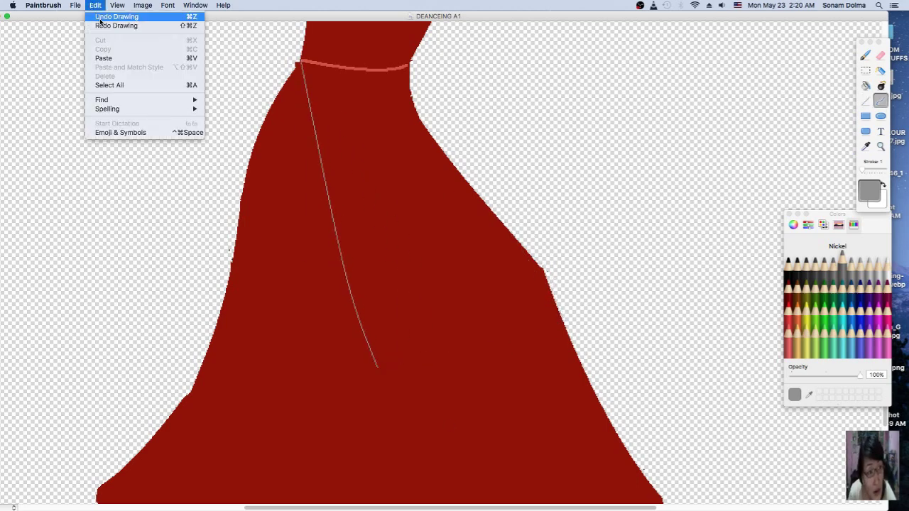
pyautogui.press('l')
pyautogui.moveTo(377, 367); pyautogui.dragTo(562, 325)
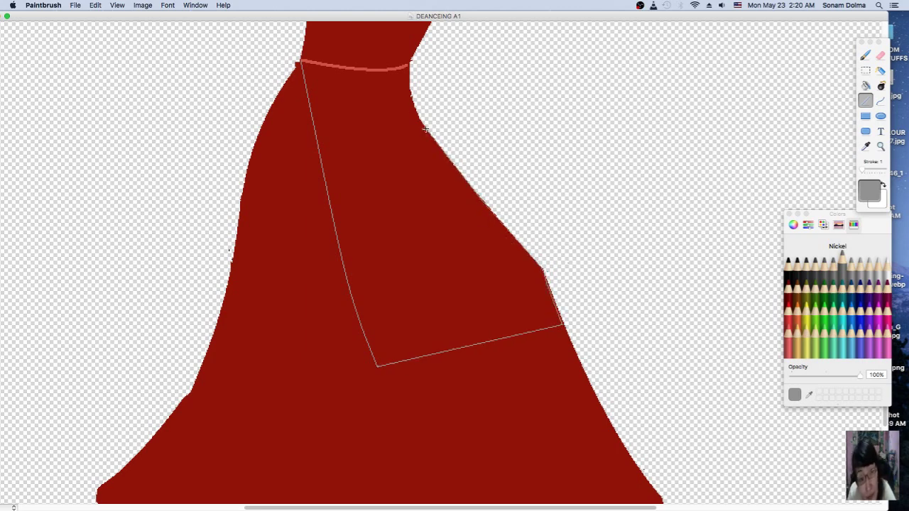
# Step: Draw the waistband line and a lengthwise divider in the apron, and rule parallel crosswise lines over its lower part
pyautogui.moveTo(408, 90)
pyautogui.mouseDown()
pyautogui.moveTo(408, 65)
pyautogui.moveTo(333, 83)
pyautogui.moveTo(476, 344)
pyautogui.mouseUp()
pyautogui.moveTo(368, 346); pyautogui.dragTo(553, 301)
pyautogui.moveTo(358, 319); pyautogui.dragTo(542, 272)
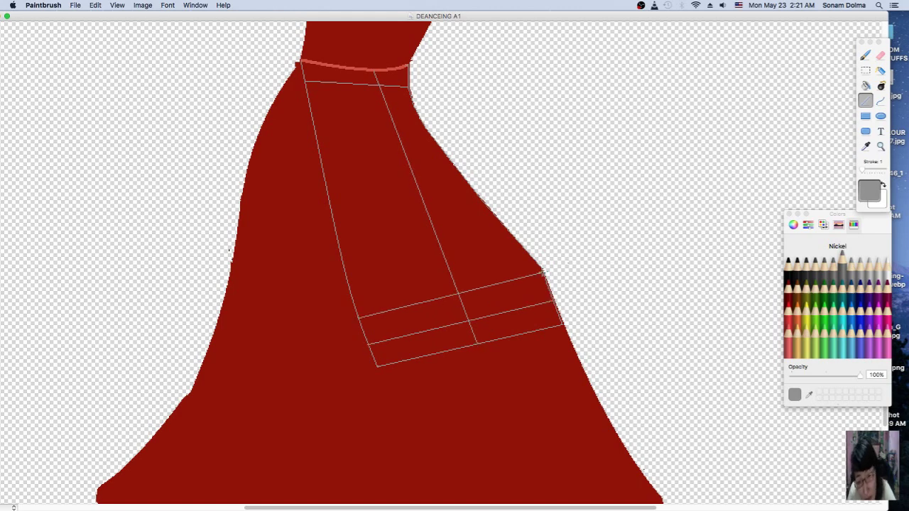
pyautogui.moveTo(351, 292); pyautogui.dragTo(526, 250)
pyautogui.moveTo(344, 269); pyautogui.dragTo(509, 230)
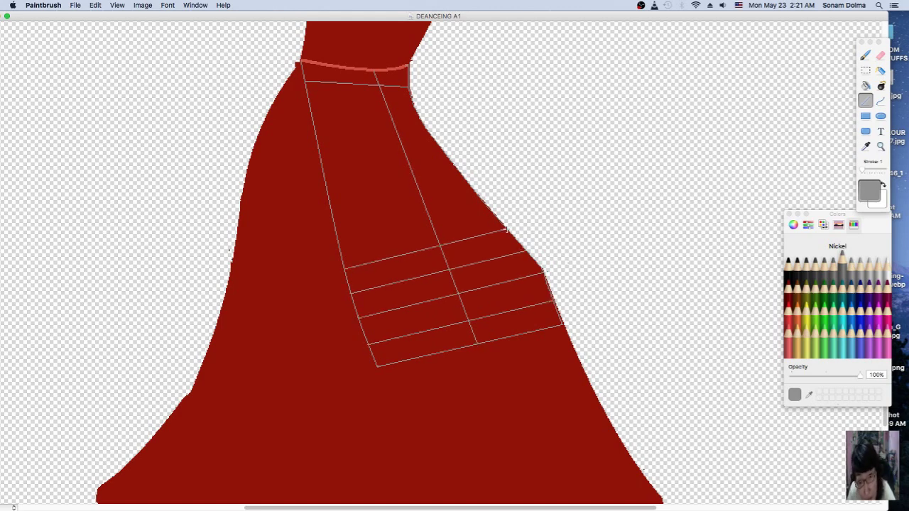
# Step: Rule the remaining crosswise lines over the apron's upper part up to the waistband
pyautogui.moveTo(333, 224); pyautogui.dragTo(474, 186)
pyautogui.moveTo(329, 205); pyautogui.dragTo(461, 169)
pyautogui.moveTo(325, 185); pyautogui.dragTo(453, 155)
pyautogui.moveTo(322, 167); pyautogui.dragTo(438, 139)
pyautogui.moveTo(318, 147); pyautogui.dragTo(424, 121)
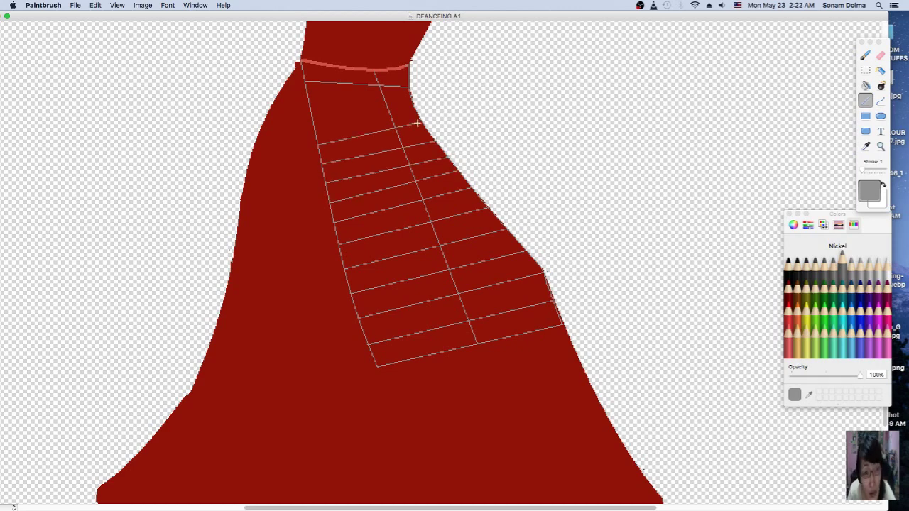
pyautogui.moveTo(315, 126); pyautogui.dragTo(416, 108)
pyautogui.moveTo(308, 105); pyautogui.dragTo(412, 99)
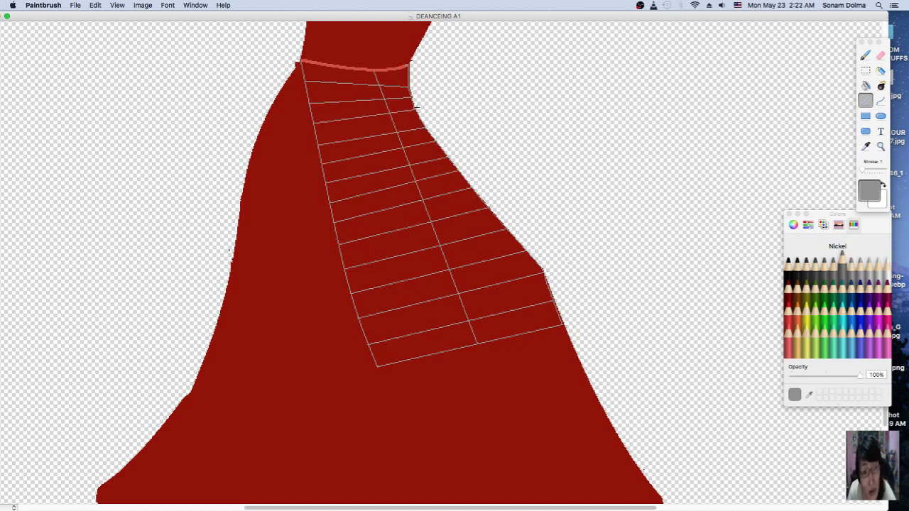
# Step: Fill scattered, alternating apron cells in both columns with Ice
pyautogui.click(842, 330)
pyautogui.click(866, 85)
pyautogui.click(506, 298)
pyautogui.click(404, 270)
pyautogui.click(375, 204)
pyautogui.click(417, 155)
pyautogui.click(399, 107)
pyautogui.click(356, 130)
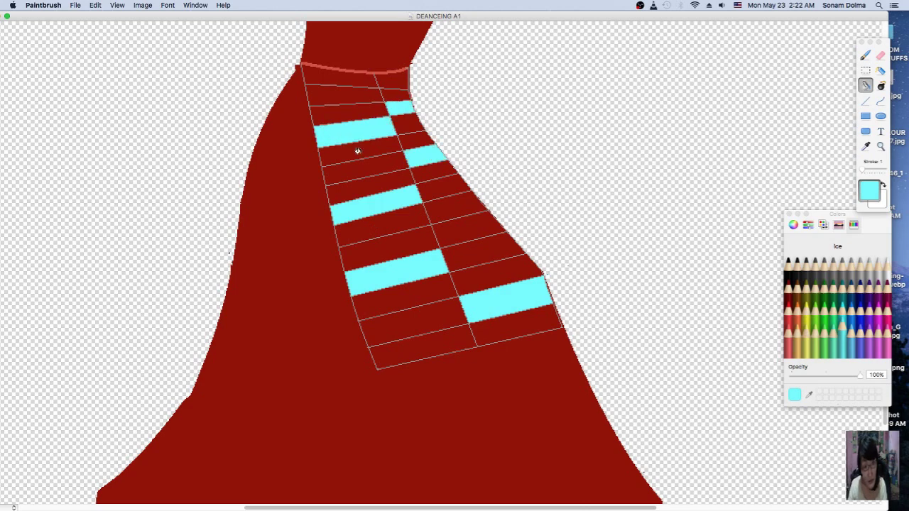
pyautogui.click(465, 220)
# Step: Fill another alternating set of apron cells in both columns with Orchid
pyautogui.click(859, 330)
pyautogui.click(490, 268)
pyautogui.click(444, 188)
pyautogui.click(407, 124)
pyautogui.click(345, 94)
pyautogui.click(366, 171)
pyautogui.click(391, 248)
pyautogui.click(414, 326)
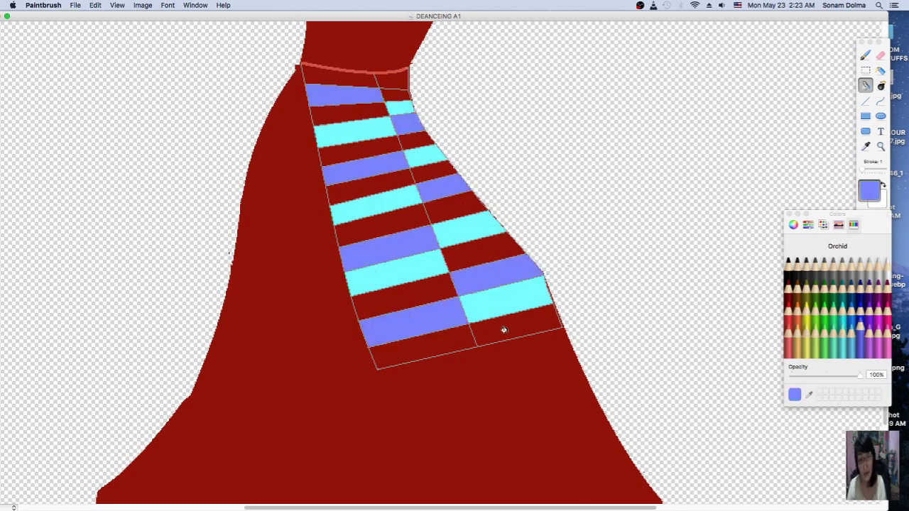
# Step: Fill the remaining apron cells below the waistband with Strawberry
pyautogui.click(886, 307)
pyautogui.click(513, 325)
pyautogui.click(485, 250)
pyautogui.click(455, 206)
pyautogui.click(433, 170)
pyautogui.click(402, 302)
pyautogui.click(421, 352)
pyautogui.scroll(5, 420, 352)
pyautogui.click(395, 201)
pyautogui.click(557, 422)
# Step: Recolour the apron's Ice cells with Sky
pyautogui.click(849, 323)
pyautogui.click(398, 380)
pyautogui.click(469, 336)
pyautogui.click(506, 399)
pyautogui.click(377, 310)
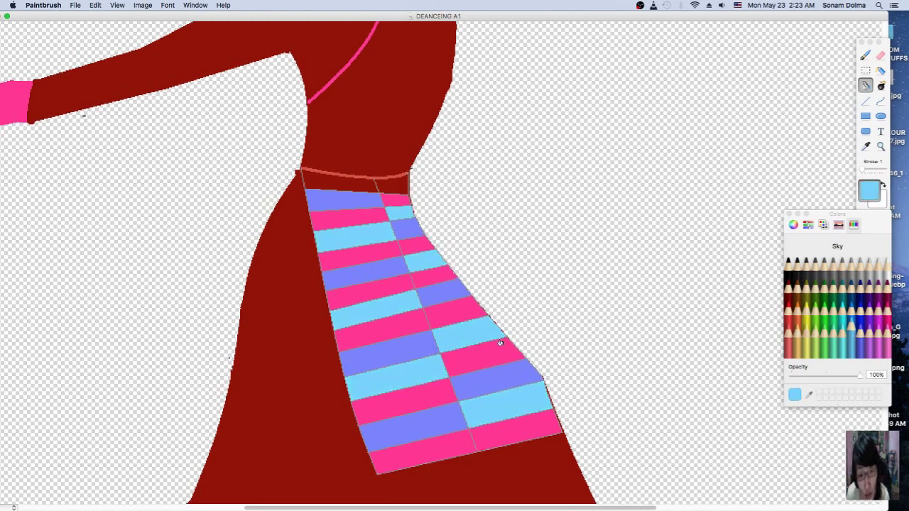
pyautogui.scroll(-1, 497, 355)
# Step: Recolour the Strawberry cells in the apron's right column with Lavender
pyautogui.click(851, 327)
pyautogui.click(515, 411)
pyautogui.click(483, 338)
pyautogui.click(454, 293)
pyautogui.click(434, 258)
pyautogui.click(388, 178)
# Step: Recolour two of the Lavender cells in the apron's right column with Strawberry
pyautogui.click(447, 271)
pyautogui.press('super+z')
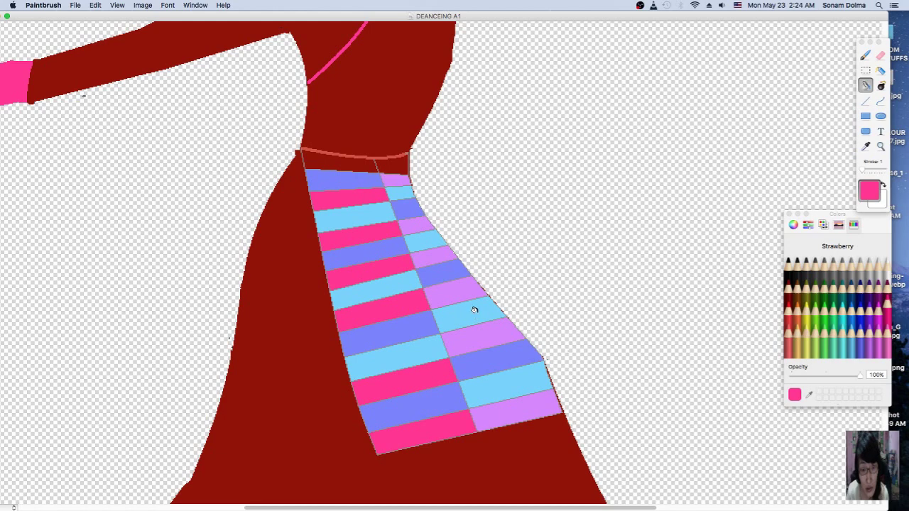
pyautogui.click(481, 328)
pyautogui.click(435, 269)
# Step: Try Strawberry in the second-lowest cell of the apron's right column, and refill the cell with Sky
pyautogui.press('i')
pyautogui.click(462, 388)
pyautogui.scroll(-1, 501, 381)
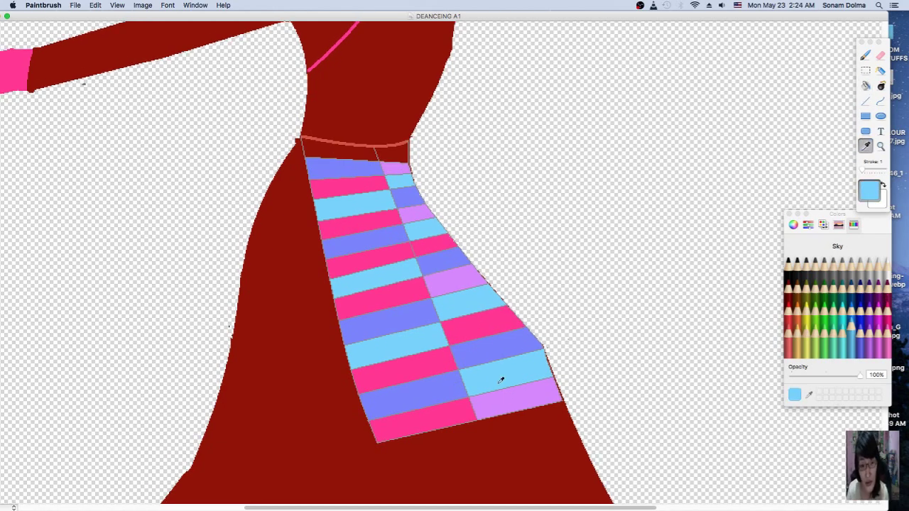
pyautogui.scroll(-1, 501, 382)
pyautogui.click(491, 320)
pyautogui.press('f')
pyautogui.click(508, 369)
pyautogui.scroll(-2, 520, 414)
pyautogui.press('i')
pyautogui.click(369, 181)
pyautogui.press('f')
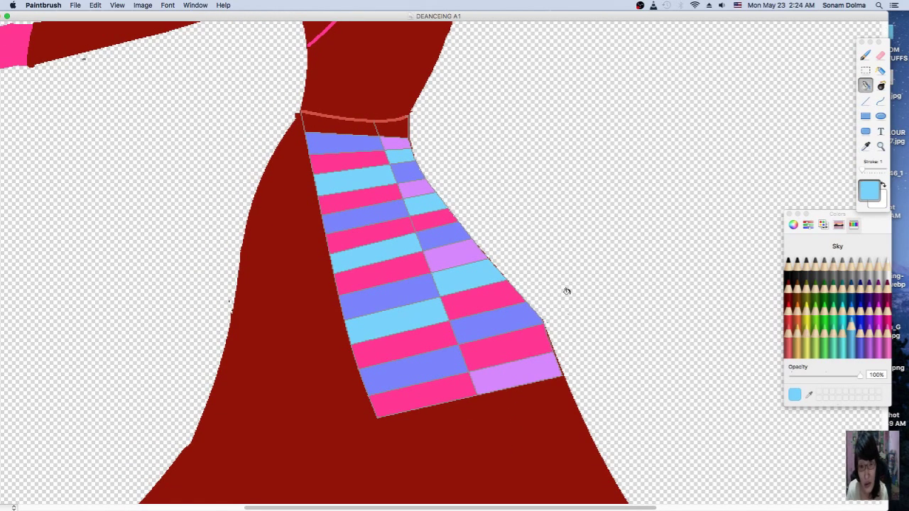
pyautogui.click(501, 349)
# Step: Fill the apron's waistband with Tangerine
pyautogui.scroll(1, 426, 284)
pyautogui.click(850, 327)
pyautogui.click(331, 142)
pyautogui.scroll(-5, 214, 319)
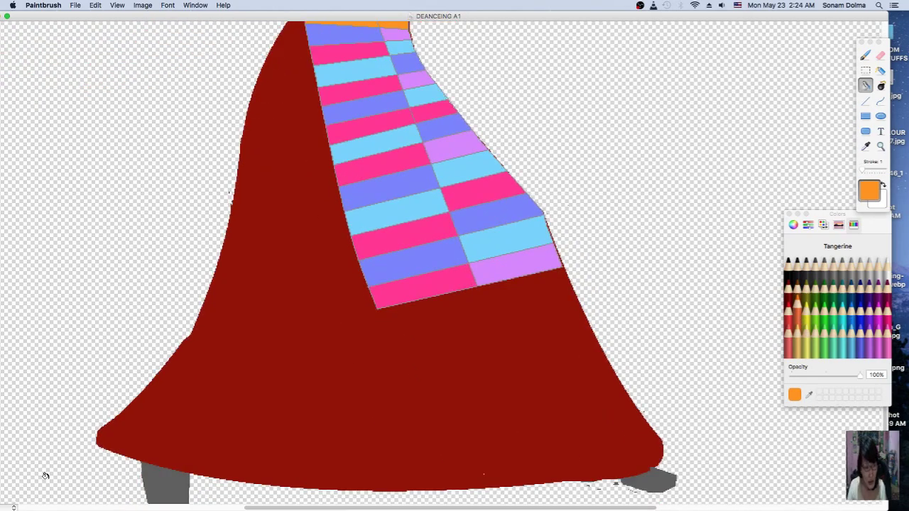
pyautogui.scroll(-5, 152, 455)
# Step: Sample the skin colour, choose a slightly darker peach from the colour wheel, and fill the face and neck with it
pyautogui.press('i')
pyautogui.scroll(2, 631, 131)
pyautogui.click(394, 106)
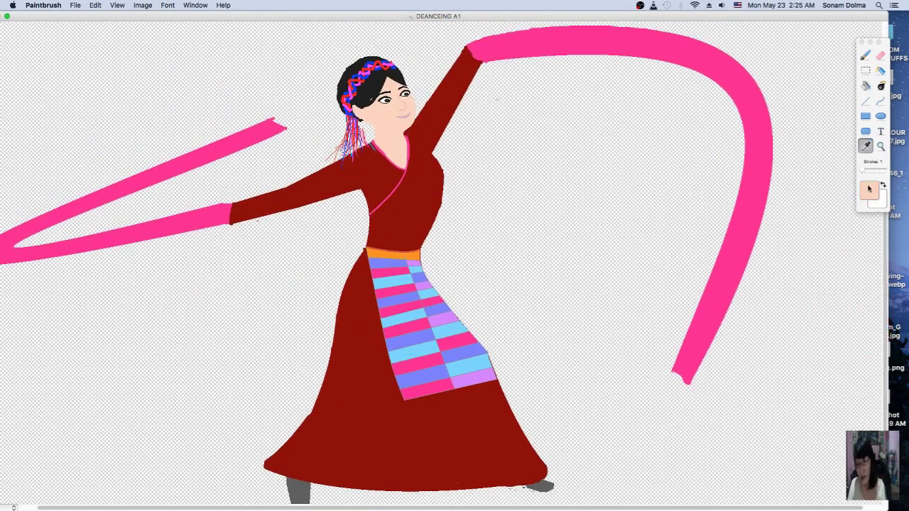
pyautogui.click(793, 224)
pyautogui.press('f')
pyautogui.scroll(3, 531, 327)
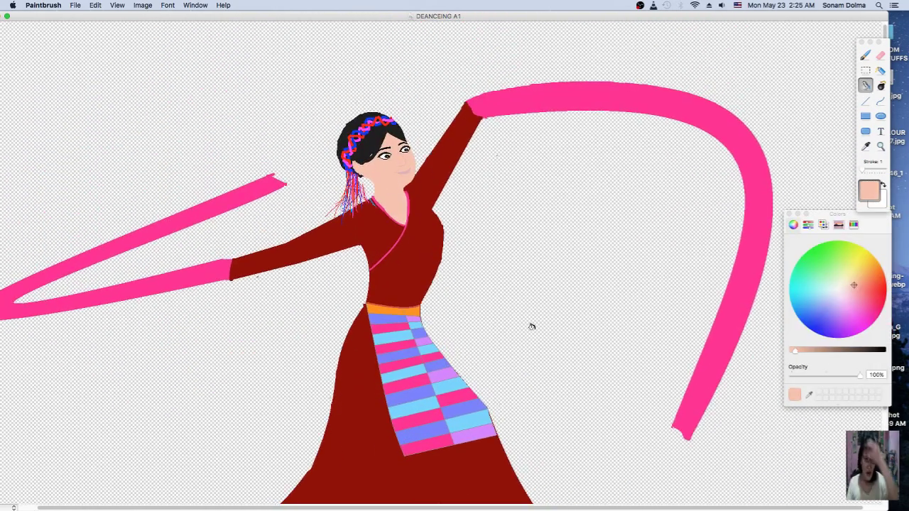
# Step: Draw a filled Iron-grey ellipse for a head on the blank white canvas
pyautogui.scroll(-4, 532, 327)
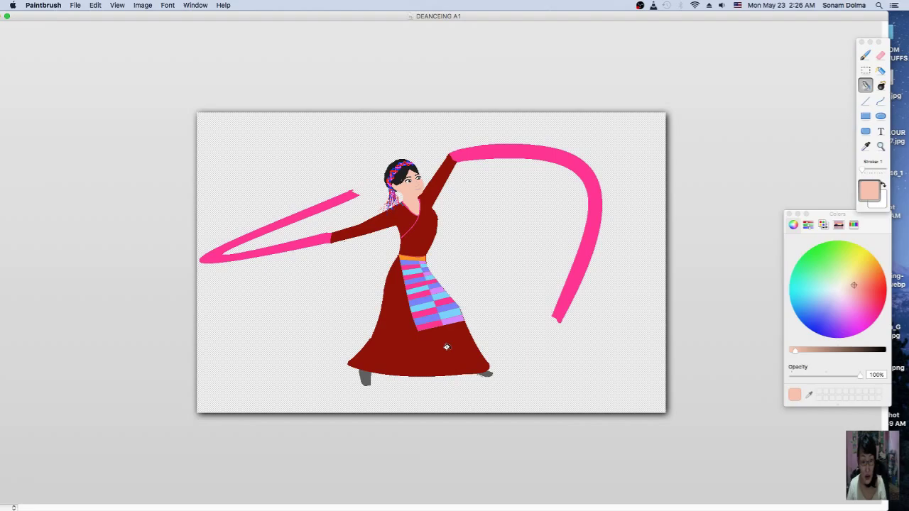
pyautogui.click(663, 5)
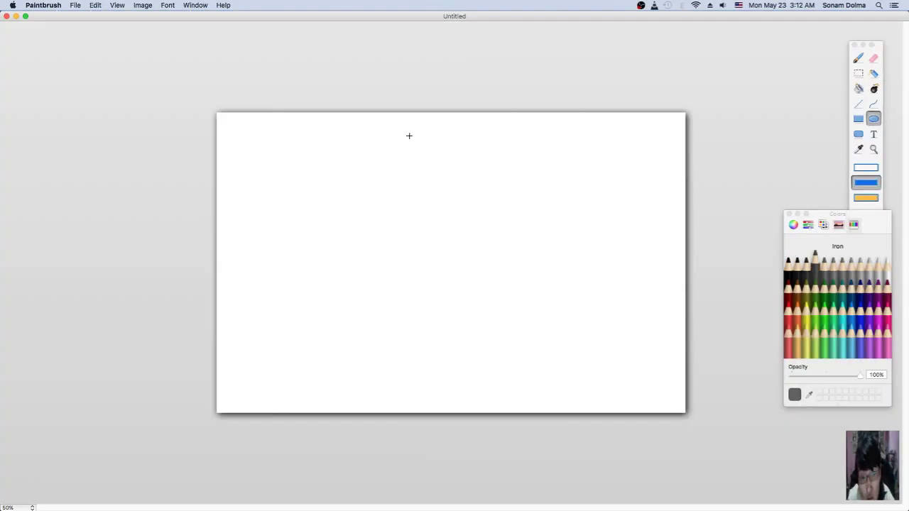
pyautogui.moveTo(409, 127); pyautogui.dragTo(455, 155)
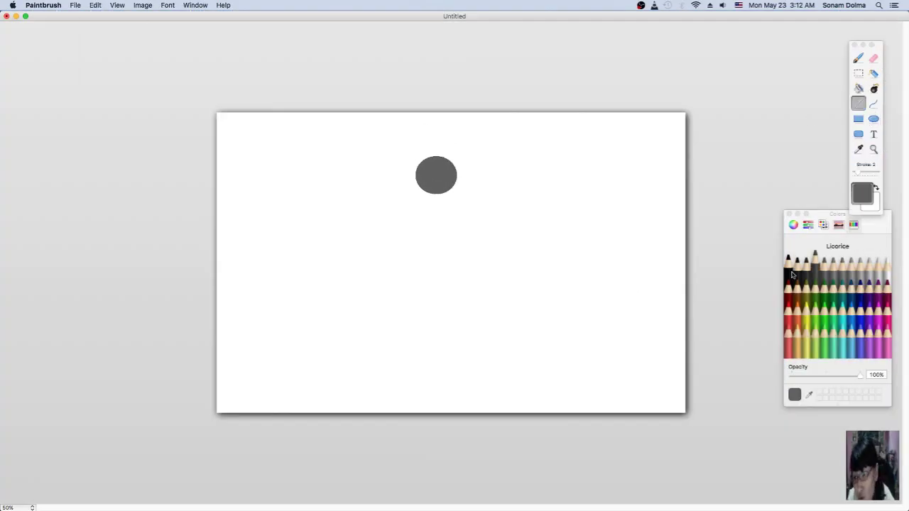
# Step: Outline a dress with outstretched arms and a wide skirt in Blueberry straight lines below the head, and fill it with Blueberry
pyautogui.click(860, 307)
pyautogui.press('super+z')
pyautogui.press('super+z')
pyautogui.press('super+z')
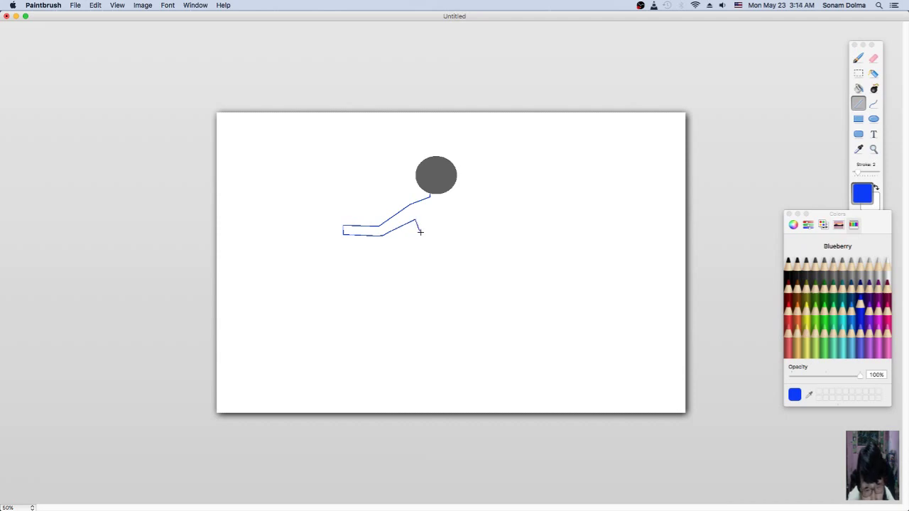
pyautogui.moveTo(400, 255); pyautogui.dragTo(329, 384)
pyautogui.moveTo(329, 383)
pyautogui.mouseDown()
pyautogui.moveTo(522, 384)
pyautogui.moveTo(501, 388)
pyautogui.mouseUp()
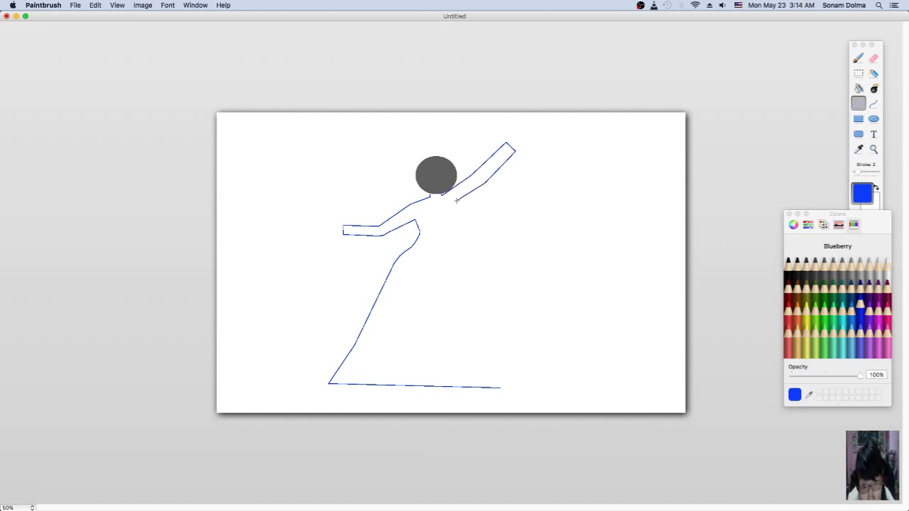
pyautogui.moveTo(458, 228); pyautogui.dragTo(457, 256)
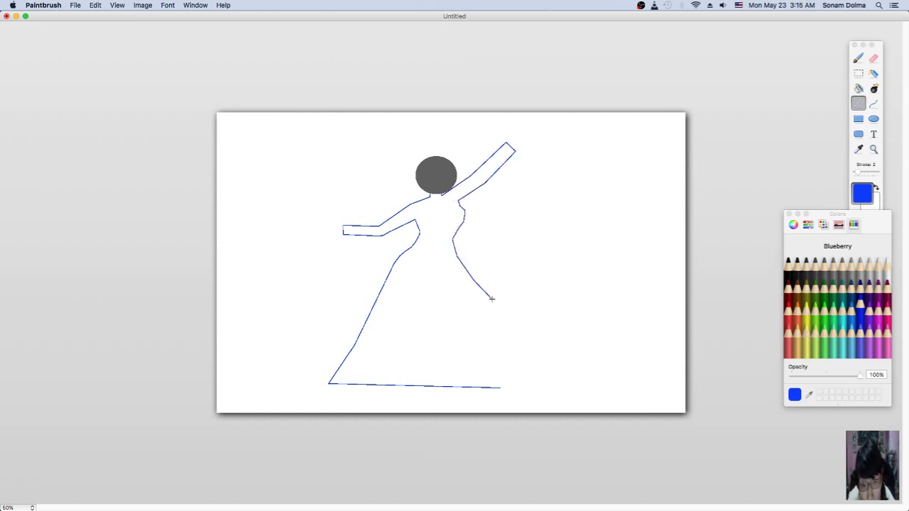
pyautogui.click(859, 88)
pyautogui.click(487, 346)
# Step: Draw the edges of two long curving sleeves trailing from the hands and fill both sleeves with Blueberry
pyautogui.click(874, 103)
pyautogui.moveTo(509, 144); pyautogui.dragTo(540, 344)
pyautogui.moveTo(554, 234)
pyautogui.mouseDown()
pyautogui.moveTo(672, 175)
pyautogui.moveTo(533, 329)
pyautogui.moveTo(503, 287)
pyautogui.mouseUp()
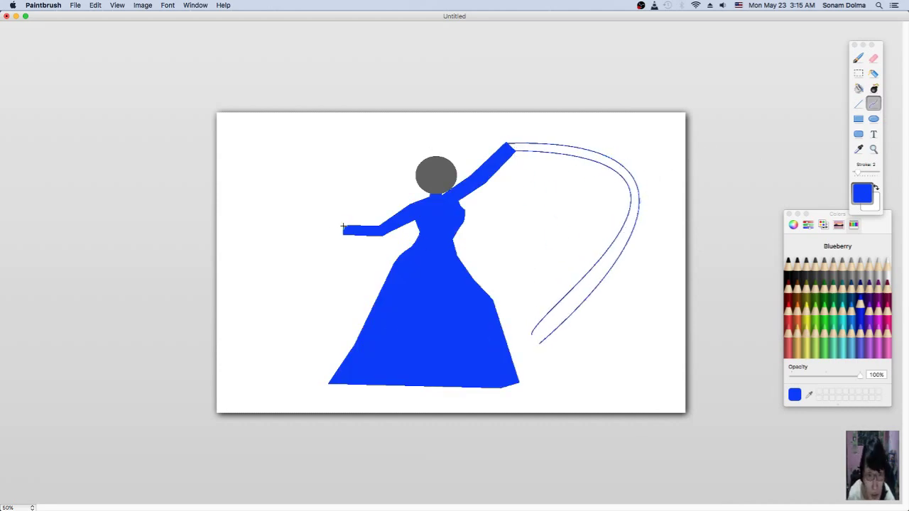
pyautogui.moveTo(377, 201)
pyautogui.mouseDown()
pyautogui.moveTo(235, 153)
pyautogui.moveTo(89, 152)
pyautogui.moveTo(177, 186)
pyautogui.moveTo(235, 178)
pyautogui.mouseUp()
pyautogui.press('b')
pyautogui.press('f')
pyautogui.click(634, 206)
pyautogui.click(329, 188)
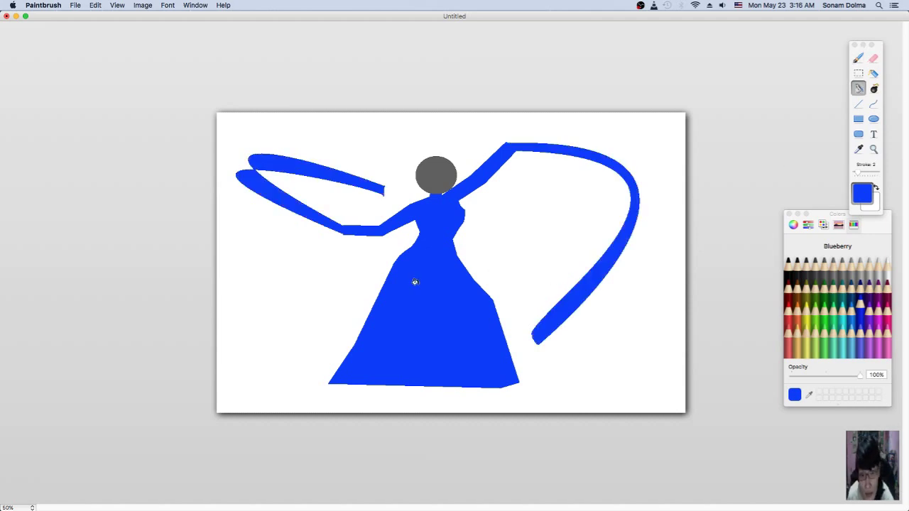
# Step: Trim both sides of the skirt with Silver lines and fill the cut-off slivers with Snow
pyautogui.click(869, 260)
pyautogui.press('l')
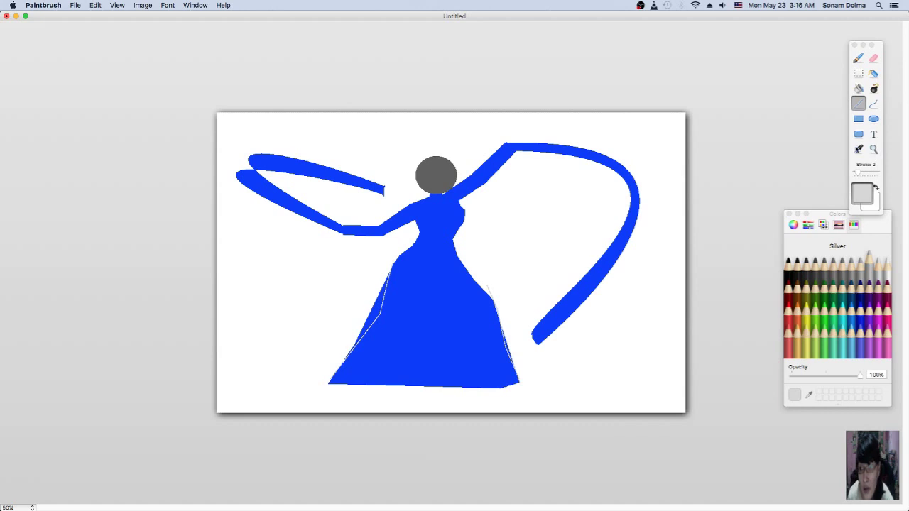
pyautogui.press('f')
pyautogui.click(886, 261)
pyautogui.click(500, 325)
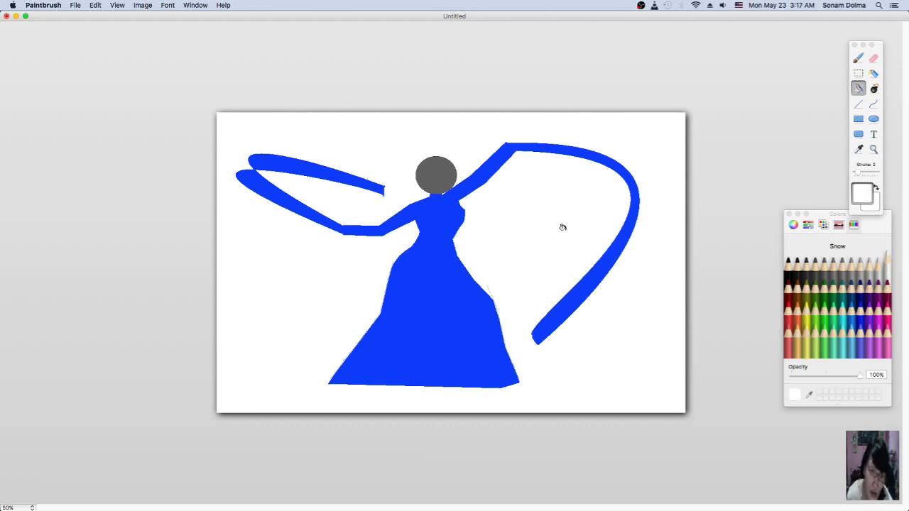
# Step: Draw the crossed collar and the waistline on the dress with Magenta curves
pyautogui.click(878, 302)
pyautogui.click(874, 104)
pyautogui.moveTo(444, 194); pyautogui.dragTo(418, 238)
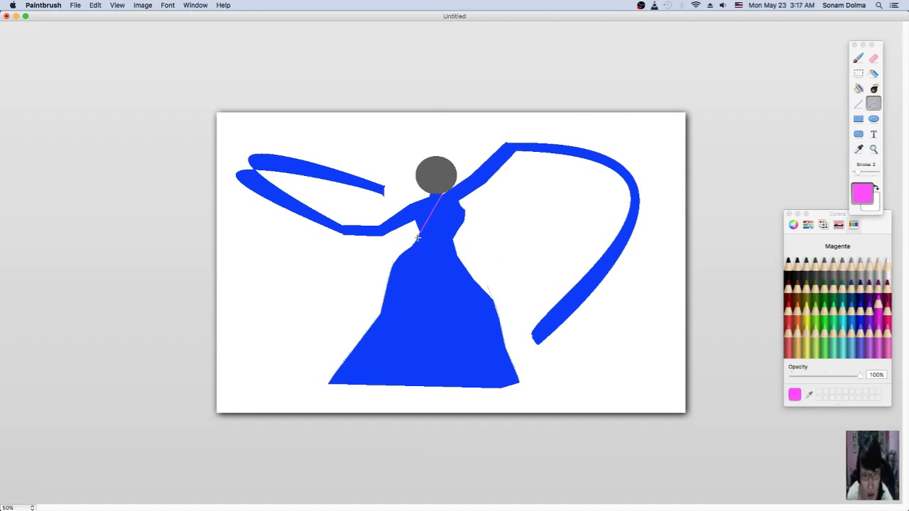
pyautogui.click(445, 208)
pyautogui.press('b')
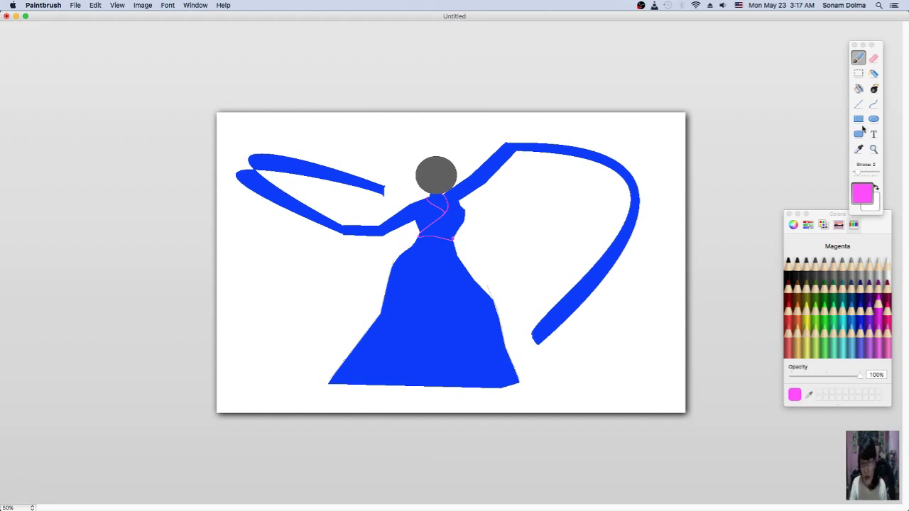
# Step: Narrow the skirt's right side with a straight cut line at stroke 5 and fill the cut-off part with Snow
pyautogui.click(833, 256)
pyautogui.moveTo(856, 172); pyautogui.dragTo(864, 172)
pyautogui.press('l')
pyautogui.moveTo(458, 252); pyautogui.dragTo(462, 272)
pyautogui.moveTo(488, 386); pyautogui.dragTo(488, 386)
pyautogui.click(859, 88)
pyautogui.click(457, 314)
pyautogui.press('cmd+z')
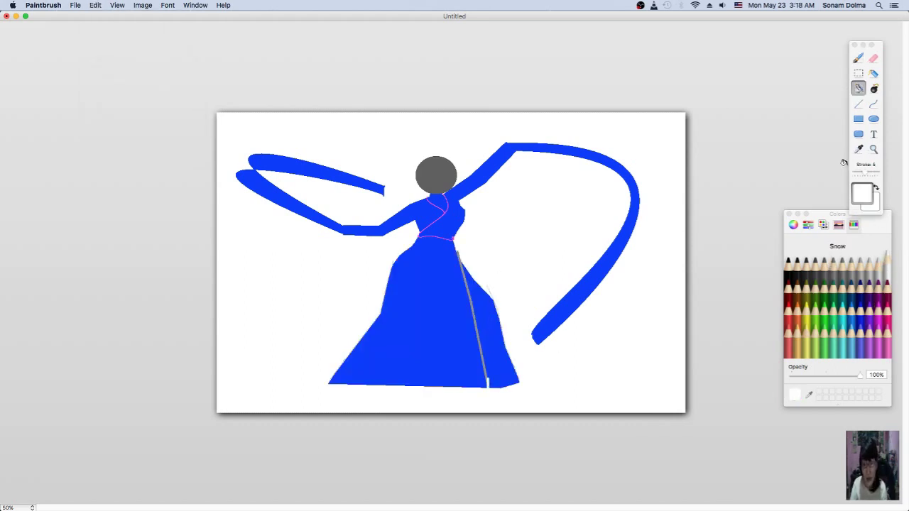
pyautogui.click(473, 300)
# Step: Narrow the skirt's left side and hem with straight cut lines and fill the cut-off area with Snow
pyautogui.press('l')
pyautogui.moveTo(397, 315)
pyautogui.mouseDown()
pyautogui.moveTo(375, 371)
pyautogui.moveTo(486, 370)
pyautogui.mouseUp()
pyautogui.click(859, 88)
pyautogui.click(354, 346)
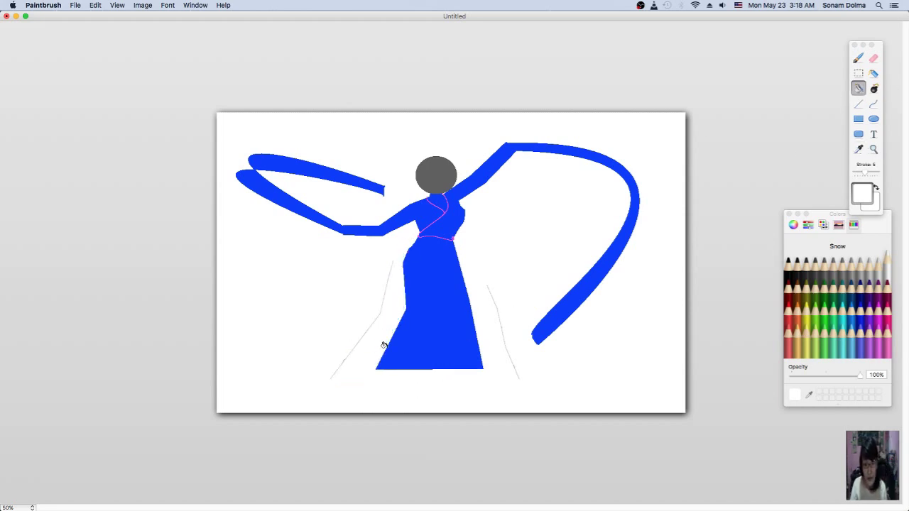
# Step: Sample the dress blue, add a curved bulge to the skirt's right edge and a rounded hem, and fill both
pyautogui.press('i')
pyautogui.click(450, 296)
pyautogui.press('b')
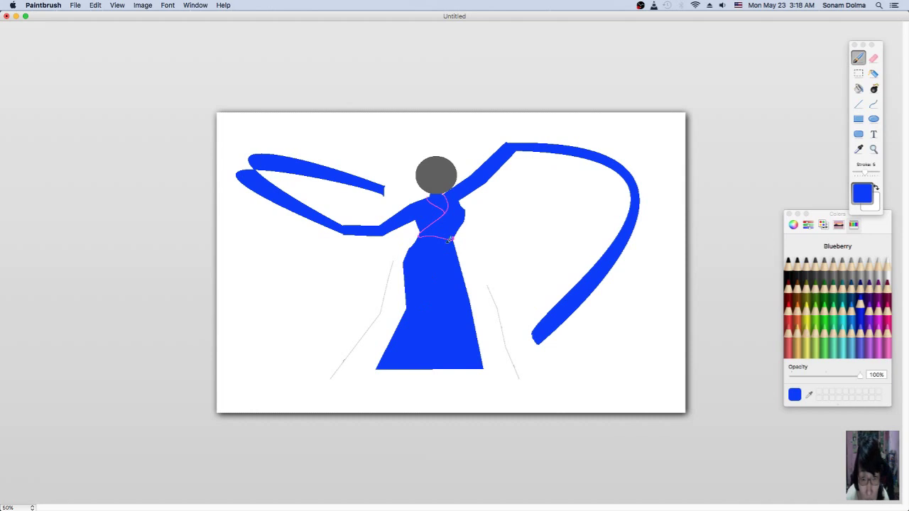
pyautogui.press('c')
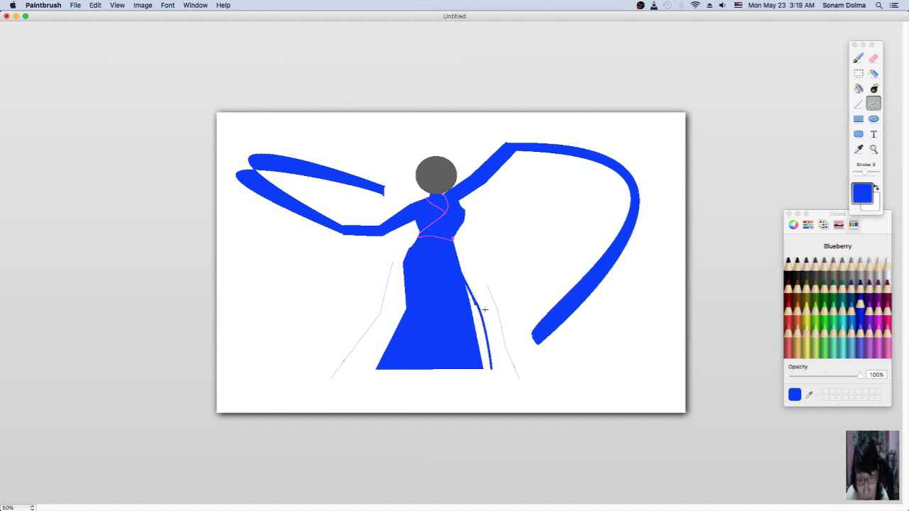
pyautogui.press('f')
pyautogui.click(482, 304)
pyautogui.press('c')
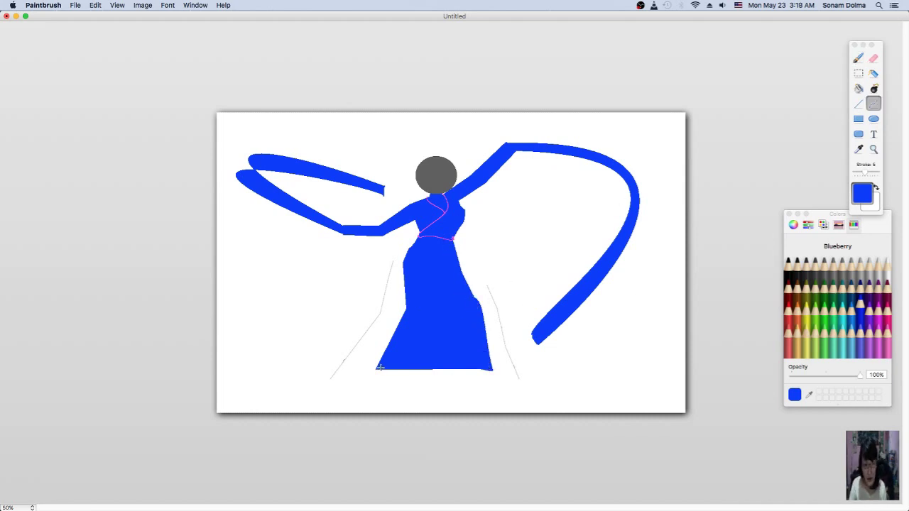
pyautogui.press('f')
pyautogui.click(455, 374)
# Step: Clear the canvas and draw a head and neck with filled Blueberry ellipses near its upper edge
pyautogui.press('k')
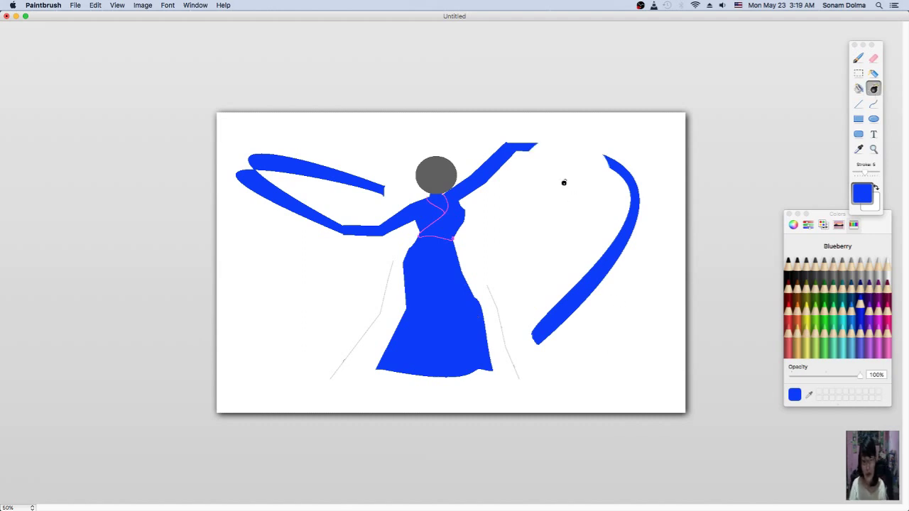
pyautogui.click(564, 182)
pyautogui.press('o')
pyautogui.moveTo(412, 125); pyautogui.dragTo(458, 165)
pyautogui.moveTo(424, 164)
pyautogui.mouseDown()
pyautogui.moveTo(446, 175)
pyautogui.moveTo(390, 182)
pyautogui.moveTo(310, 159)
pyautogui.mouseUp()
# Step: Outline a long dress with both arms extended in Blueberry lines at stroke 5, and fill it with Blueberry
pyautogui.press('l')
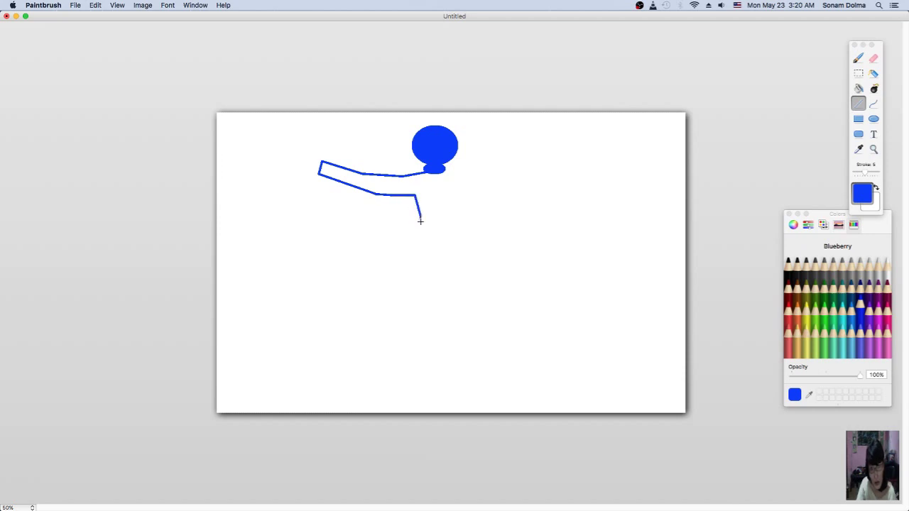
pyautogui.click(355, 373)
pyautogui.click(489, 379)
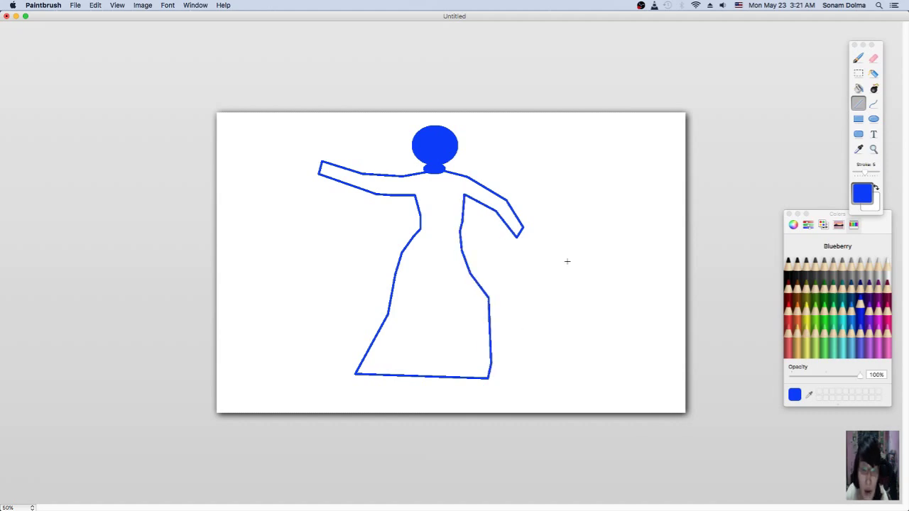
pyautogui.click(859, 88)
pyautogui.click(443, 203)
# Step: Draw a long sleeve curving from the left hand up over the head and fill it with Blueberry
pyautogui.click(874, 103)
pyautogui.moveTo(319, 163); pyautogui.dragTo(424, 119)
pyautogui.moveTo(371, 141)
pyautogui.mouseDown()
pyautogui.moveTo(328, 134)
pyautogui.moveTo(288, 146)
pyautogui.moveTo(369, 130)
pyautogui.mouseUp()
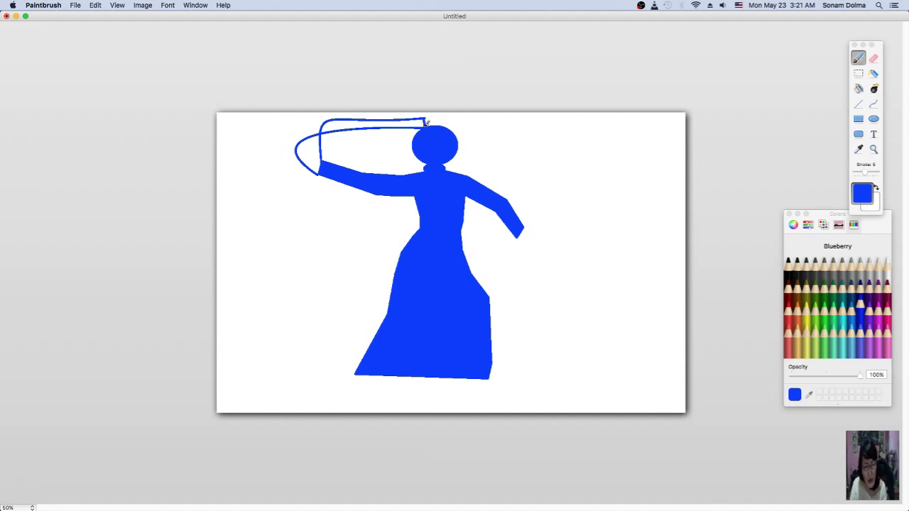
pyautogui.click(859, 88)
pyautogui.click(307, 151)
# Step: Draw a long sleeve sweeping from the right hand around below the skirt and fill it with Blueberry
pyautogui.click(874, 103)
pyautogui.moveTo(522, 231); pyautogui.dragTo(429, 400)
pyautogui.moveTo(497, 313); pyautogui.dragTo(672, 268)
pyautogui.moveTo(517, 236); pyautogui.dragTo(418, 392)
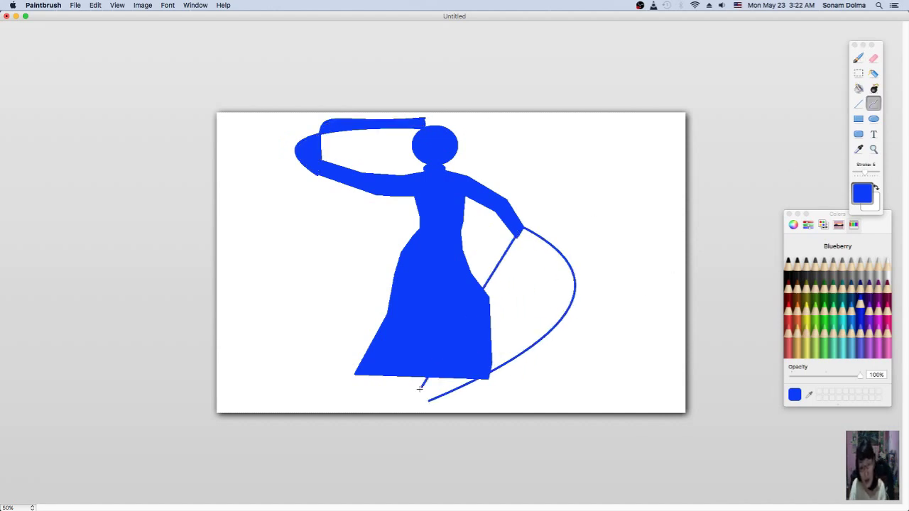
pyautogui.moveTo(476, 313); pyautogui.dragTo(618, 277)
pyautogui.click(858, 88)
pyautogui.click(571, 284)
pyautogui.click(435, 389)
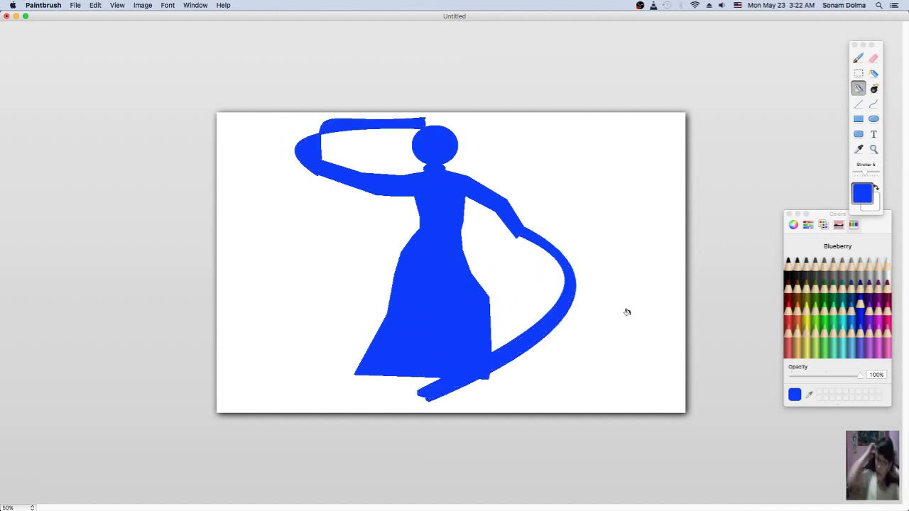
# Step: Clear the canvas and paint a wavy olive-green line for distant hills across its full width
pyautogui.click(873, 88)
pyautogui.click(540, 213)
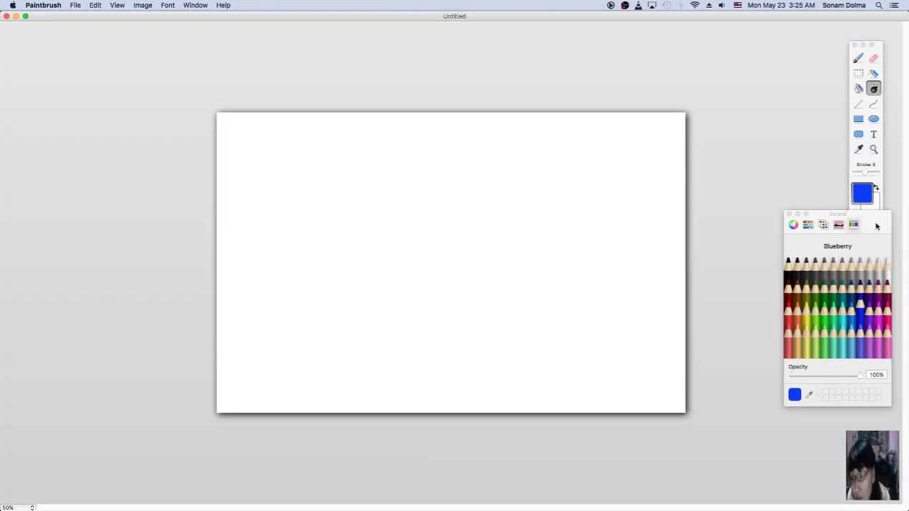
pyautogui.moveTo(877, 226); pyautogui.dragTo(884, 240)
pyautogui.click(822, 300)
pyautogui.click(859, 58)
pyautogui.moveTo(255, 213); pyautogui.dragTo(692, 220)
# Step: Paint a wavy Spring-green horizon below the hill line and fill the foreground field with Spring
pyautogui.click(830, 314)
pyautogui.moveTo(217, 271); pyautogui.dragTo(734, 267)
pyautogui.click(859, 88)
pyautogui.click(497, 334)
# Step: Fill the distant hills with the sampled olive green and the sky with bright blue
pyautogui.click(859, 149)
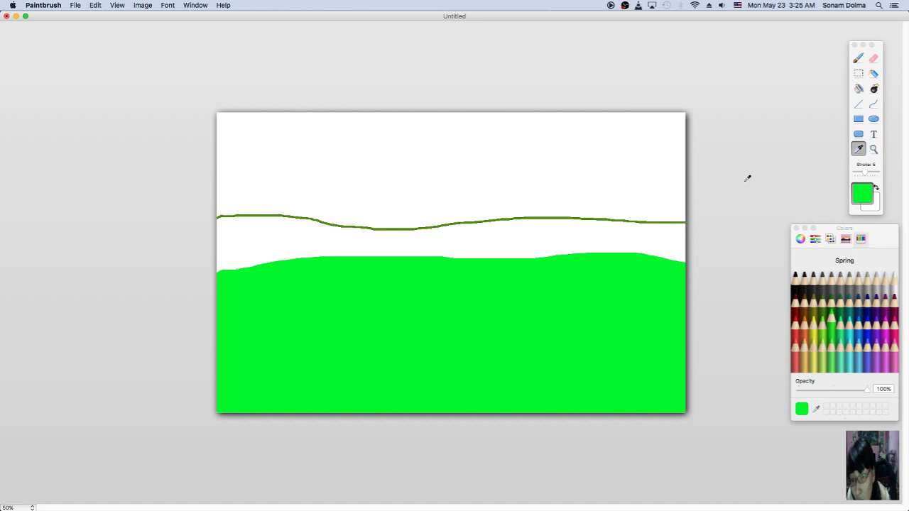
pyautogui.click(675, 222)
pyautogui.click(640, 242)
pyautogui.click(848, 360)
pyautogui.click(426, 163)
pyautogui.click(860, 330)
pyautogui.click(367, 160)
# Step: Build a cloud from overlapping filled Snow ellipses in the sky's upper-left corner
pyautogui.click(873, 118)
pyautogui.click(893, 279)
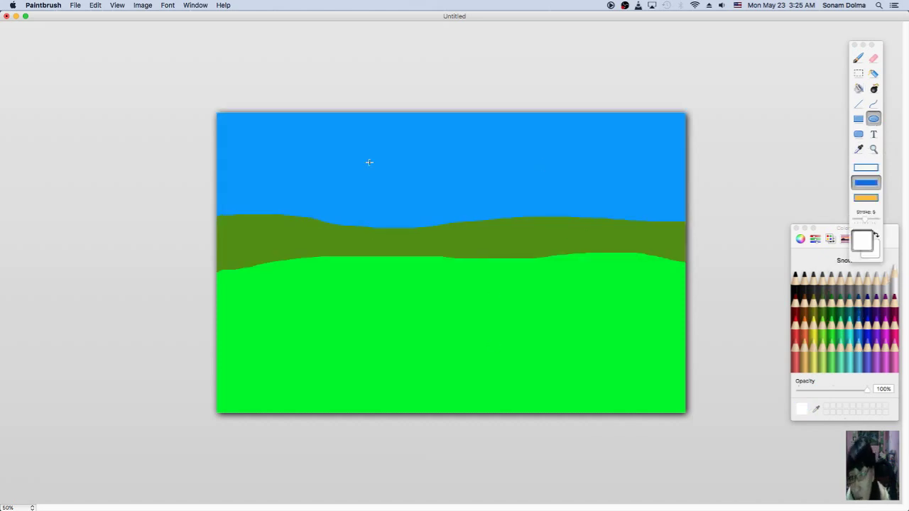
pyautogui.moveTo(228, 118); pyautogui.dragTo(318, 138)
pyautogui.moveTo(274, 135); pyautogui.dragTo(314, 146)
pyautogui.moveTo(248, 121); pyautogui.dragTo(215, 106)
# Step: Build a larger cloud from overlapping filled Snow ellipses near the middle of the sky
pyautogui.moveTo(341, 158); pyautogui.dragTo(472, 185)
pyautogui.moveTo(389, 147); pyautogui.dragTo(478, 169)
pyautogui.moveTo(364, 151); pyautogui.dragTo(395, 161)
pyautogui.moveTo(328, 153); pyautogui.dragTo(365, 177)
pyautogui.moveTo(327, 167); pyautogui.dragTo(377, 143)
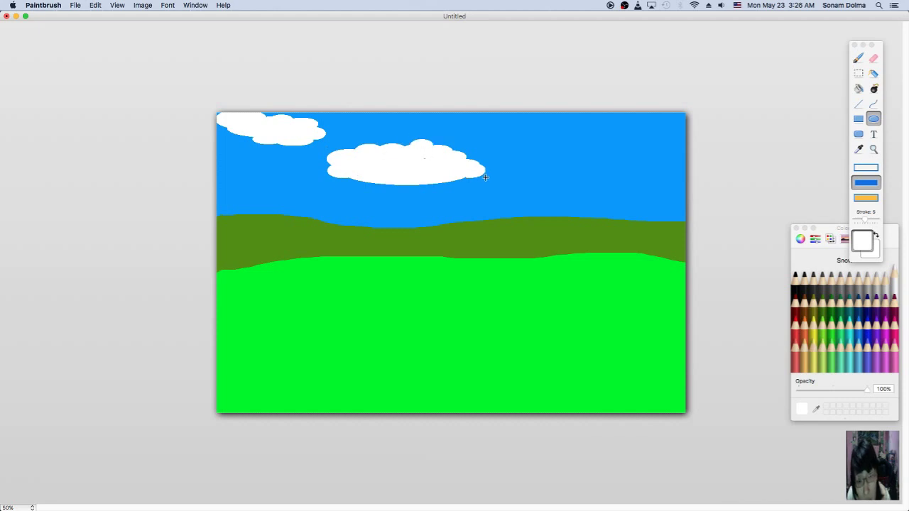
# Step: Build a third cloud from Snow ellipses at the sky's right edge and round out the middle cloud's underside
pyautogui.moveTo(594, 132); pyautogui.dragTo(670, 161)
pyautogui.moveTo(644, 128); pyautogui.dragTo(685, 163)
pyautogui.moveTo(624, 119); pyautogui.dragTo(674, 140)
pyautogui.moveTo(581, 120); pyautogui.dragTo(625, 146)
pyautogui.moveTo(578, 142); pyautogui.dragTo(656, 170)
pyautogui.moveTo(382, 186); pyautogui.dragTo(484, 186)
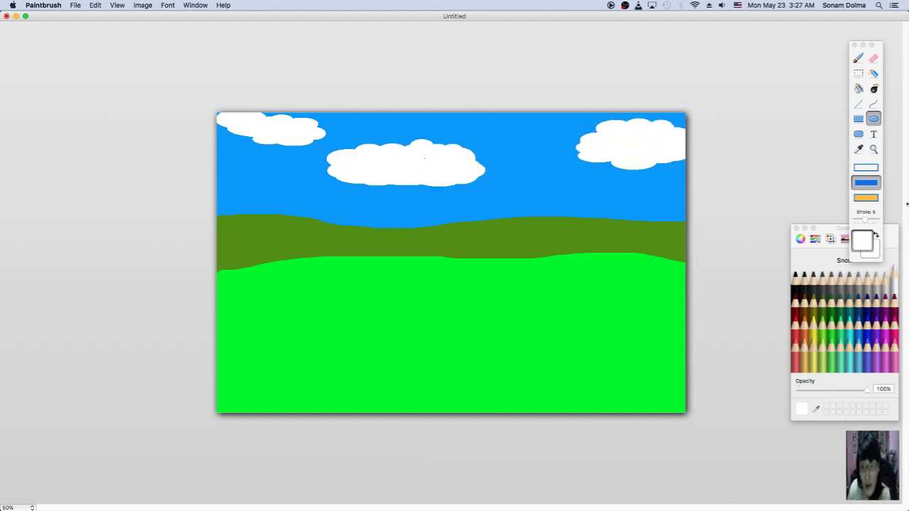
# Step: Try a different green in the foreground field, and refill the field with Spring
pyautogui.click(839, 316)
pyautogui.click(859, 88)
pyautogui.click(540, 320)
pyautogui.click(831, 316)
pyautogui.click(560, 277)
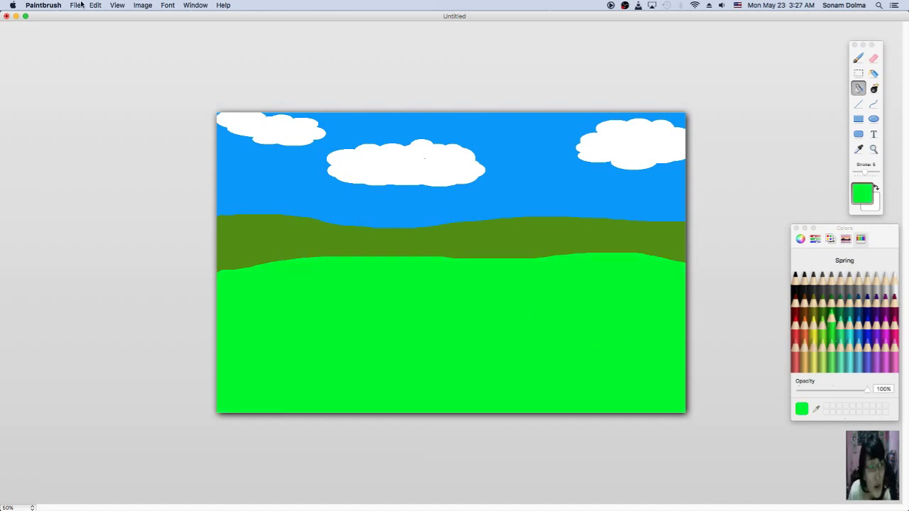
# Step: Save the landscape drawing as nbgcghv f
pyautogui.click(76, 6)
pyautogui.click(82, 103)
pyautogui.click(537, 164)
# Step: Draw a small filled Lemon ellipse left of centre on the blank canvas and make the white background transparent
pyautogui.click(874, 119)
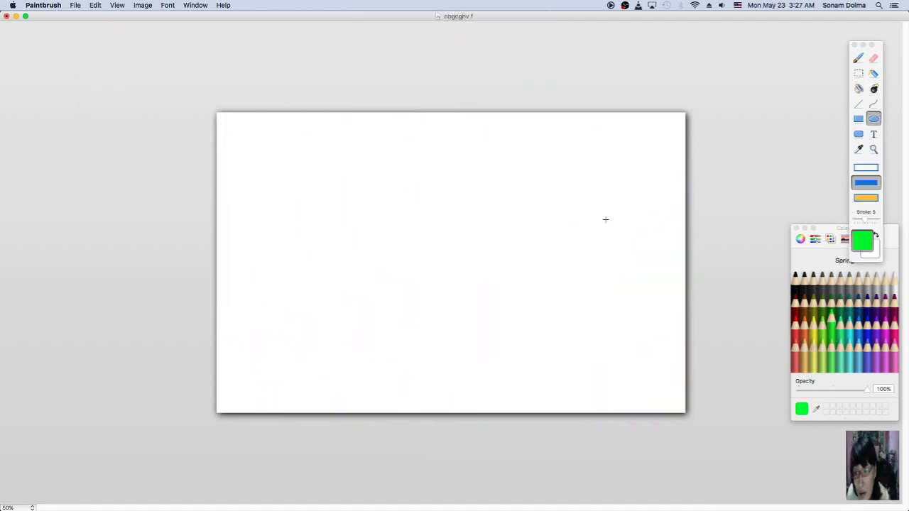
pyautogui.click(814, 327)
pyautogui.moveTo(360, 265); pyautogui.dragTo(378, 274)
pyautogui.click(859, 88)
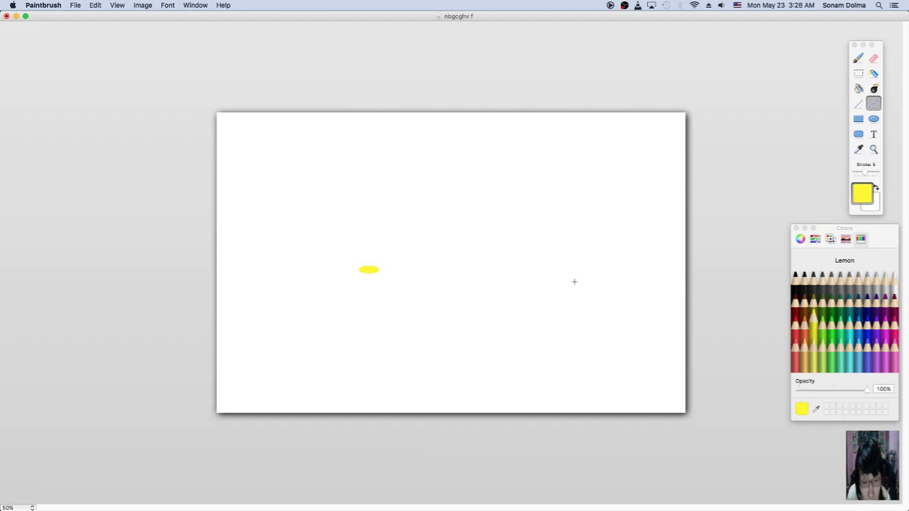
pyautogui.click(802, 281)
pyautogui.click(421, 254)
# Step: Sample the yellow and build two flowers from overlapping filled ellipses on the left half of the canvas
pyautogui.press('o')
pyautogui.keyDown('alt'); pyautogui.click(368, 270); pyautogui.keyUp('alt')
pyautogui.moveTo(354, 252); pyautogui.dragTo(390, 270)
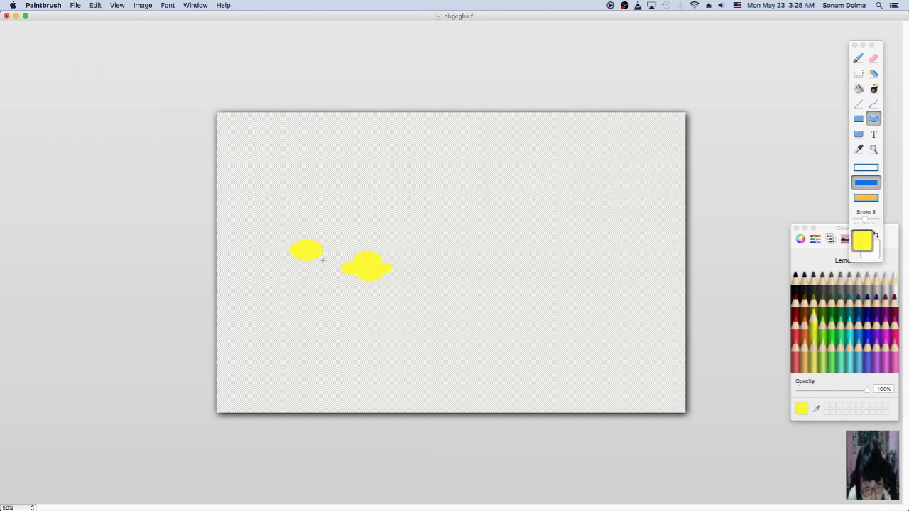
# Step: Build two white flowers from overlapping filled Snow ellipses on the right half of the canvas
pyautogui.click(892, 276)
pyautogui.moveTo(461, 253)
pyautogui.mouseDown()
pyautogui.moveTo(488, 263)
pyautogui.moveTo(461, 278)
pyautogui.mouseUp()
pyautogui.moveTo(513, 244)
pyautogui.mouseDown()
pyautogui.moveTo(554, 256)
pyautogui.moveTo(531, 282)
pyautogui.moveTo(568, 272)
pyautogui.mouseUp()
pyautogui.press('super+z')
pyautogui.press('super+z')
pyautogui.moveTo(551, 245)
pyautogui.mouseDown()
pyautogui.moveTo(581, 261)
pyautogui.moveTo(588, 281)
pyautogui.mouseUp()
pyautogui.moveTo(528, 258); pyautogui.dragTo(547, 278)
# Step: Add small oval centres, Lemon on the white flowers and Cantaloupe on the yellow flowers
pyautogui.click(813, 314)
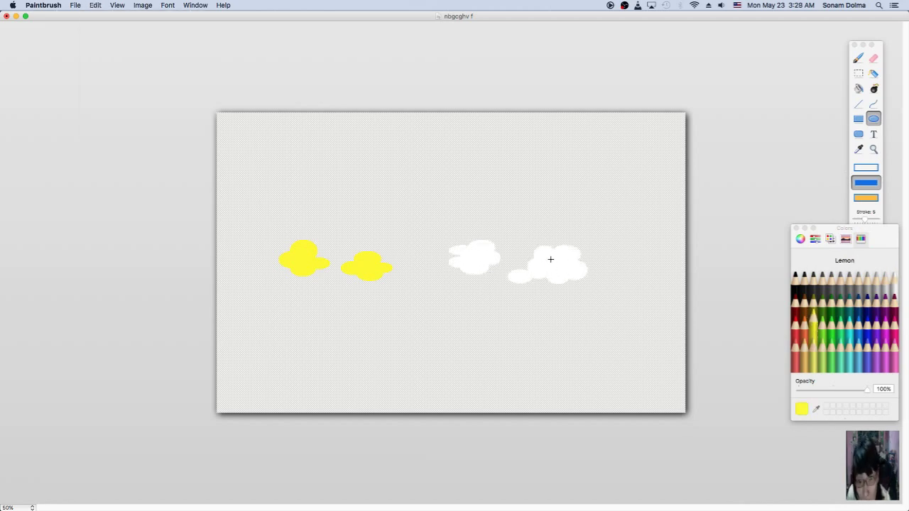
pyautogui.click(805, 341)
pyautogui.moveTo(297, 255); pyautogui.dragTo(311, 264)
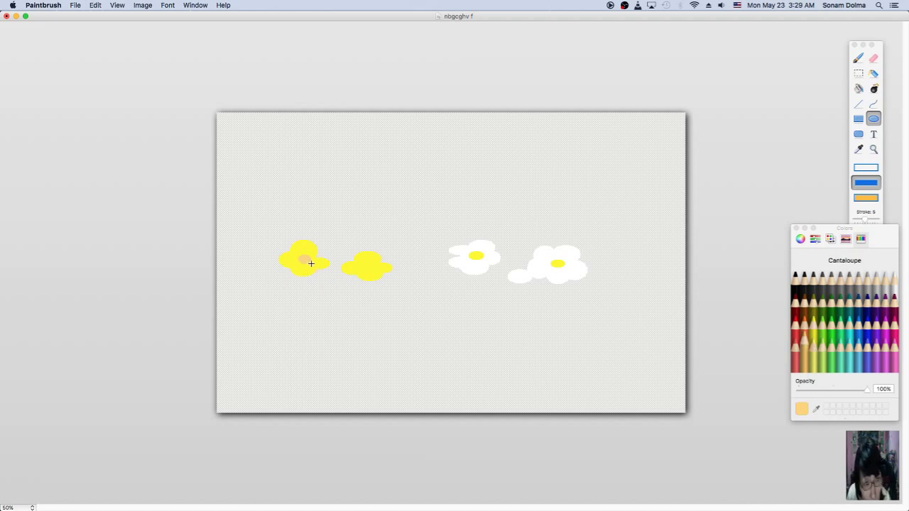
# Step: Erase the stray petal beside the right-hand white flower and paint Clover stems joining each pair of flowers
pyautogui.click(878, 57)
pyautogui.click(859, 58)
pyautogui.moveTo(527, 263)
pyautogui.mouseDown()
pyautogui.moveTo(537, 282)
pyautogui.moveTo(513, 300)
pyautogui.mouseUp()
pyautogui.click(831, 293)
pyautogui.click(858, 59)
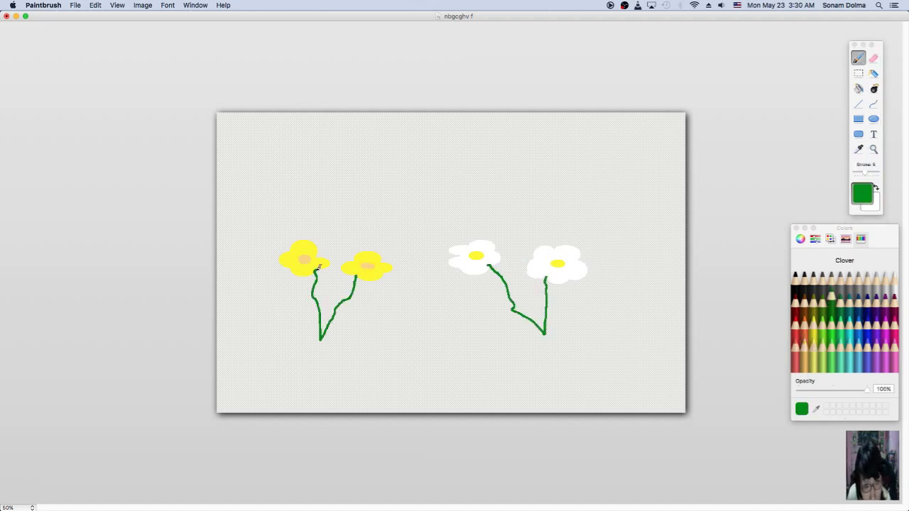
# Step: Outline Clover leaves around the stem bases of both flower pairs and thicken the bases
pyautogui.moveTo(325, 332)
pyautogui.mouseDown()
pyautogui.moveTo(322, 357)
pyautogui.moveTo(371, 329)
pyautogui.moveTo(299, 323)
pyautogui.moveTo(317, 336)
pyautogui.moveTo(329, 331)
pyautogui.moveTo(284, 307)
pyautogui.moveTo(324, 361)
pyautogui.mouseUp()
pyautogui.press('super+z')
pyautogui.moveTo(549, 340)
pyautogui.mouseDown()
pyautogui.moveTo(486, 331)
pyautogui.moveTo(490, 344)
pyautogui.moveTo(642, 355)
pyautogui.moveTo(542, 375)
pyautogui.moveTo(518, 366)
pyautogui.moveTo(541, 377)
pyautogui.mouseUp()
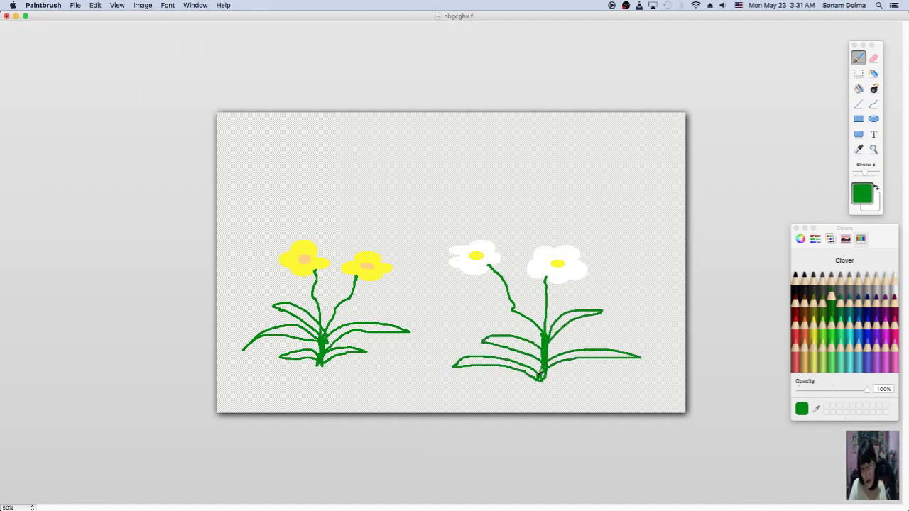
# Step: Fill every leaf outline of both plants with Clover green and paint over the gaps at the stem bases
pyautogui.click(859, 88)
pyautogui.click(575, 321)
pyautogui.click(597, 355)
pyautogui.click(512, 347)
pyautogui.click(494, 363)
pyautogui.click(383, 329)
pyautogui.click(349, 351)
pyautogui.click(284, 335)
pyautogui.click(295, 310)
pyautogui.click(298, 355)
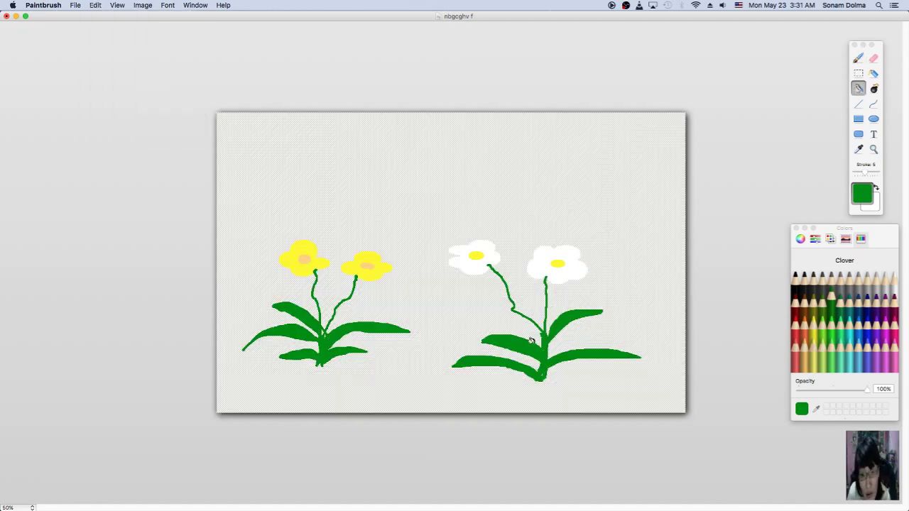
pyautogui.press('b')
pyautogui.moveTo(546, 371); pyautogui.dragTo(548, 382)
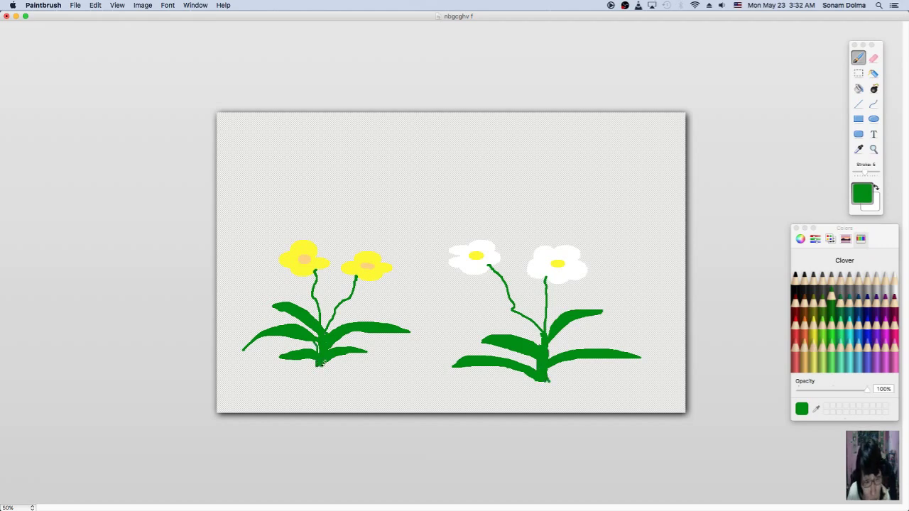
# Step: Draw overlapping dark green shadow ellipses at 5% opacity beneath both plants and close the drawing
pyautogui.click(801, 239)
pyautogui.moveTo(891, 364); pyautogui.dragTo(859, 364)
pyautogui.moveTo(867, 390); pyautogui.dragTo(800, 390)
pyautogui.click(873, 119)
pyautogui.moveTo(492, 373); pyautogui.dragTo(589, 395)
pyautogui.moveTo(281, 366); pyautogui.dragTo(374, 381)
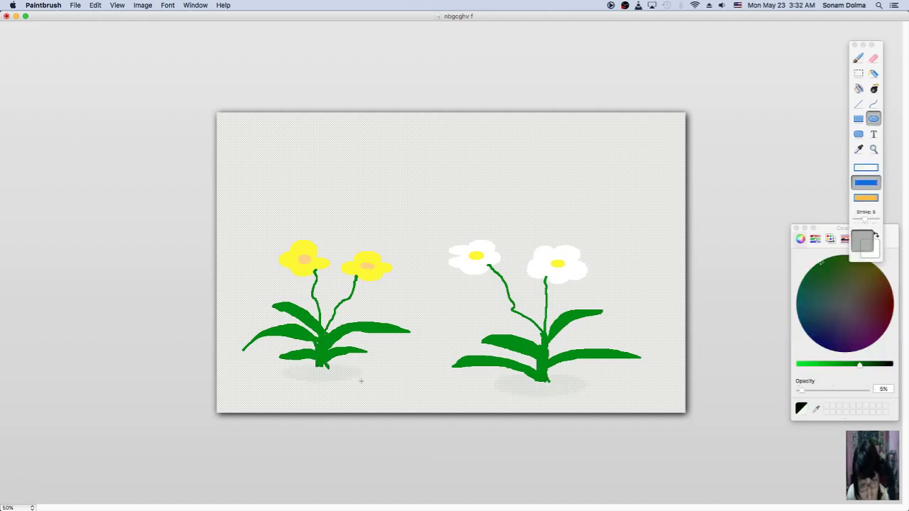
pyautogui.moveTo(498, 371); pyautogui.dragTo(588, 391)
pyautogui.moveTo(289, 358); pyautogui.dragTo(355, 377)
pyautogui.click(7, 15)
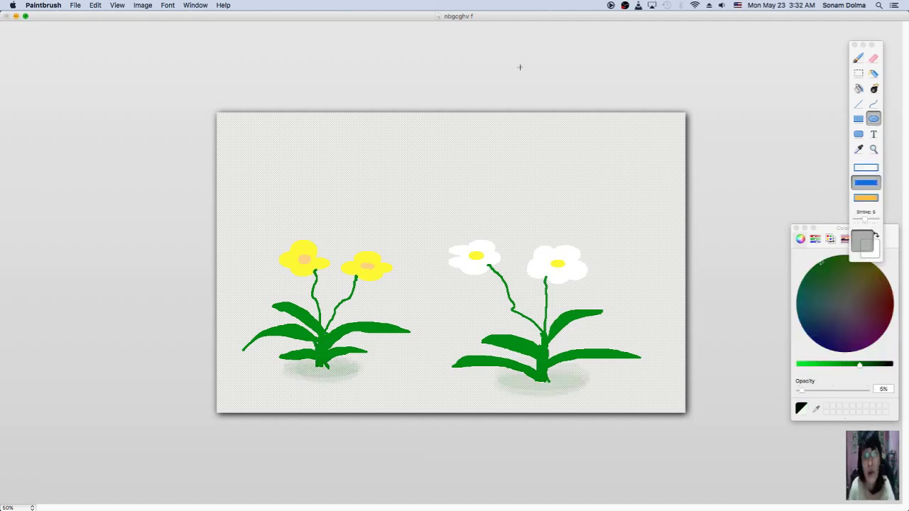
pyautogui.click(424, 69)
pyautogui.click(611, 5)
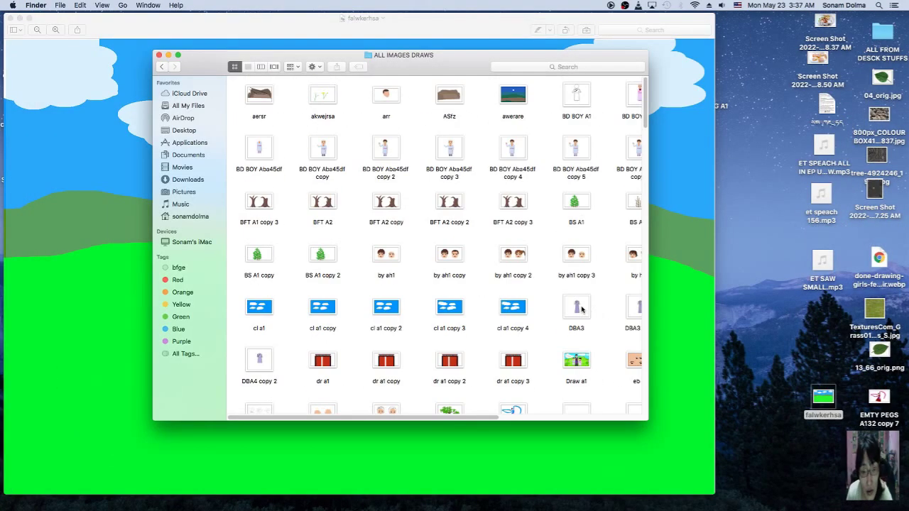
# Step: Browse the ALL IMAGES DRAWS folder for drawings to reuse and open the GR A2 grass picture in Preview
pyautogui.scroll(-10, 505, 264)
pyautogui.scroll(4, 504, 265)
pyautogui.scroll(-6, 558, 270)
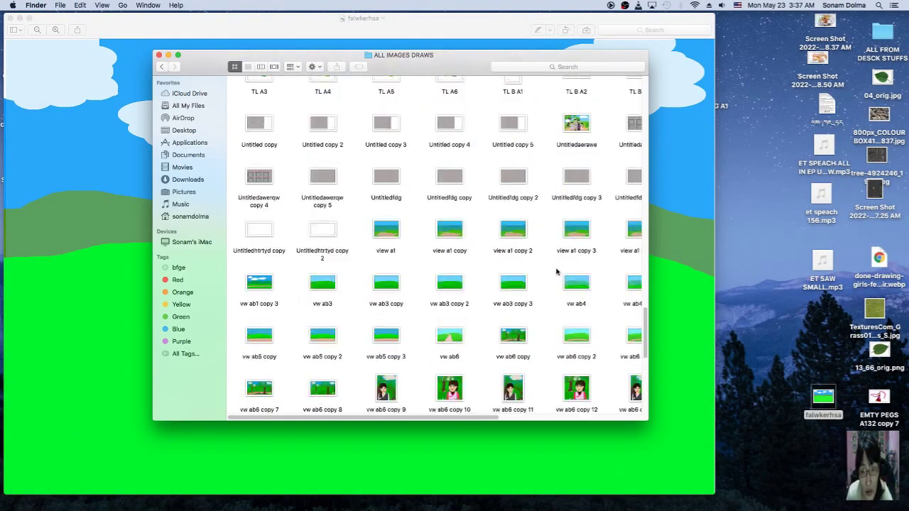
pyautogui.scroll(-10, 558, 270)
pyautogui.scroll(5, 557, 272)
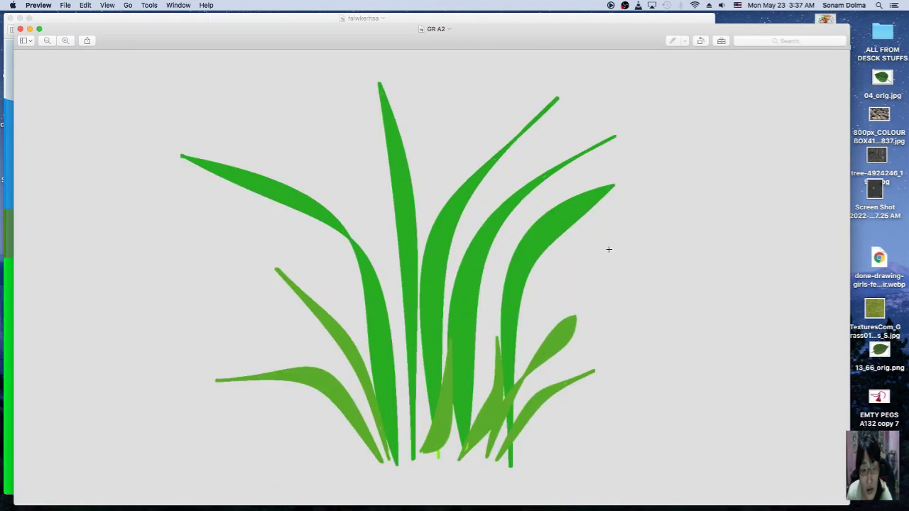
# Step: Copy the leafy tree into the falwkerhsa landscape, with a large one on each side and a small one between the hills, and close it
pyautogui.press('super+a')
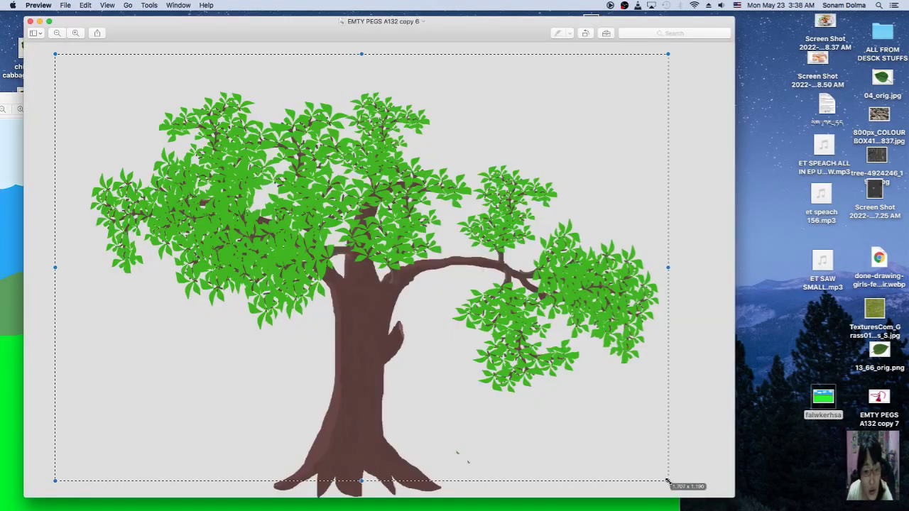
pyautogui.click(86, 5)
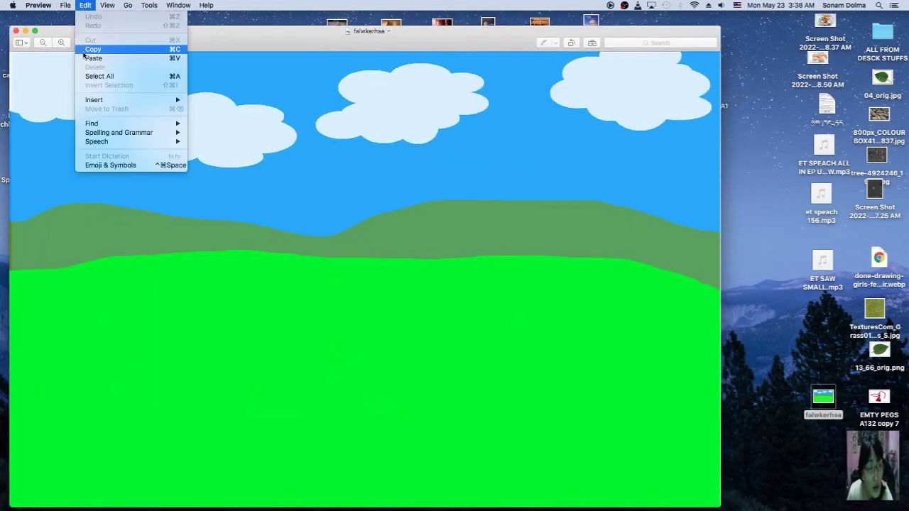
pyautogui.click(93, 58)
pyautogui.moveTo(152, 147); pyautogui.dragTo(121, 215)
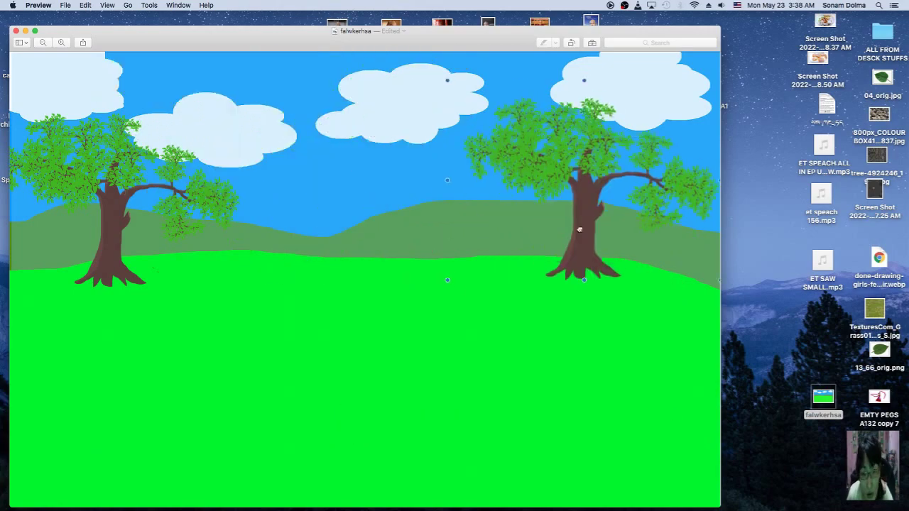
pyautogui.moveTo(579, 230); pyautogui.dragTo(654, 219)
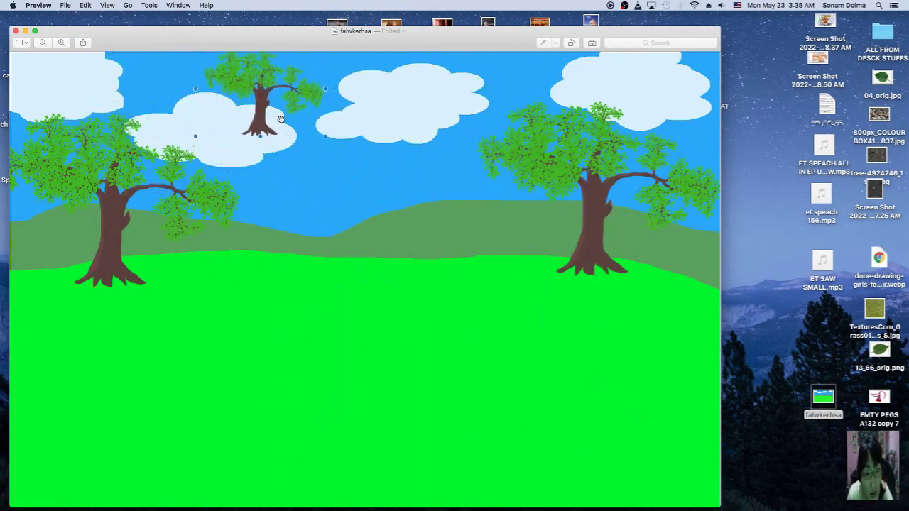
pyautogui.moveTo(282, 119); pyautogui.dragTo(381, 236)
pyautogui.click(319, 275)
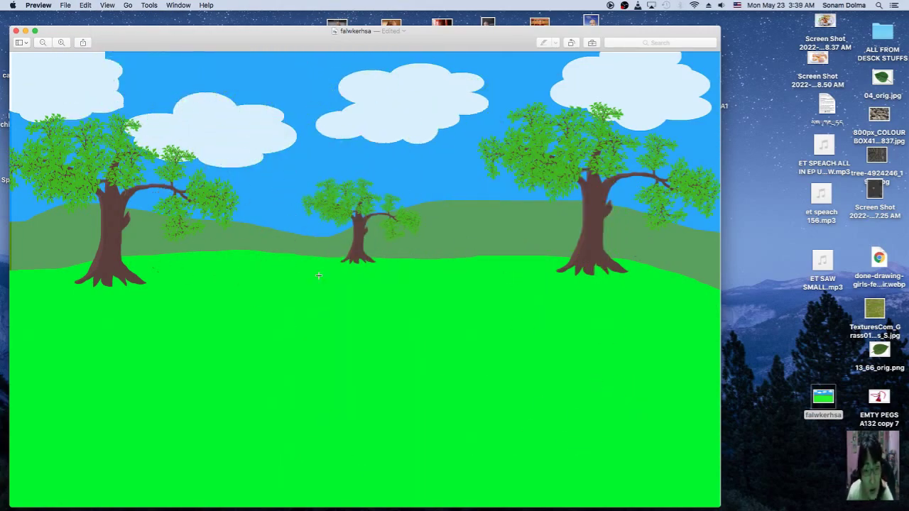
pyautogui.click(16, 30)
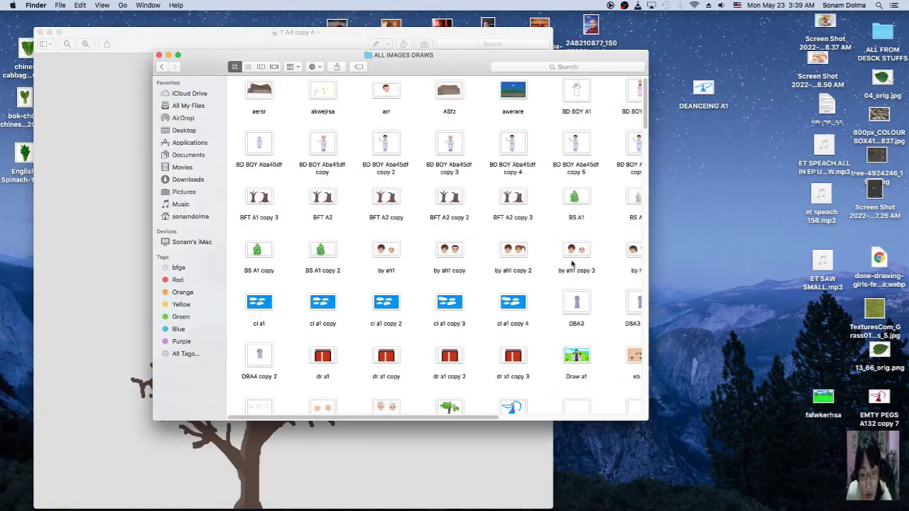
# Step: Find the FL A2 picture in the ALL IMAGES DRAWS folder, open it and copy the red flower
pyautogui.scroll(-15, 538, 311)
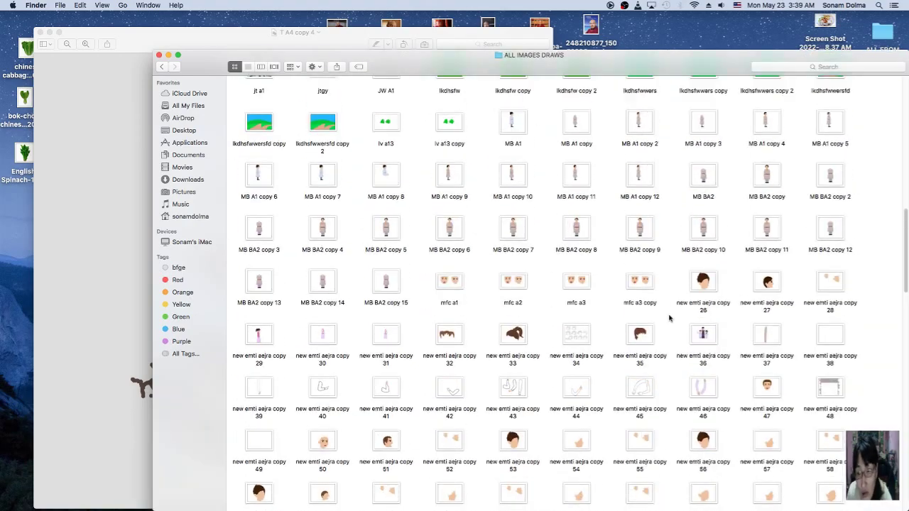
pyautogui.scroll(10, 669, 318)
pyautogui.scroll(-5, 548, 319)
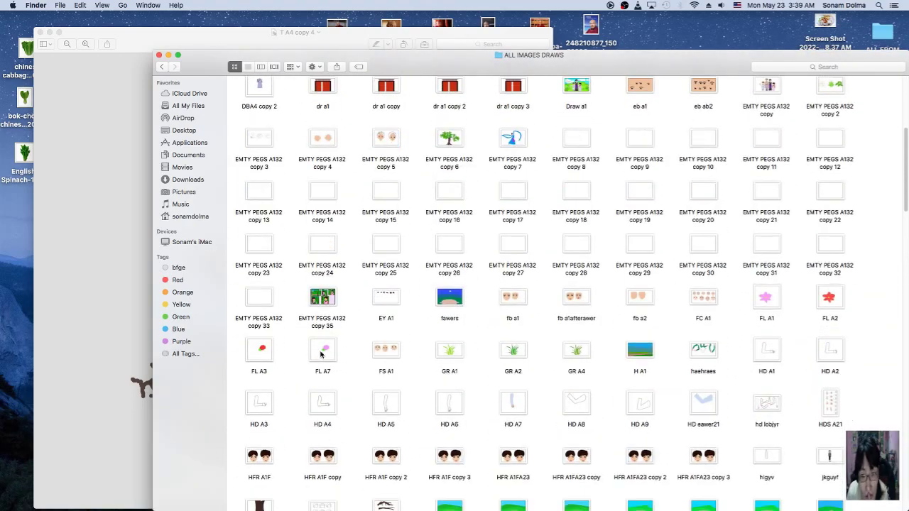
pyautogui.doubleClick(829, 297)
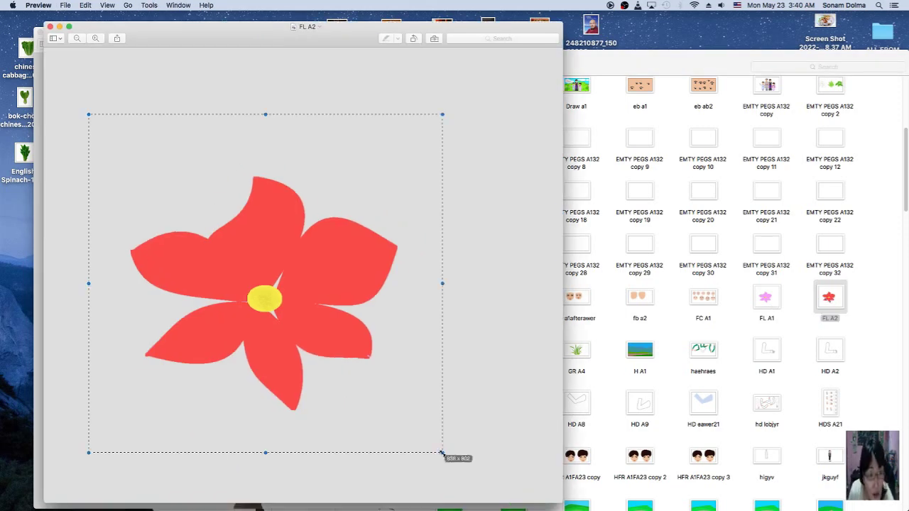
pyautogui.press('super+c')
# Step: Paste three red flowers into the T A4 copy 4 bare tree and place them on its upper branches
pyautogui.click(71, 34)
pyautogui.press('super+v')
pyautogui.press('super+v')
pyautogui.press('super+v')
pyautogui.moveTo(232, 173); pyautogui.dragTo(382, 223)
pyautogui.moveTo(326, 205); pyautogui.dragTo(314, 198)
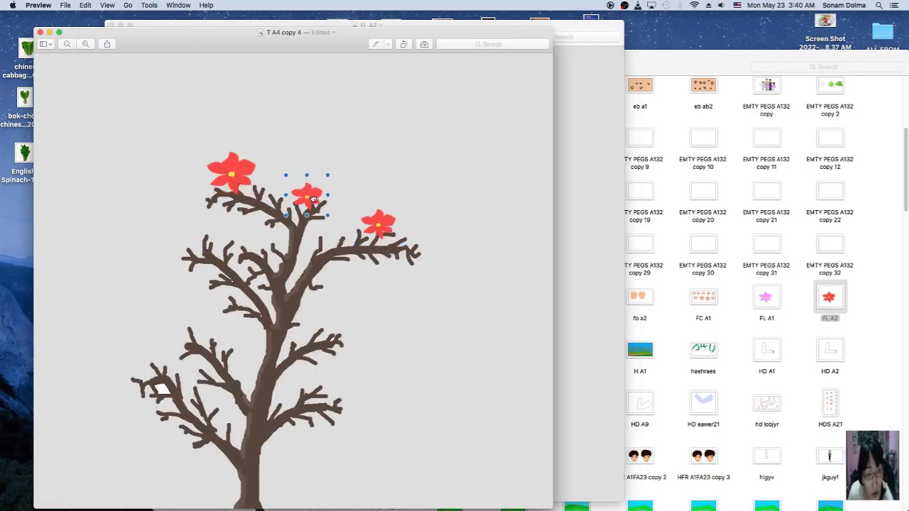
pyautogui.moveTo(230, 160); pyautogui.dragTo(224, 185)
# Step: Duplicate the three flowers and spread the copies over the top, middle-left and upper-right branches
pyautogui.press('super+a')
pyautogui.click(84, 6)
pyautogui.press('super+c')
pyautogui.press('super+v')
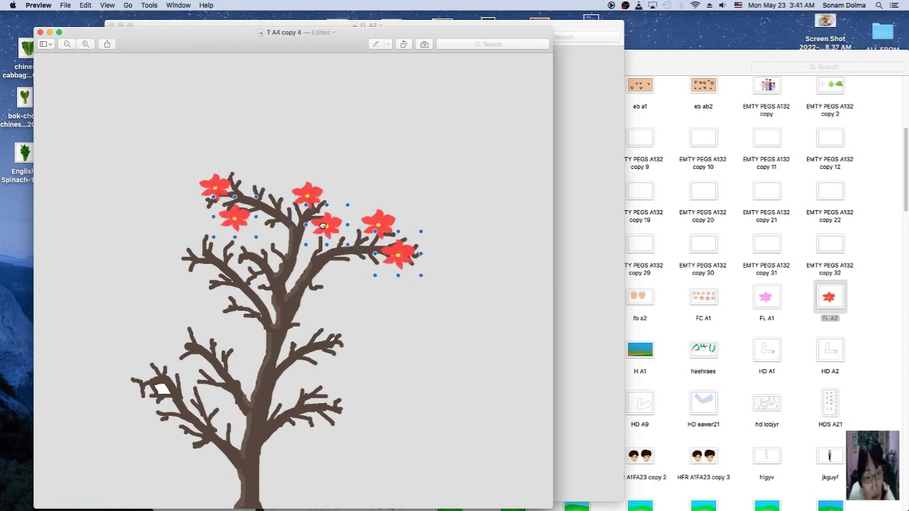
pyautogui.press('super+v')
pyautogui.moveTo(327, 222); pyautogui.dragTo(190, 245)
pyautogui.moveTo(399, 239); pyautogui.dragTo(431, 256)
# Step: Copy the three-flower cluster from the top-left branch and place copies on the upper of the lower branches on both sides
pyautogui.moveTo(225, 197); pyautogui.dragTo(328, 347)
pyautogui.keyDown('shift'); pyautogui.click(242, 213); pyautogui.keyUp('shift')
pyautogui.keyDown('shift'); pyautogui.click(213, 187); pyautogui.keyUp('shift')
pyautogui.click(83, 6)
pyautogui.click(99, 60)
pyautogui.press('super+v')
pyautogui.press('super+v')
pyautogui.moveTo(272, 201); pyautogui.dragTo(231, 350)
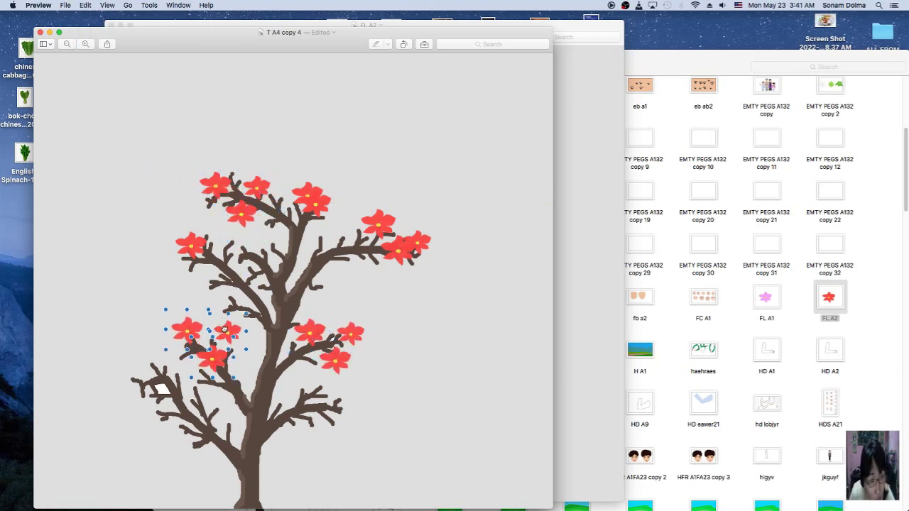
# Step: Paste more three-flower clusters and place them on the lowest right and lowest left branches
pyautogui.click(84, 5)
pyautogui.click(100, 60)
pyautogui.moveTo(256, 206); pyautogui.dragTo(324, 410)
pyautogui.click(84, 6)
pyautogui.click(86, 60)
pyautogui.moveTo(263, 235); pyautogui.dragTo(169, 406)
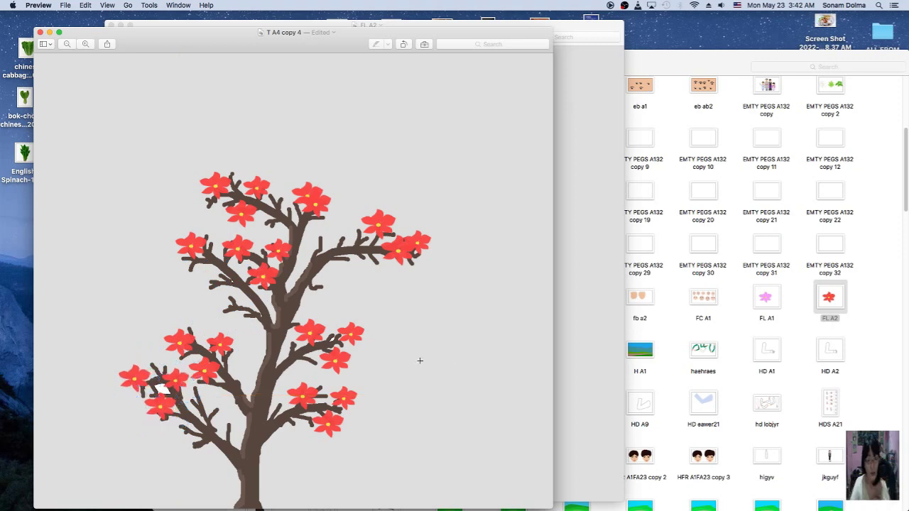
# Step: Copy the red bud from its own picture into the flowering tree and place it on the topmost left twig
pyautogui.press('super+grave')
pyautogui.press('super+a')
pyautogui.press('super+c')
pyautogui.press('super+grave')
pyautogui.press('super+v')
pyautogui.moveTo(285, 165); pyautogui.dragTo(241, 137)
pyautogui.moveTo(235, 138); pyautogui.dragTo(238, 171)
# Step: Duplicate the red bud and place copies beneath the right branch tip and on the twig near its base
pyautogui.click(84, 6)
pyautogui.click(99, 48)
pyautogui.press('super+v')
pyautogui.press('super+v')
pyautogui.moveTo(417, 254)
pyautogui.mouseDown()
pyautogui.moveTo(430, 272)
pyautogui.moveTo(409, 264)
pyautogui.moveTo(418, 270)
pyautogui.mouseUp()
pyautogui.click(325, 233)
pyautogui.click(240, 168)
pyautogui.click(456, 375)
# Step: Paste further red buds and place them on the twig ends of the upper-left, middle-left and lower-left branches
pyautogui.click(85, 5)
pyautogui.click(93, 59)
pyautogui.moveTo(190, 292); pyautogui.dragTo(173, 365)
pyautogui.click(85, 5)
pyautogui.click(94, 59)
pyautogui.click(85, 5)
pyautogui.click(94, 58)
pyautogui.press('super+v')
pyautogui.click(85, 5)
pyautogui.click(93, 58)
pyautogui.moveTo(226, 293); pyautogui.dragTo(204, 211)
# Step: Paste additional red buds and place them on the lowest left branch and its inner twig
pyautogui.click(86, 5)
pyautogui.click(94, 59)
pyautogui.click(85, 5)
pyautogui.click(94, 58)
pyautogui.moveTo(227, 292); pyautogui.dragTo(149, 362)
pyautogui.click(214, 411)
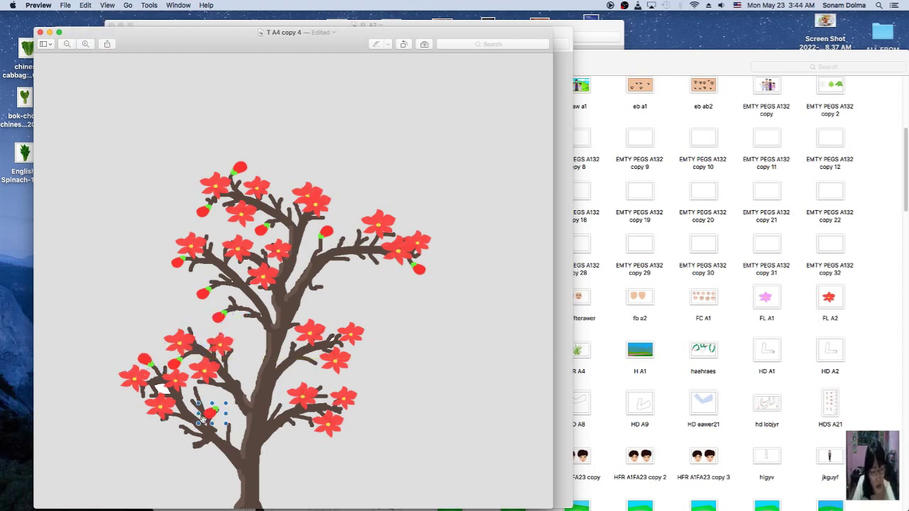
# Step: Paste several more red buds and place them on the right-hand branches and the inner lower twigs
pyautogui.press('super+v')
pyautogui.moveTo(245, 414); pyautogui.dragTo(314, 355)
pyautogui.press('super+v')
pyautogui.press('super+v')
pyautogui.press('super+v')
pyautogui.moveTo(247, 426); pyautogui.dragTo(384, 287)
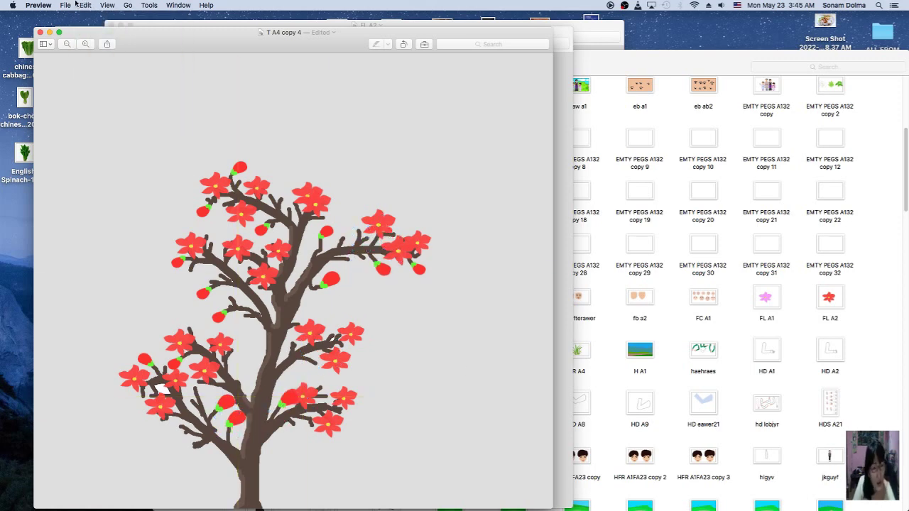
# Step: Add the last red buds along the upper-right branch and at the twig beneath the middle-right flower cluster
pyautogui.press('super+v')
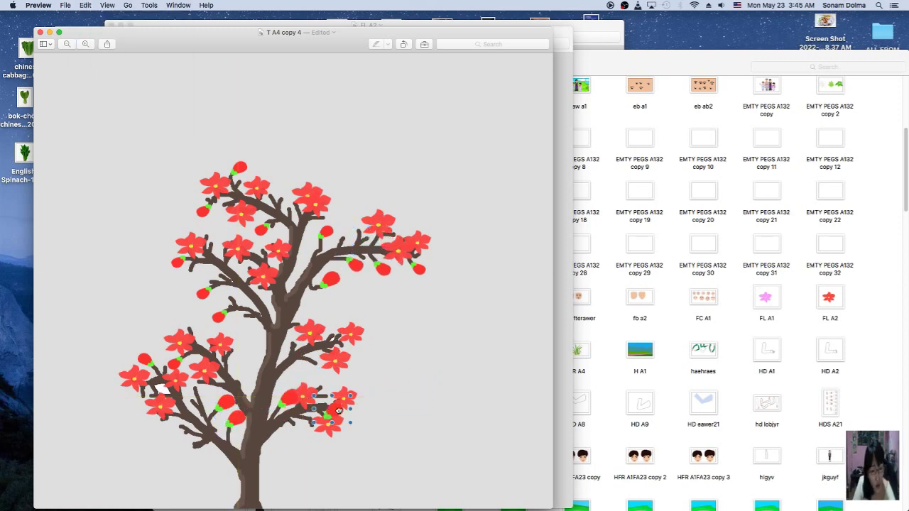
pyautogui.press('super+v')
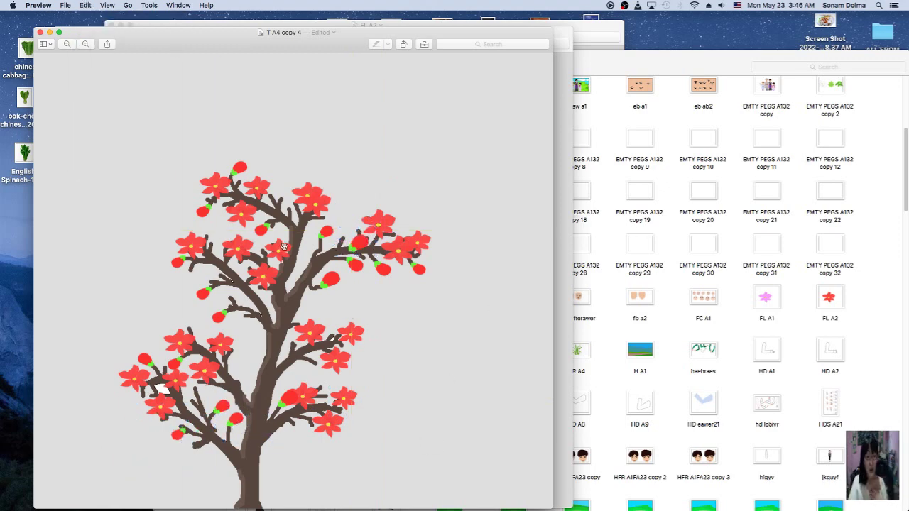
pyautogui.press('super+v')
pyautogui.moveTo(337, 360); pyautogui.dragTo(310, 356)
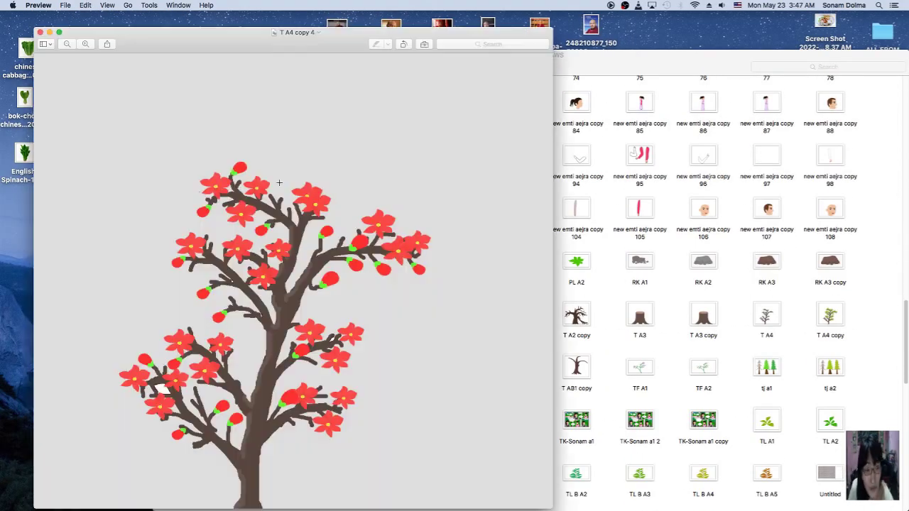
# Step: Copy the flowering tree, put the thick brown trunk on the EMTY PEGS A132 copy 8 canvas and shrink it towards the lower edge
pyautogui.click(85, 5)
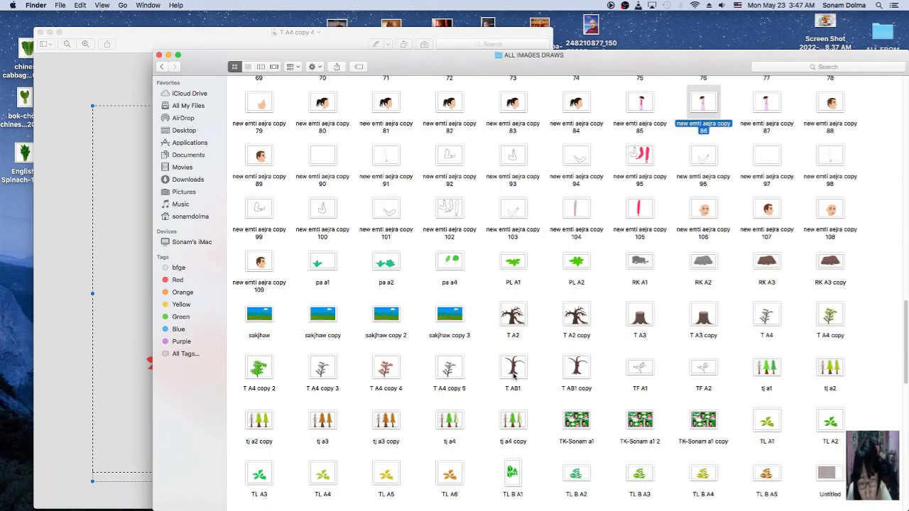
pyautogui.scroll(-5, 497, 285)
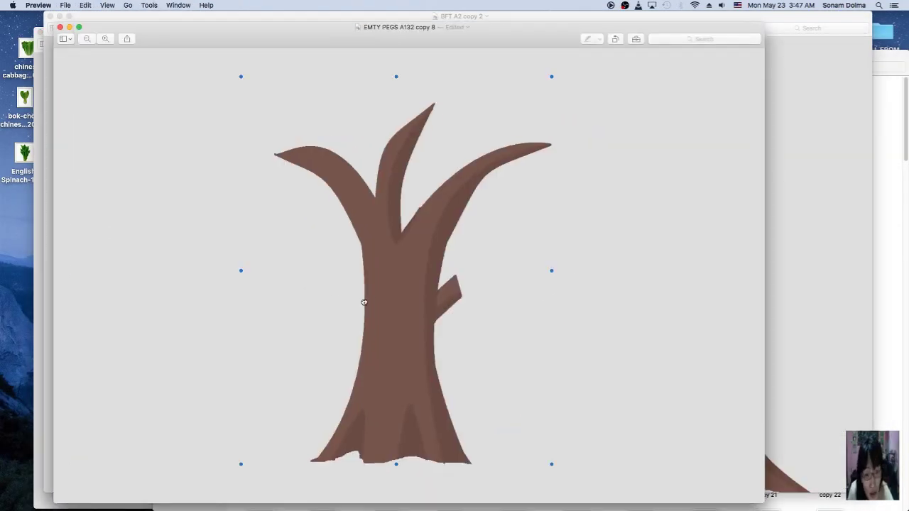
pyautogui.moveTo(550, 76); pyautogui.dragTo(505, 204)
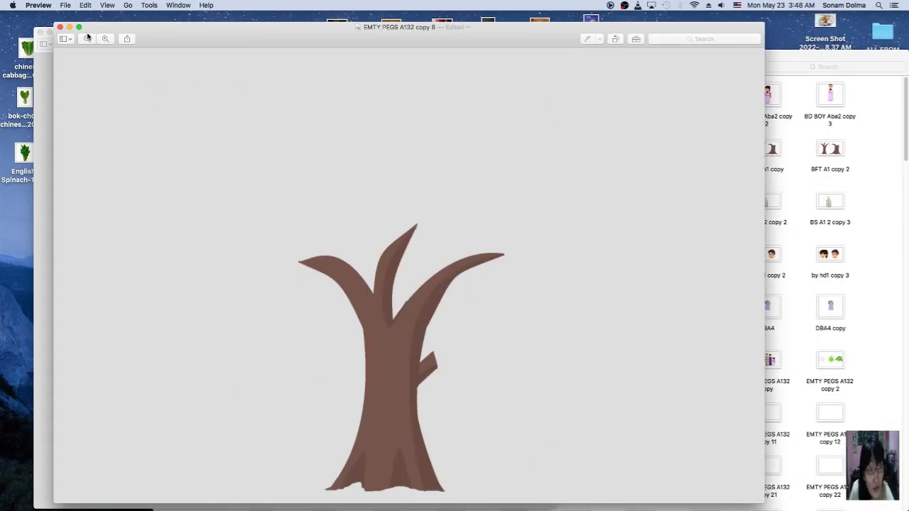
# Step: Paste three copies of the flowering tree, scale them down and attach them to the trunk's three limbs
pyautogui.press('super+v')
pyautogui.moveTo(334, 149); pyautogui.dragTo(504, 192)
pyautogui.moveTo(586, 98); pyautogui.dragTo(558, 126)
pyautogui.moveTo(491, 214); pyautogui.dragTo(458, 227)
pyautogui.press('super+v')
pyautogui.moveTo(549, 143); pyautogui.dragTo(337, 209)
pyautogui.moveTo(385, 258); pyautogui.dragTo(508, 249)
pyautogui.moveTo(377, 178); pyautogui.dragTo(399, 167)
# Step: Copy the sideways flowering branch from the other picture and attach it to the tip of the trunk's left limb
pyautogui.press('super+grave')
pyautogui.press('super+c')
pyautogui.press('super+grave')
pyautogui.press('super+v')
pyautogui.moveTo(483, 468); pyautogui.dragTo(373, 356)
pyautogui.moveTo(356, 259); pyautogui.dragTo(305, 265)
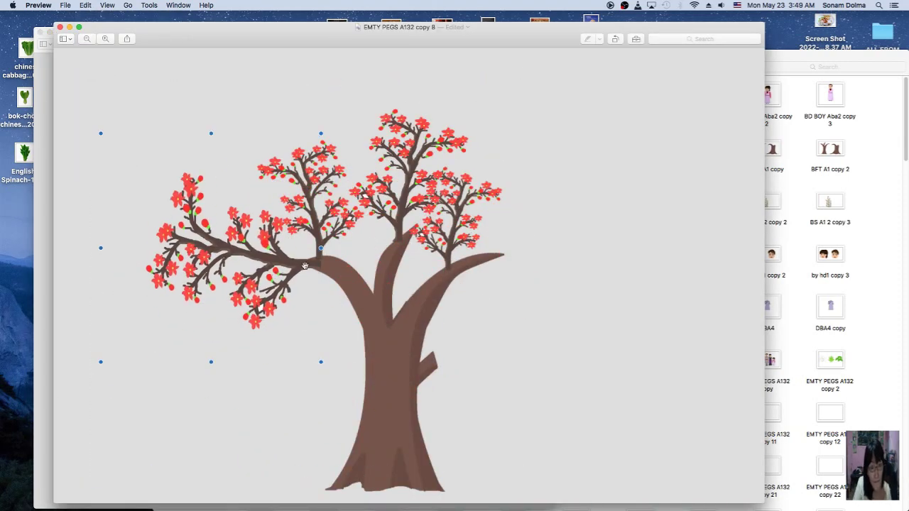